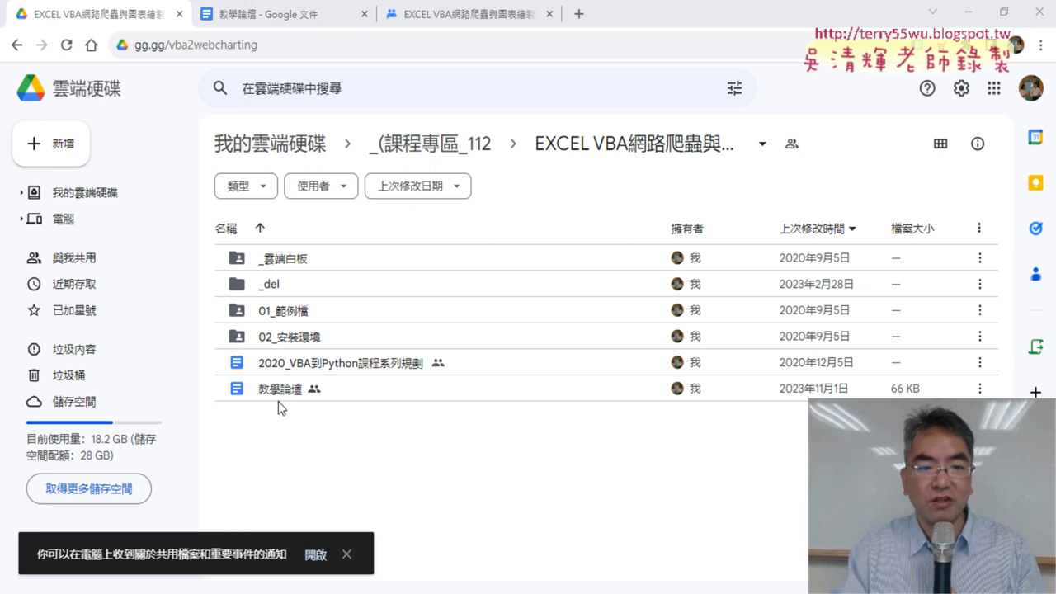
Open the 教學論壇 doc and reach the EXCEL VBA網路爬蟲與圖表繪製班2023_3 group's conversation list
left_click(281, 388)
left_click(273, 14)
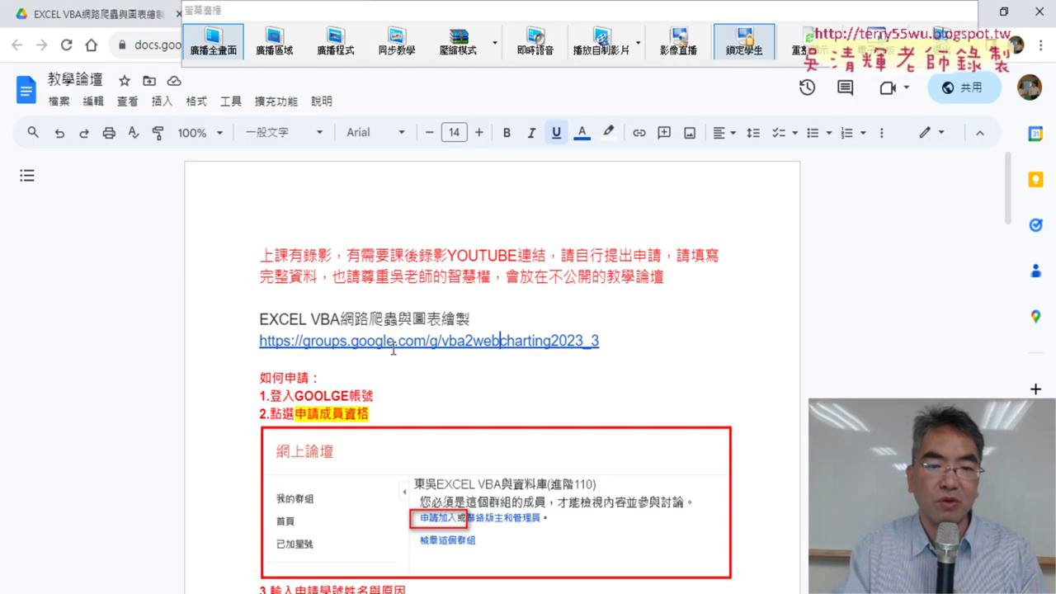
left_click_drag(523, 17, 505, 76)
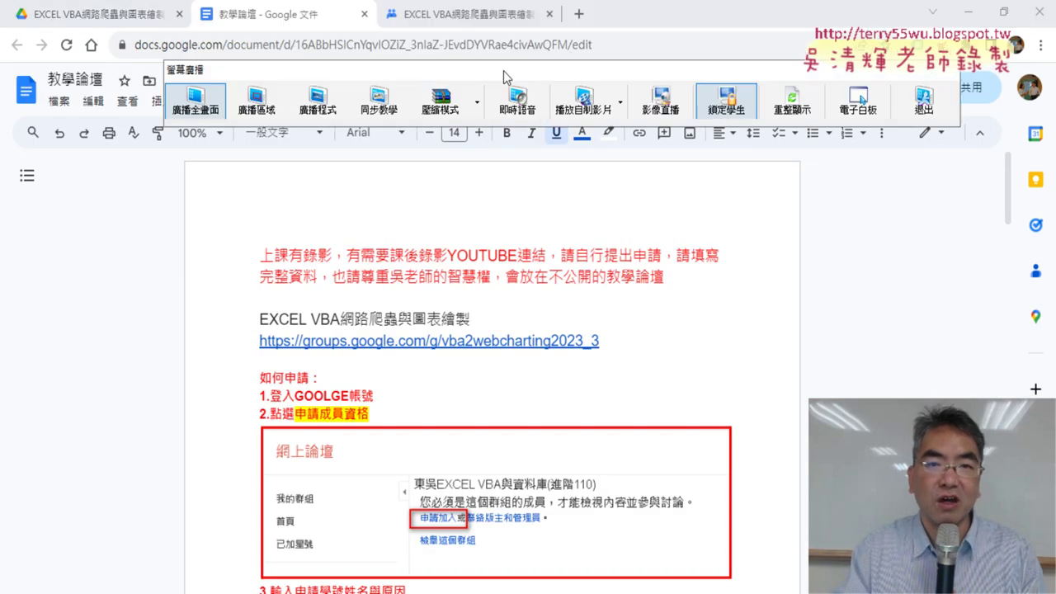
left_click(506, 18)
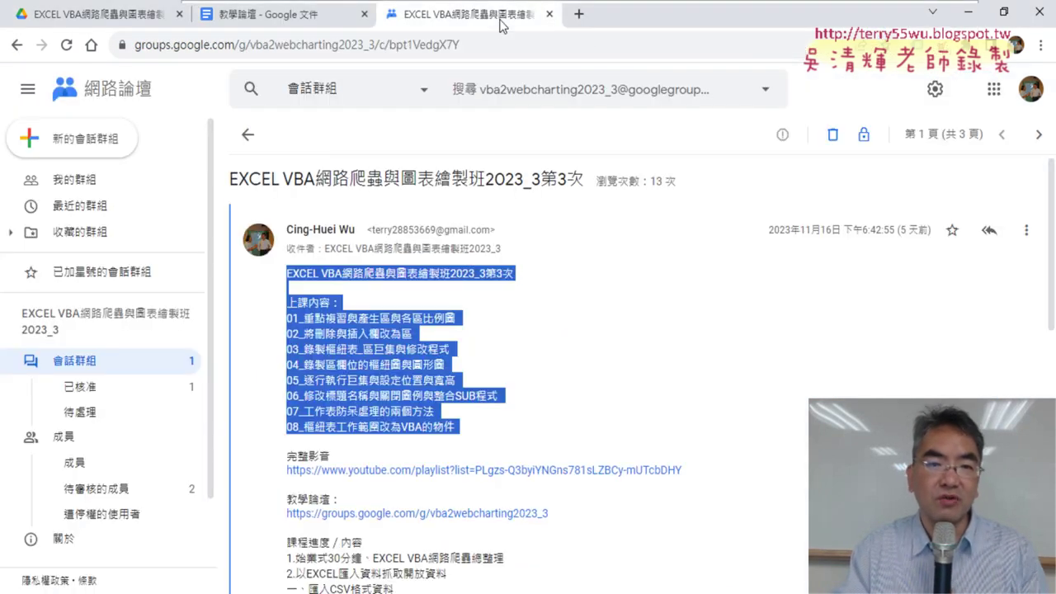
left_click(247, 133)
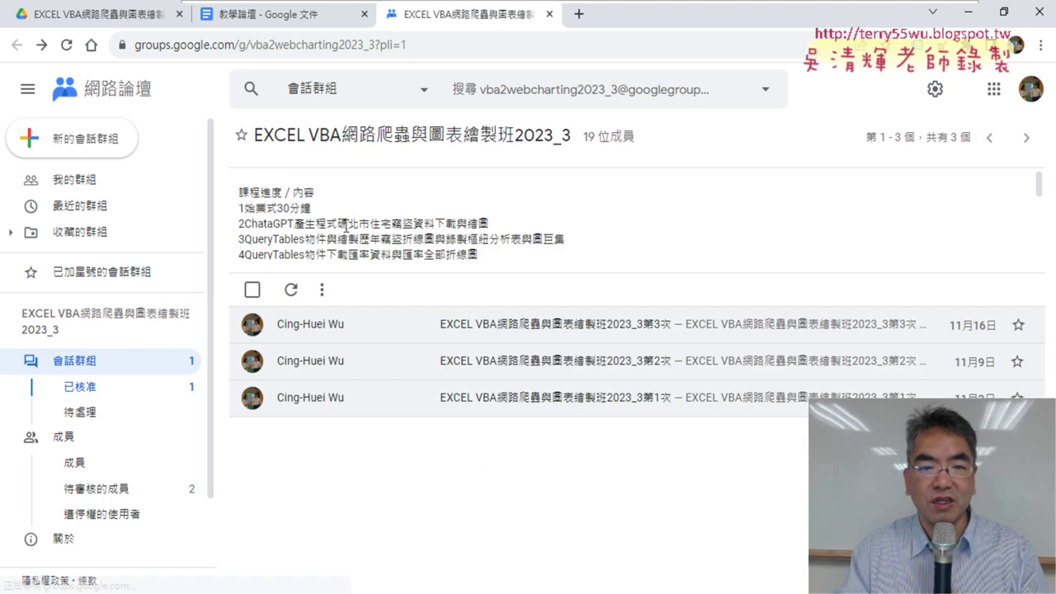
Open the 第3次 session post at 125% zoom and highlight 插入欄改為區 in its topic list
left_click(577, 325)
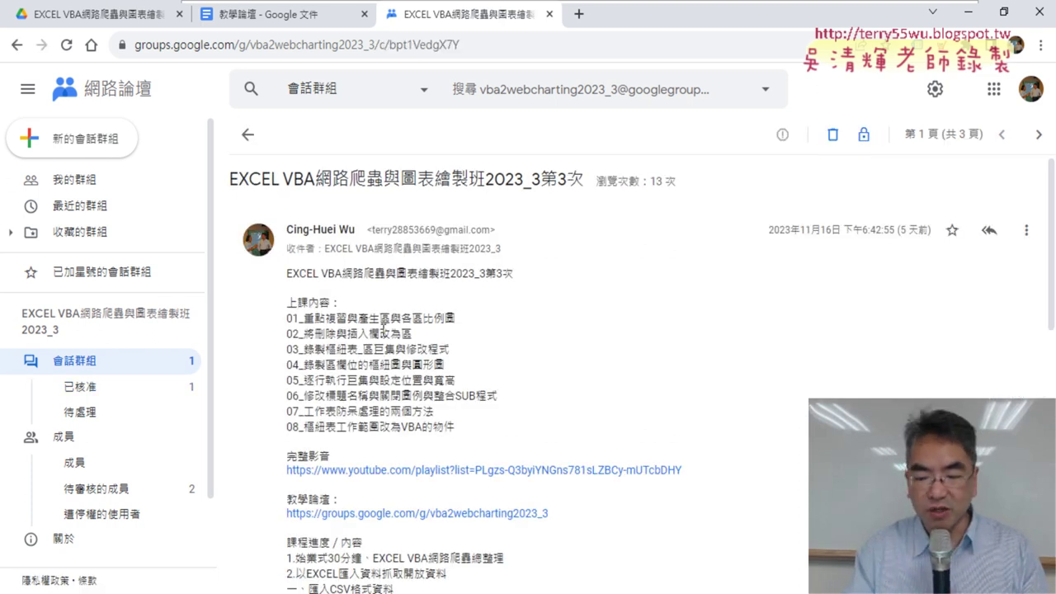
key("ctrl+plus")
key("ctrl+plus")
key("ctrl+plus")
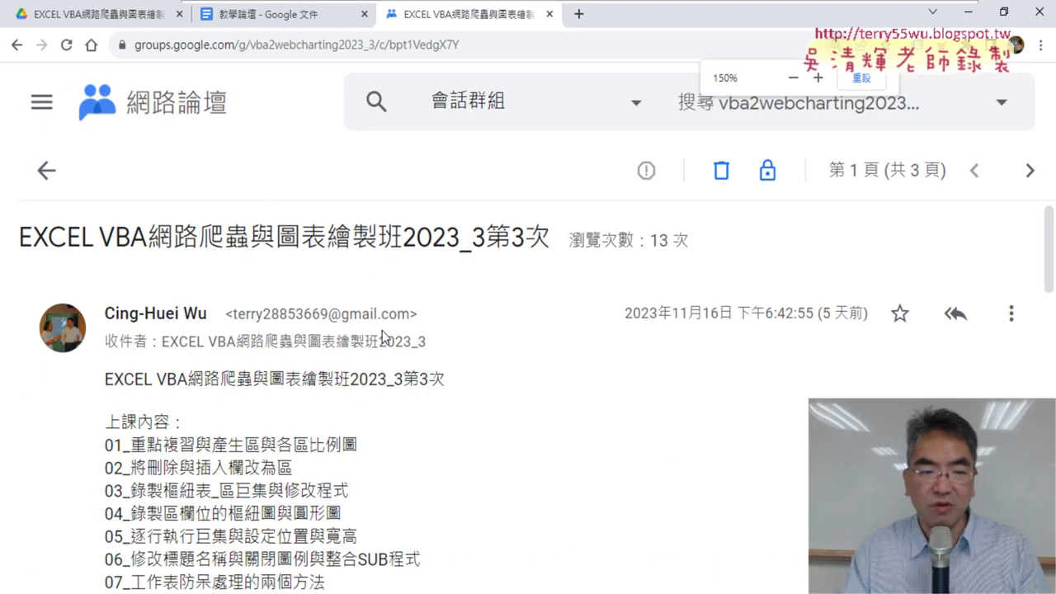
key("ctrl+minus")
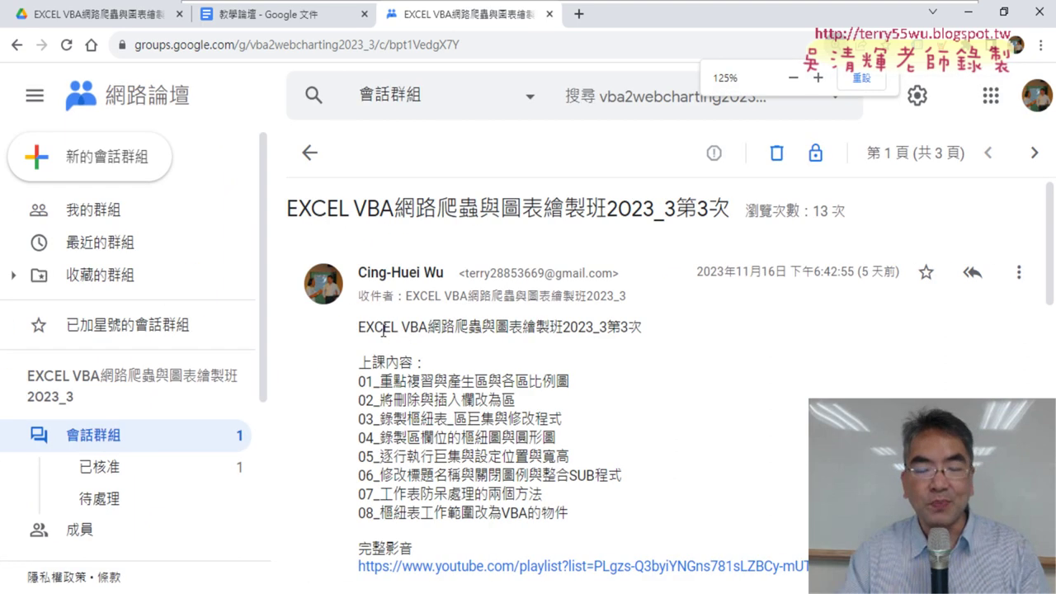
scroll(510, 289, "down", 2)
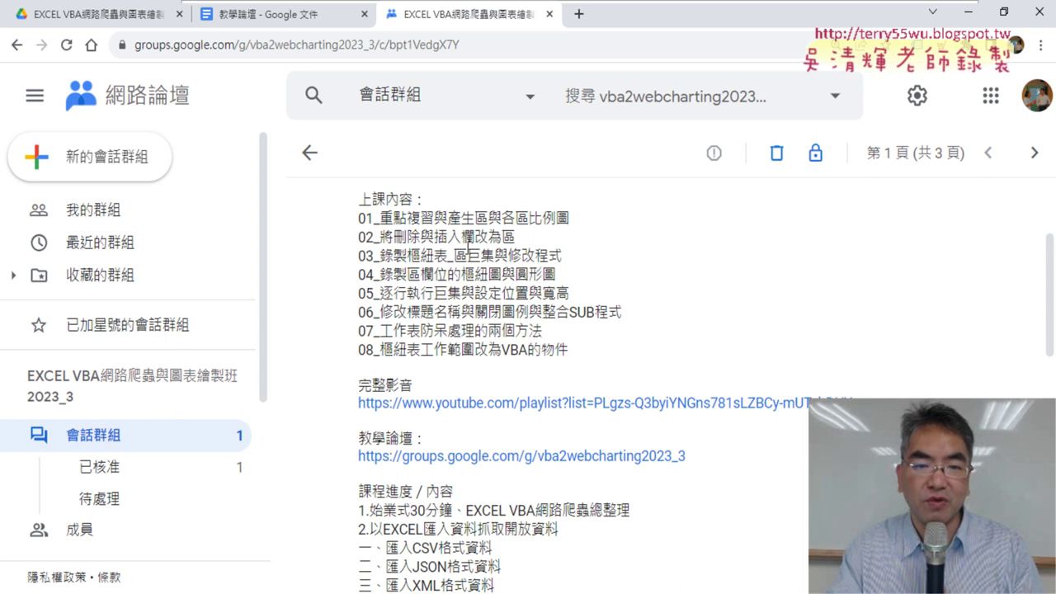
left_click_drag(433, 237, 527, 238)
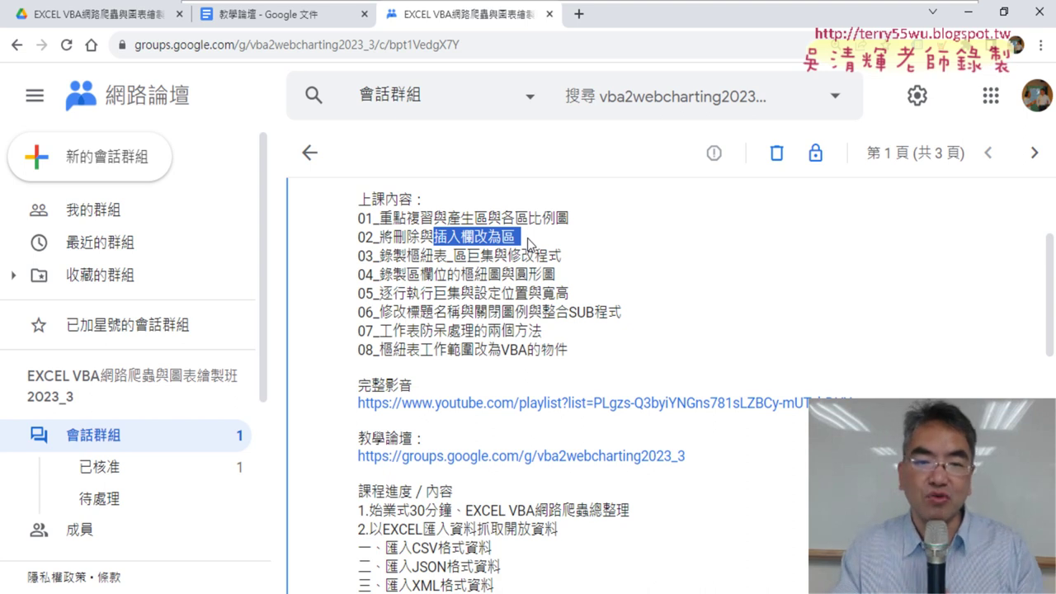
Highlight topic phrases such as 刪除 and 錄製樞紐表 while going over the class topics
left_click_drag(377, 256, 474, 236)
left_click(442, 240)
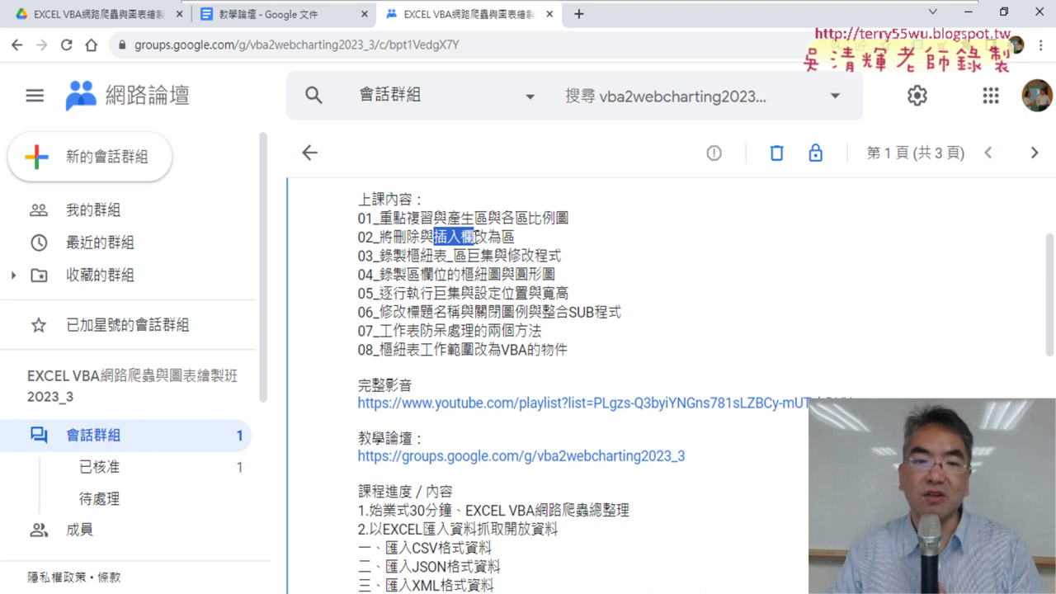
left_click_drag(393, 237, 419, 238)
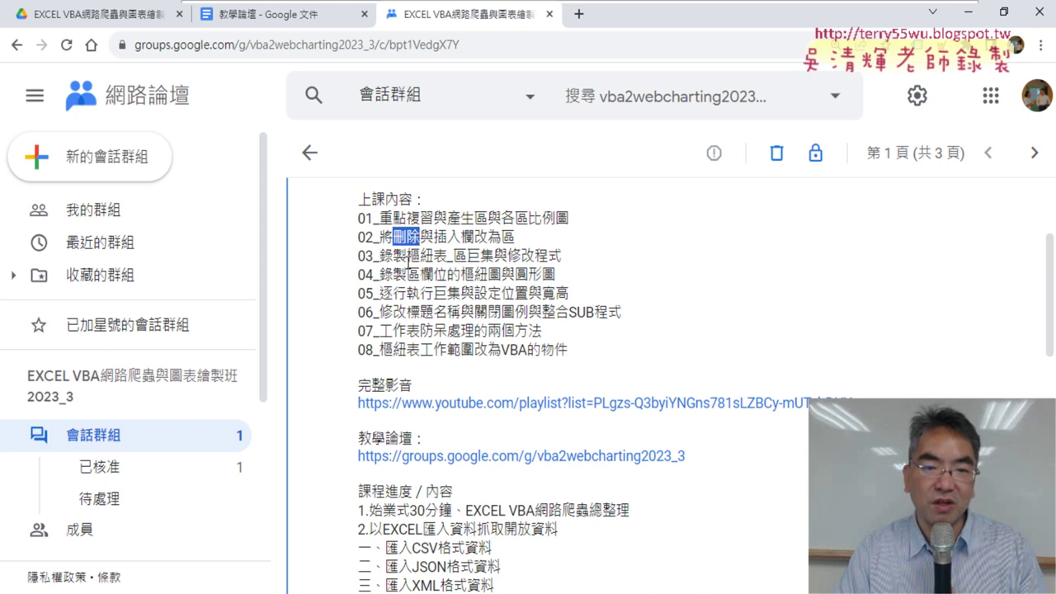
left_click_drag(379, 256, 447, 256)
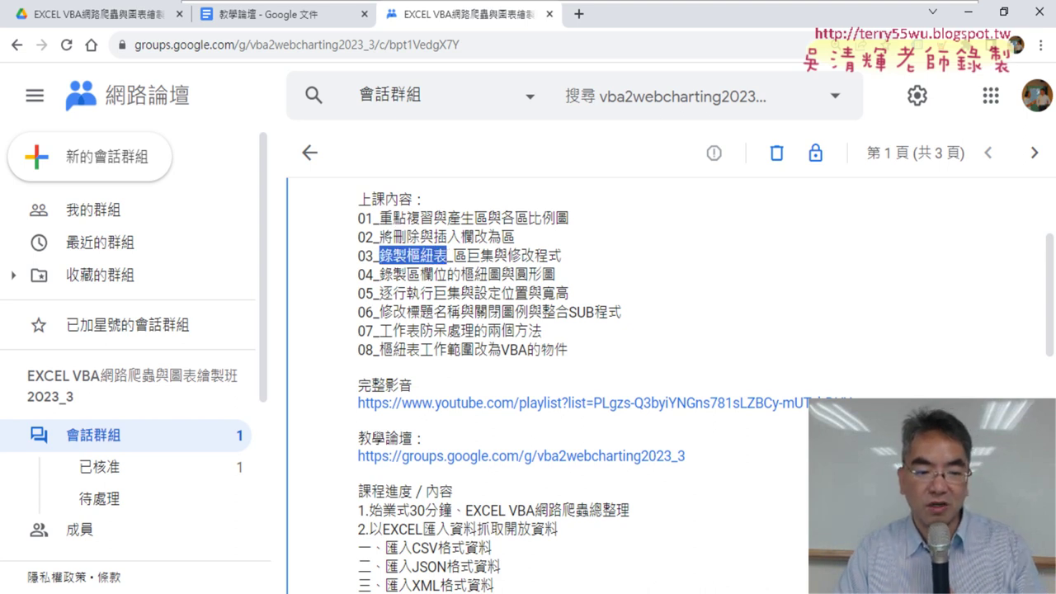
In Excel, review the chart sheets and permanently delete the 各區比例圖 sheet
key("alt+Tab")
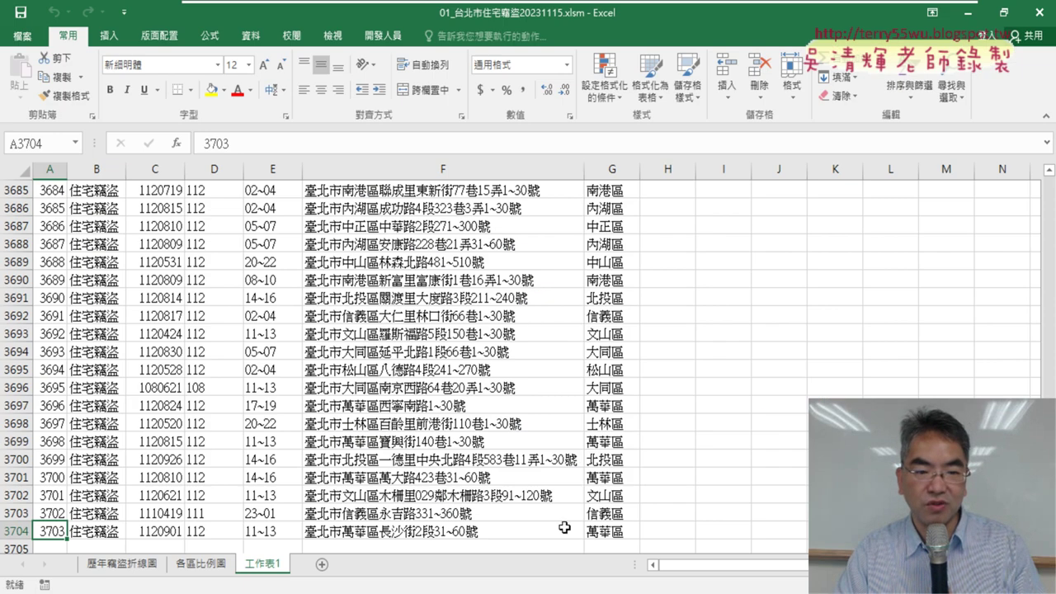
left_click(150, 561)
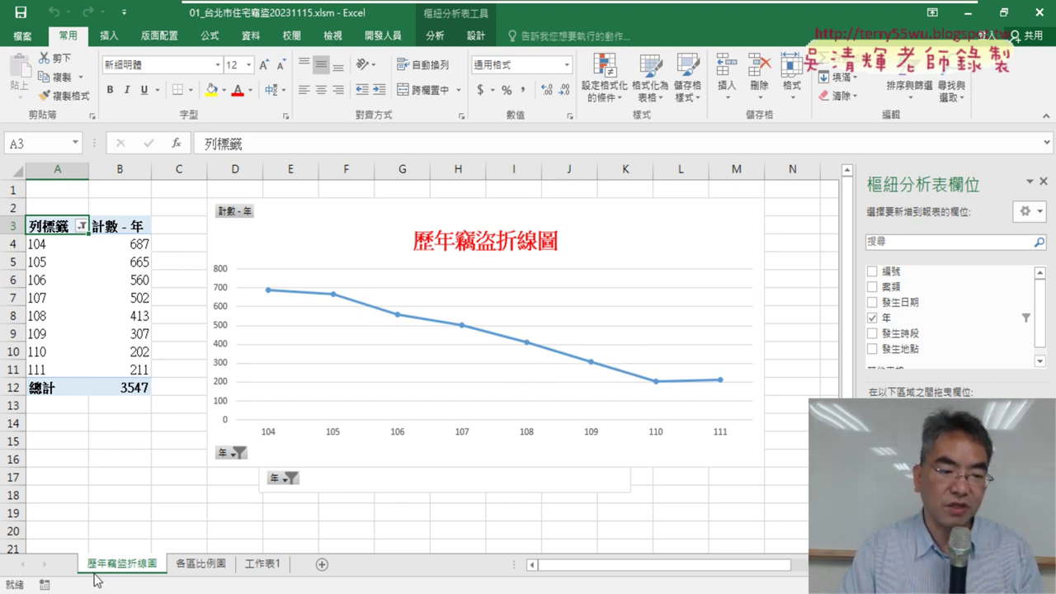
left_click(216, 572)
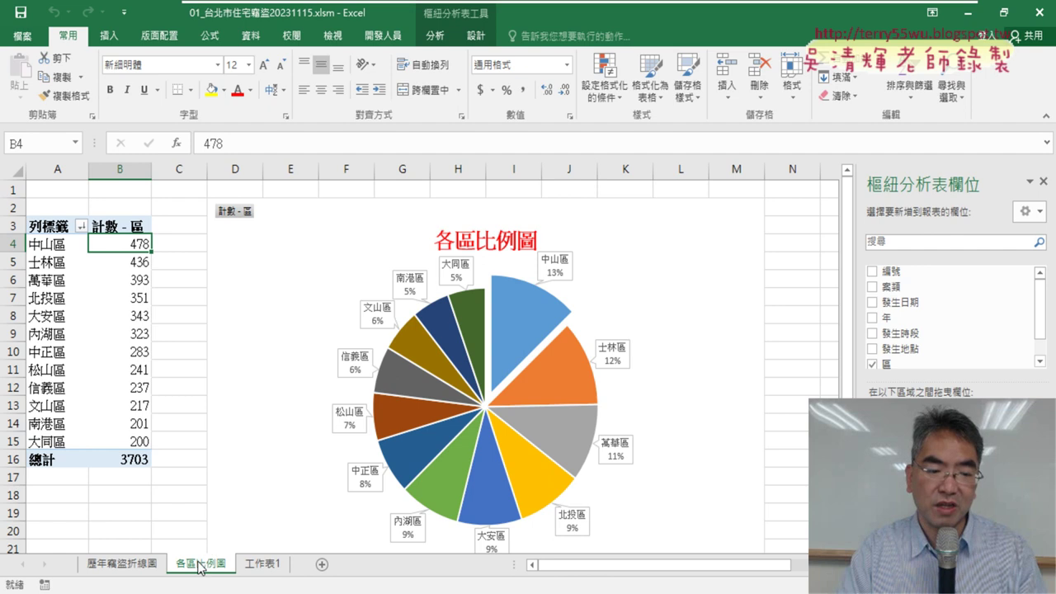
right_click(201, 568)
left_click(235, 387)
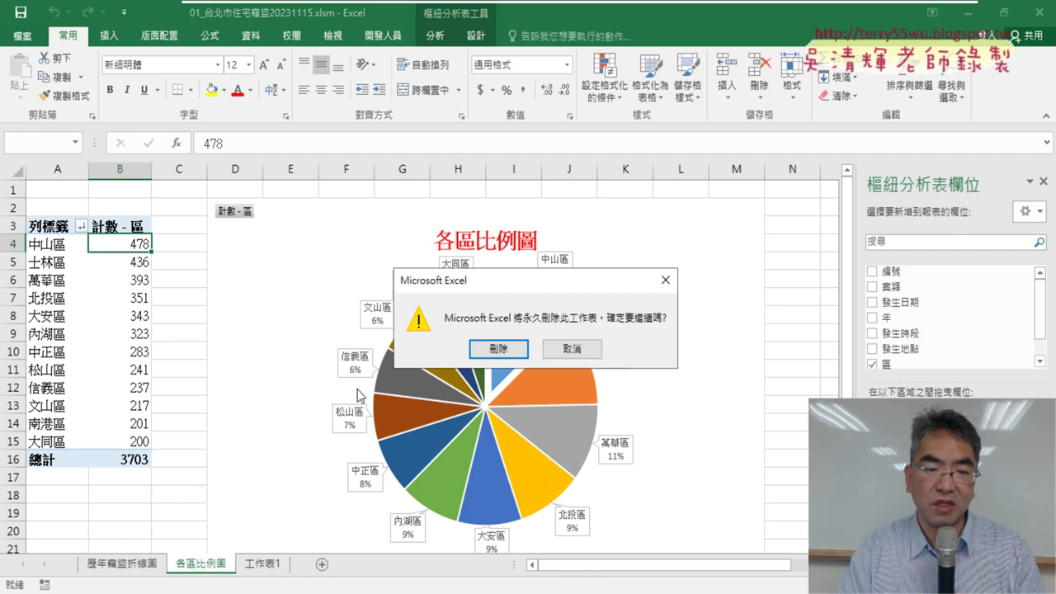
left_click(498, 349)
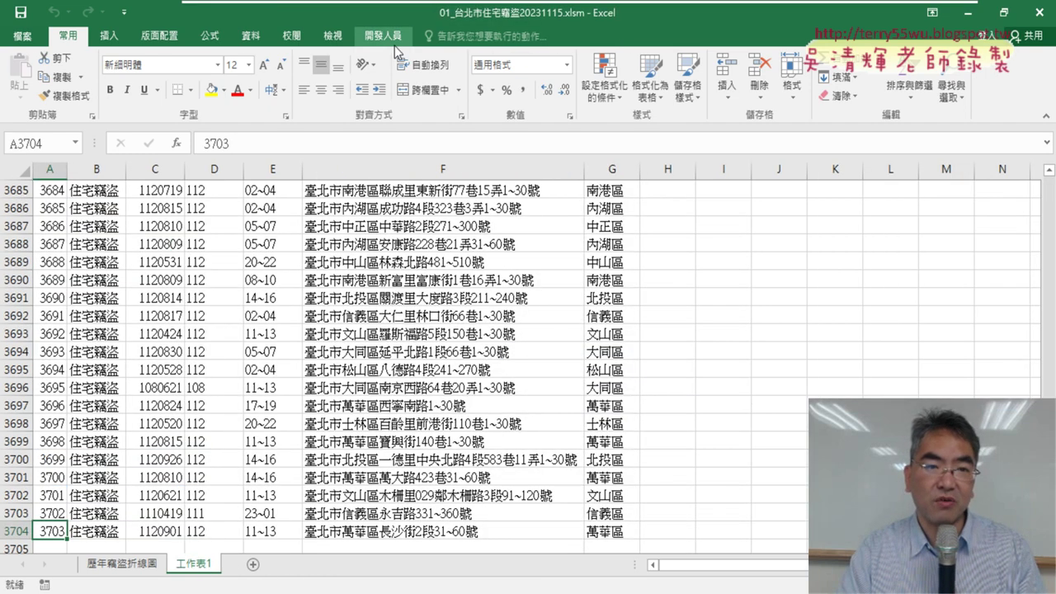
left_click(388, 37)
Open the Visual Basic editor, widen the project pane, and review Module3's 樞紐表 macros
left_click(28, 76)
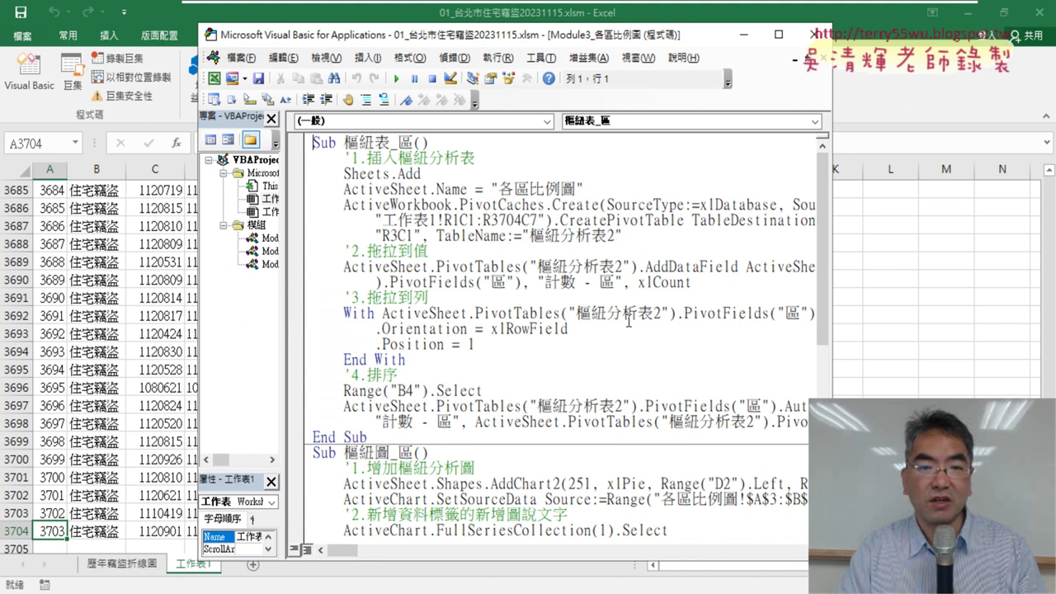
left_click_drag(281, 293, 342, 289)
scroll(460, 216, "down", 4)
scroll(459, 216, "down", 2)
scroll(460, 216, "up", 4)
scroll(460, 216, "up", 2)
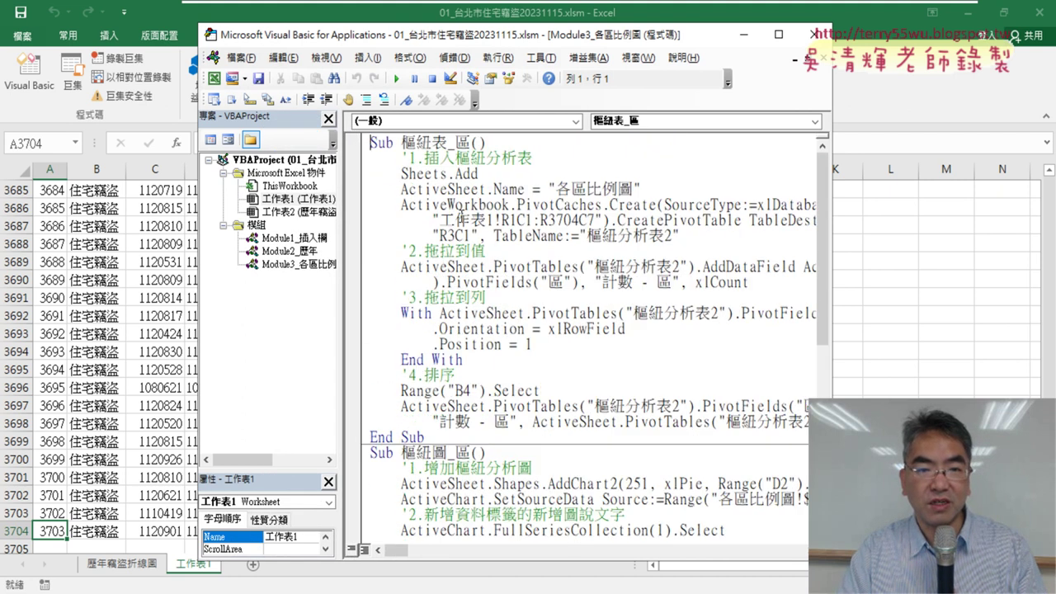
left_click_drag(403, 143, 448, 142)
left_click(459, 143)
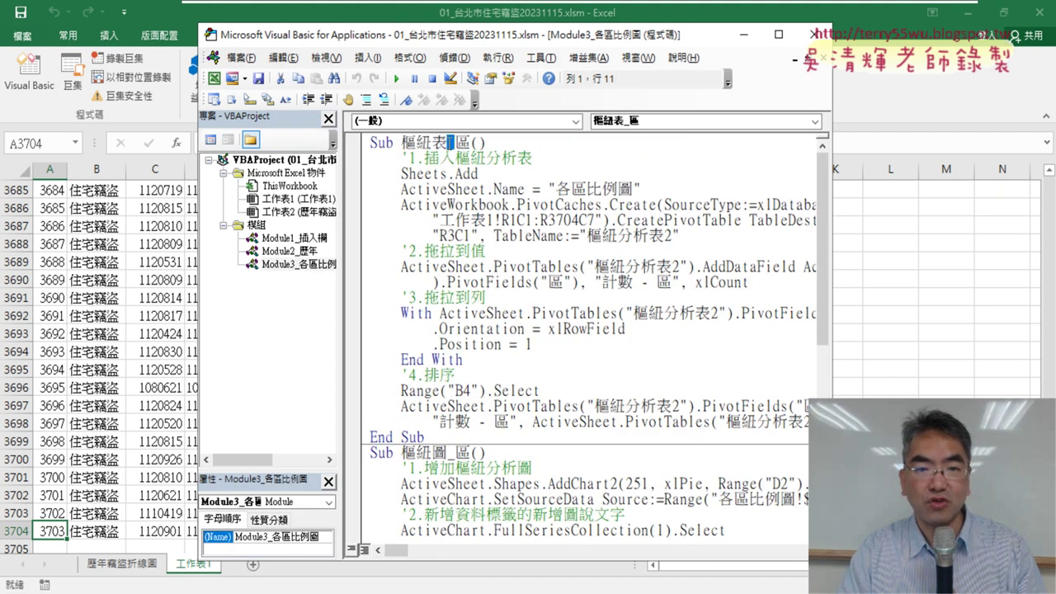
scroll(449, 242, "down", 3)
left_click_drag(472, 313, 434, 313)
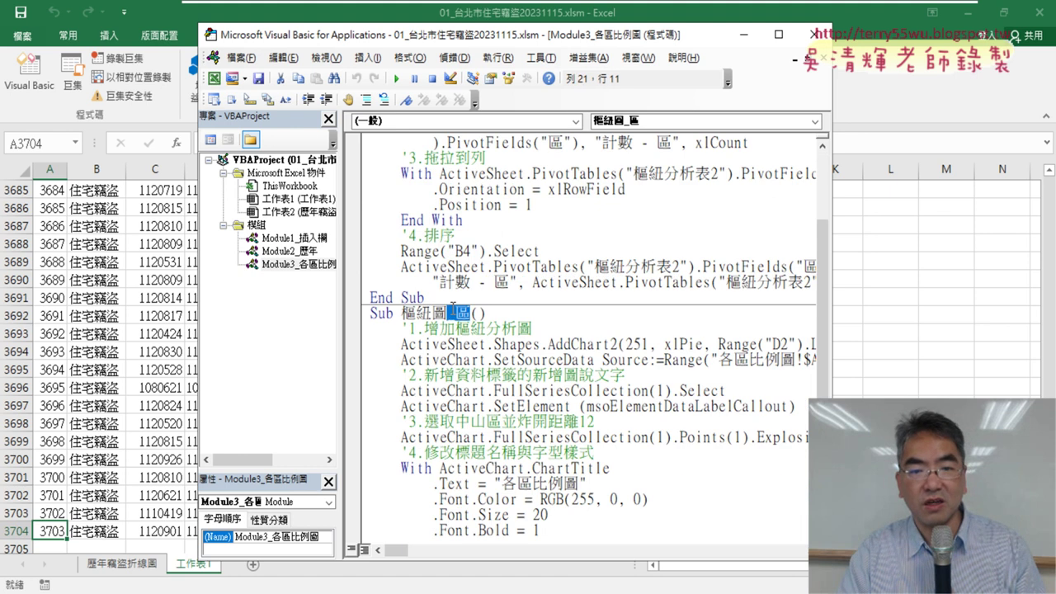
scroll(432, 371, "down", 5)
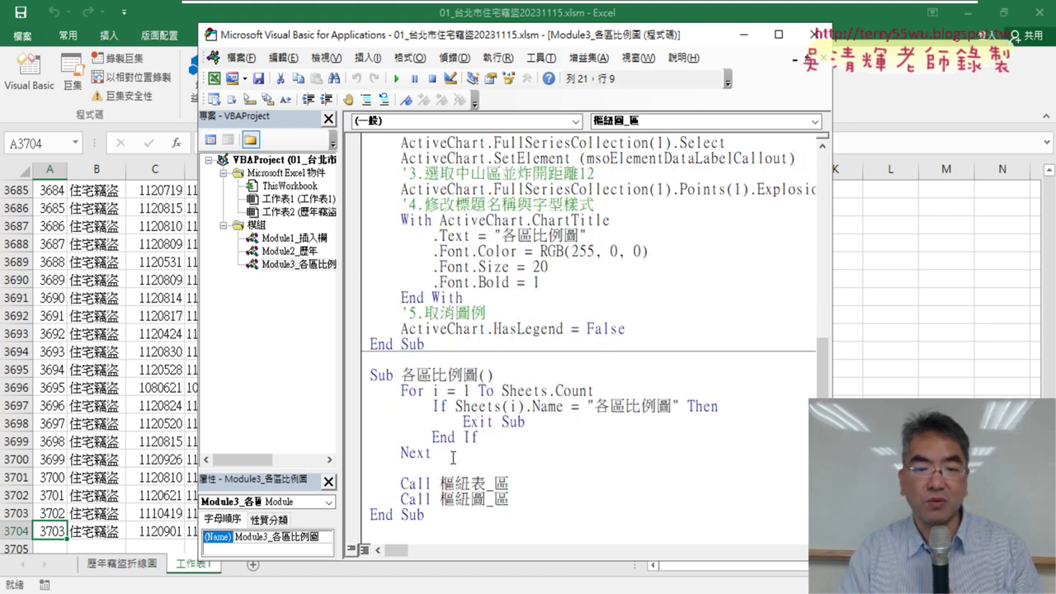
Run the 各區比例圖 macro, which checks for an existing sheet, to rebuild that sheet
left_click_drag(452, 457, 353, 394)
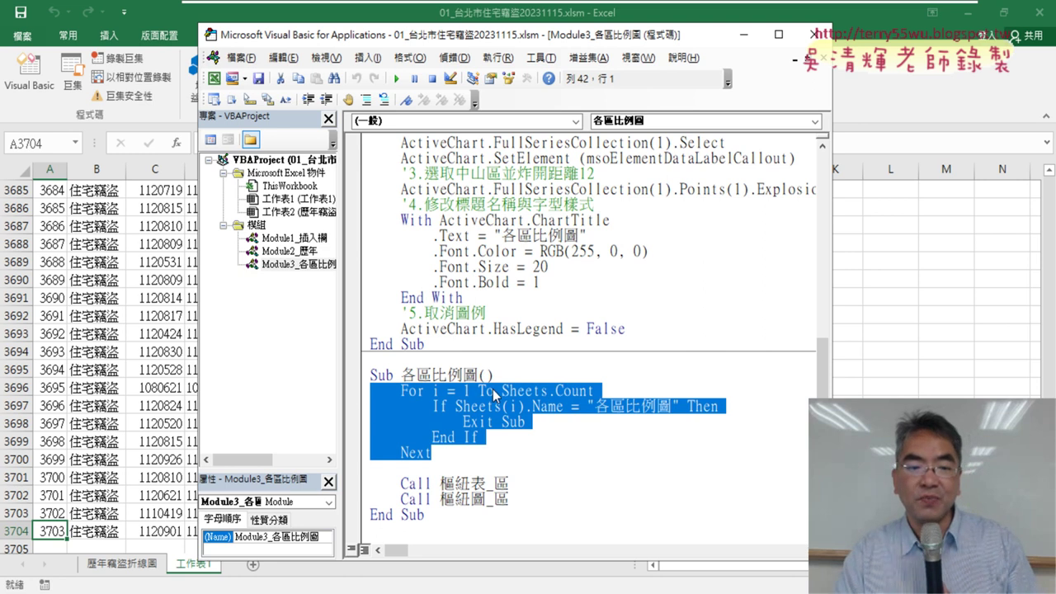
left_click(606, 407)
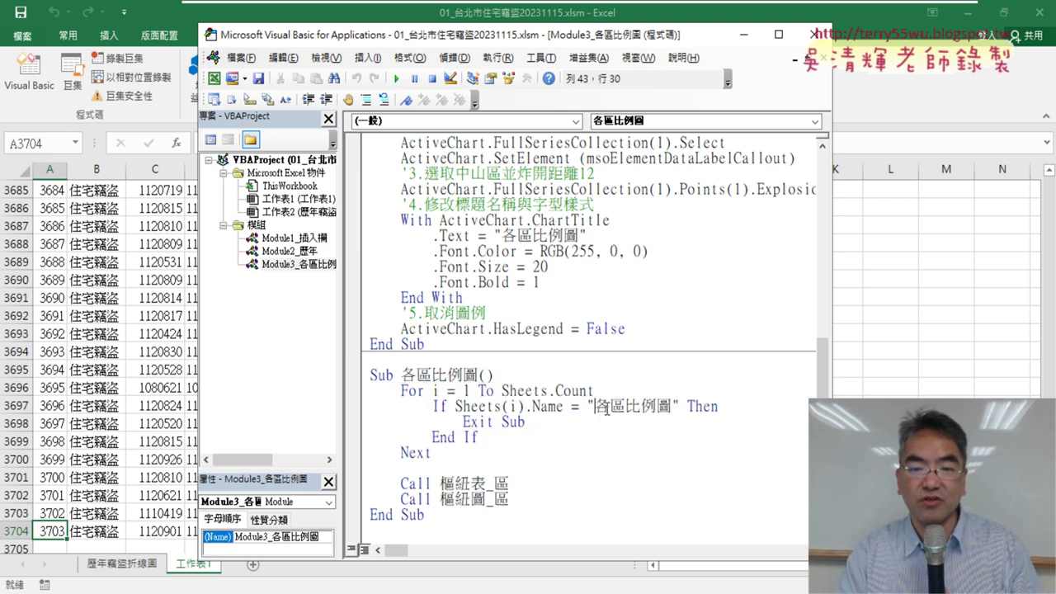
left_click_drag(596, 407, 669, 407)
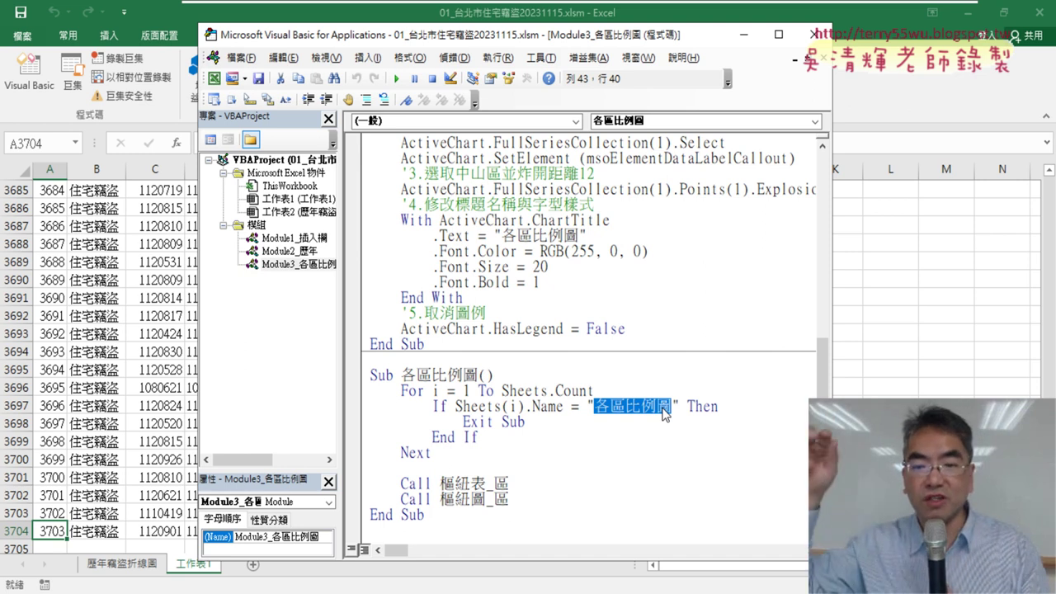
left_click(449, 421)
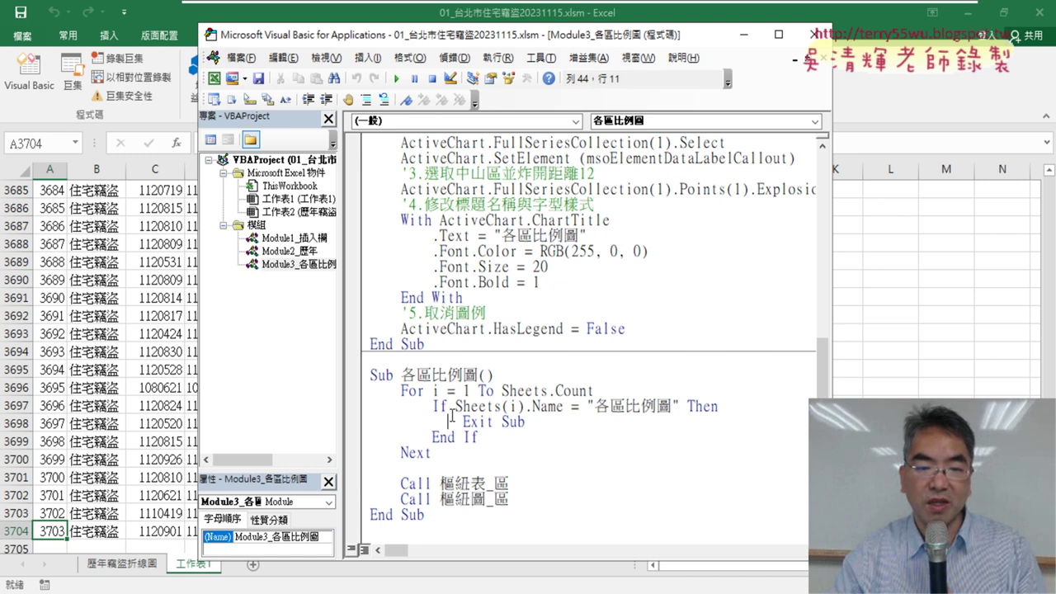
left_click(396, 78)
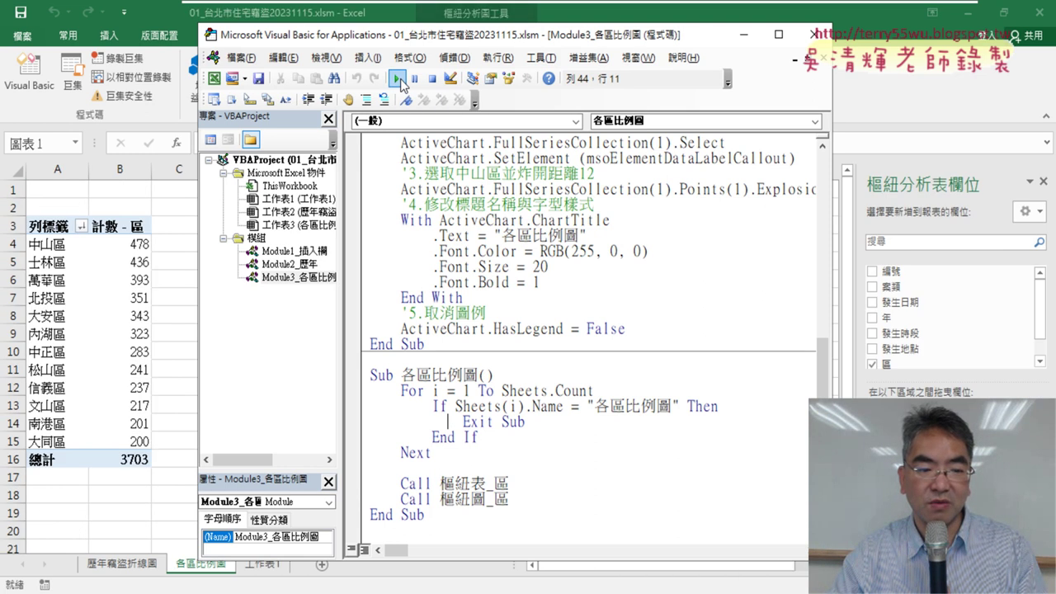
Check the rebuilt pie chart, close the VBA editor, and return to 工作表1
left_click_drag(199, 446, 606, 445)
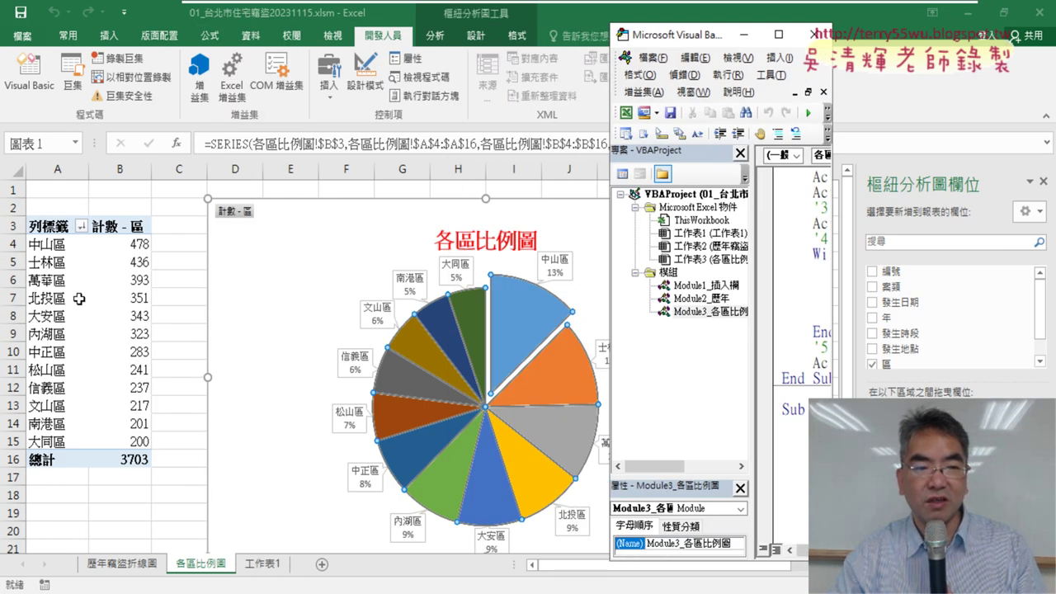
key("alt+F11")
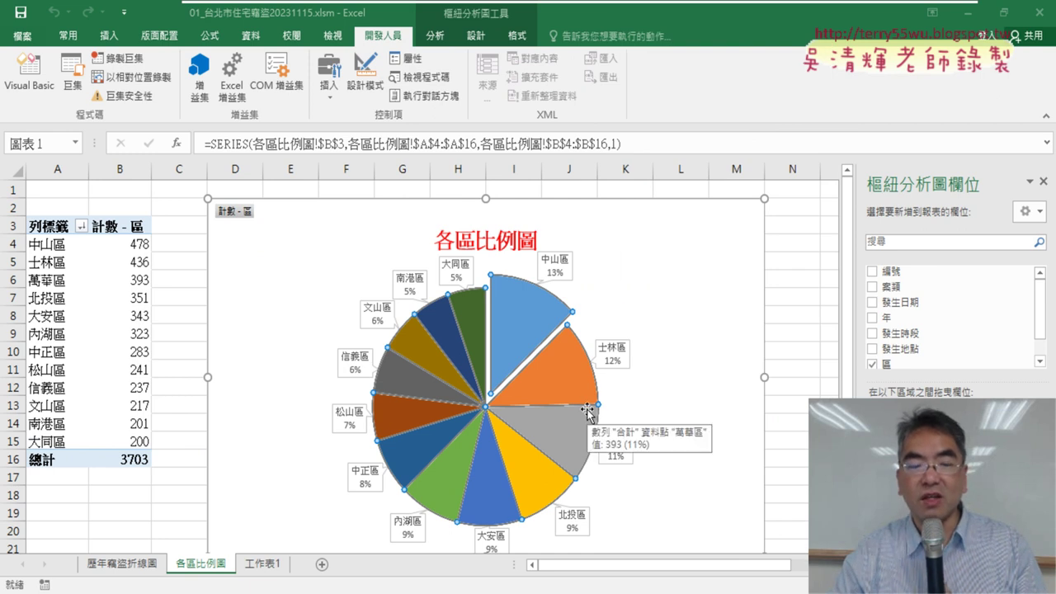
left_click(264, 565)
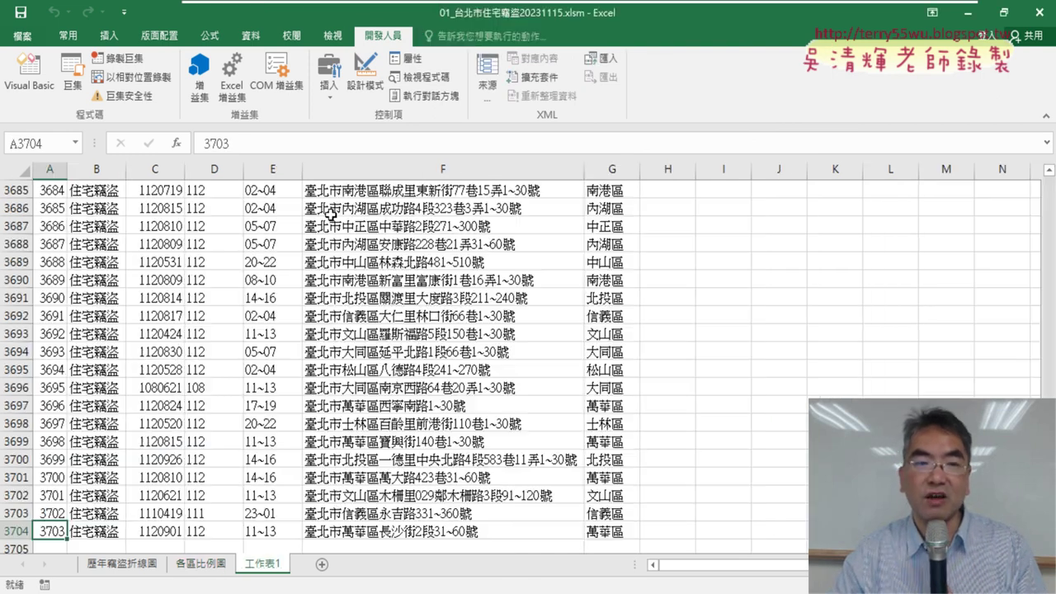
Reopen the VBA editor, widen its code window, and select 各區比例圖's sheet-checking loop
left_click(36, 90)
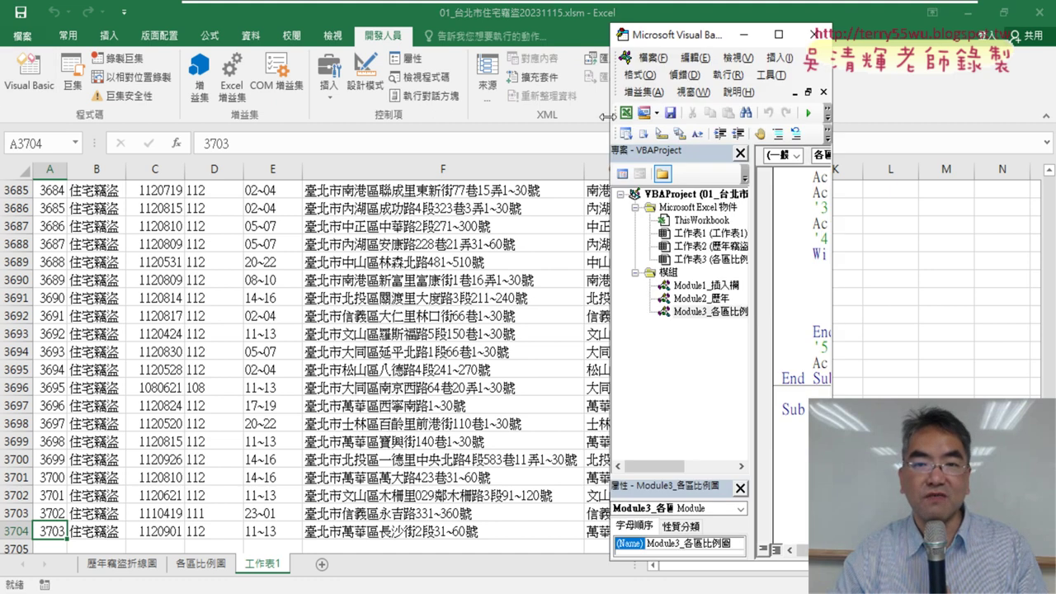
left_click_drag(610, 117, 130, 124)
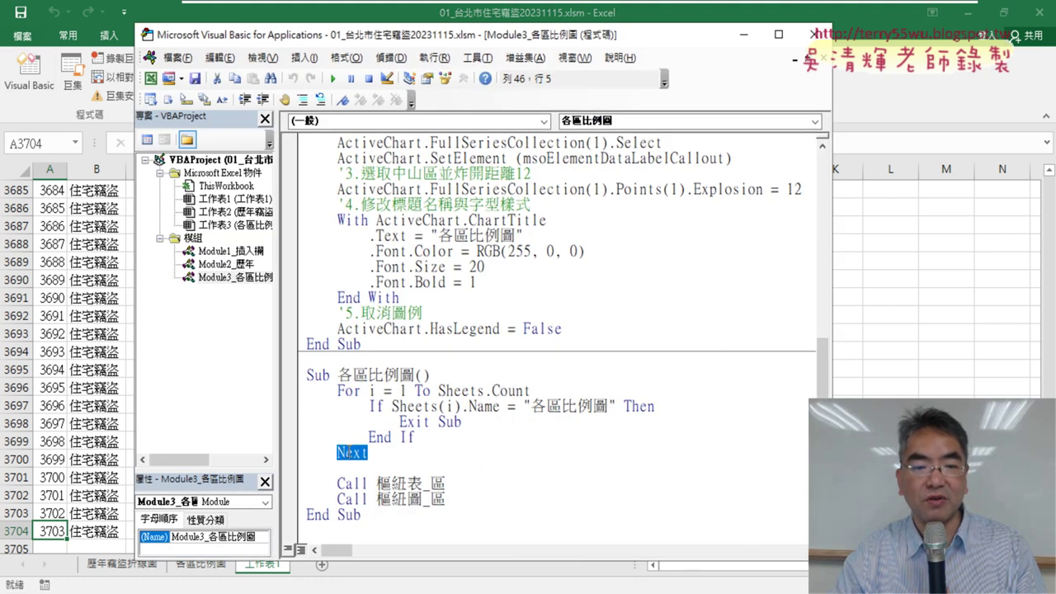
left_click_drag(371, 452, 306, 391)
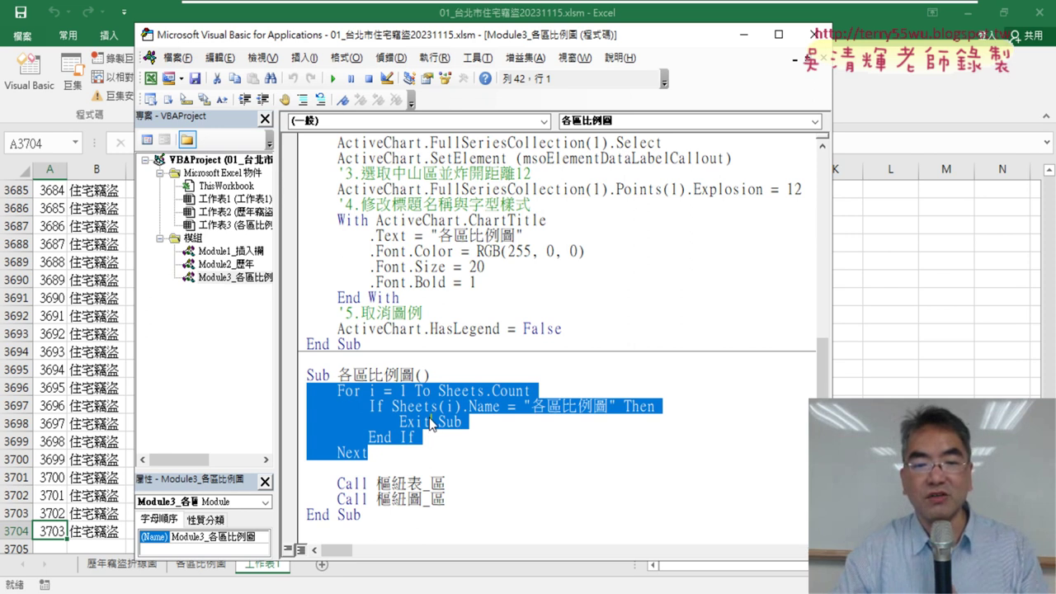
left_click(496, 423)
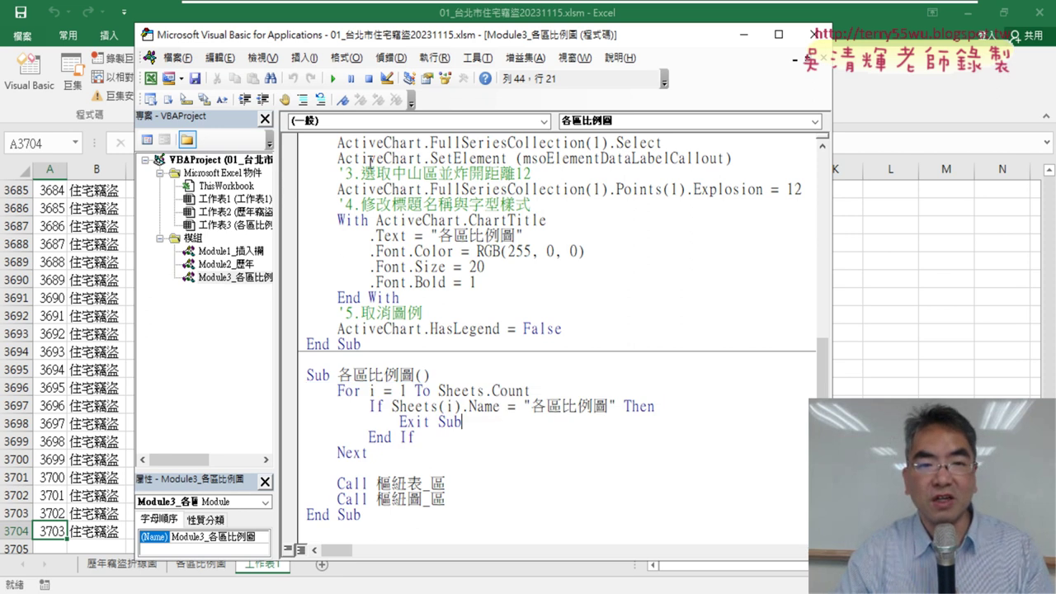
left_click(334, 80)
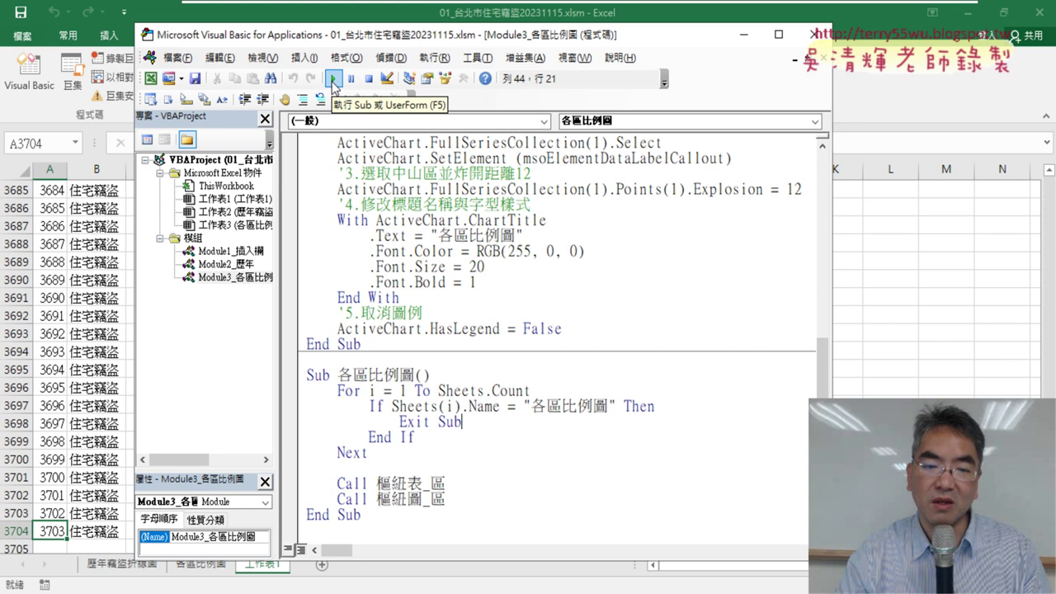
left_click(334, 80)
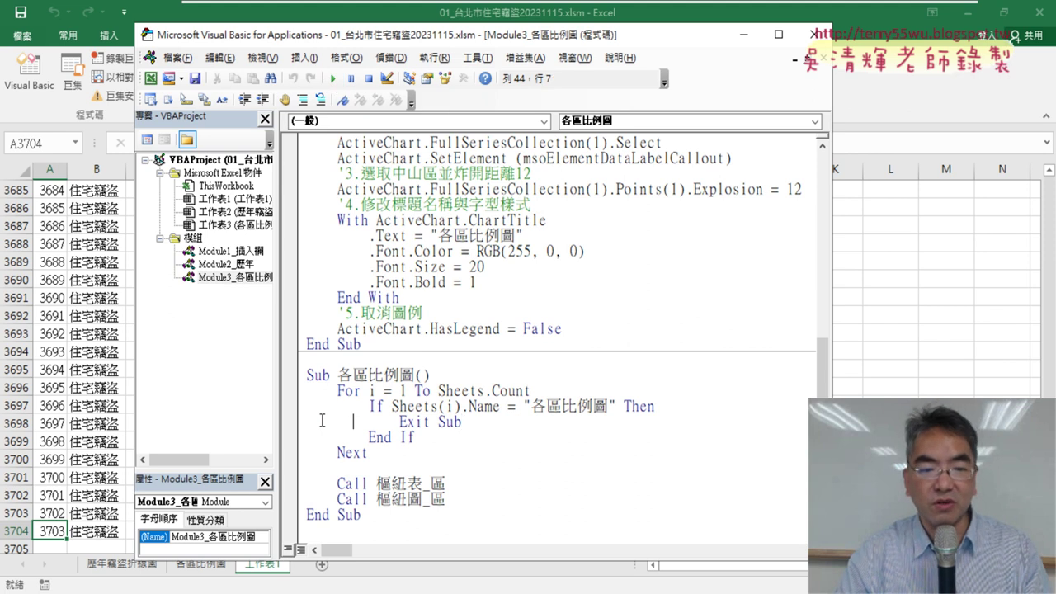
Step through 各區比例圖 with F8, checking counter i until it reaches Exit Sub
key("F8")
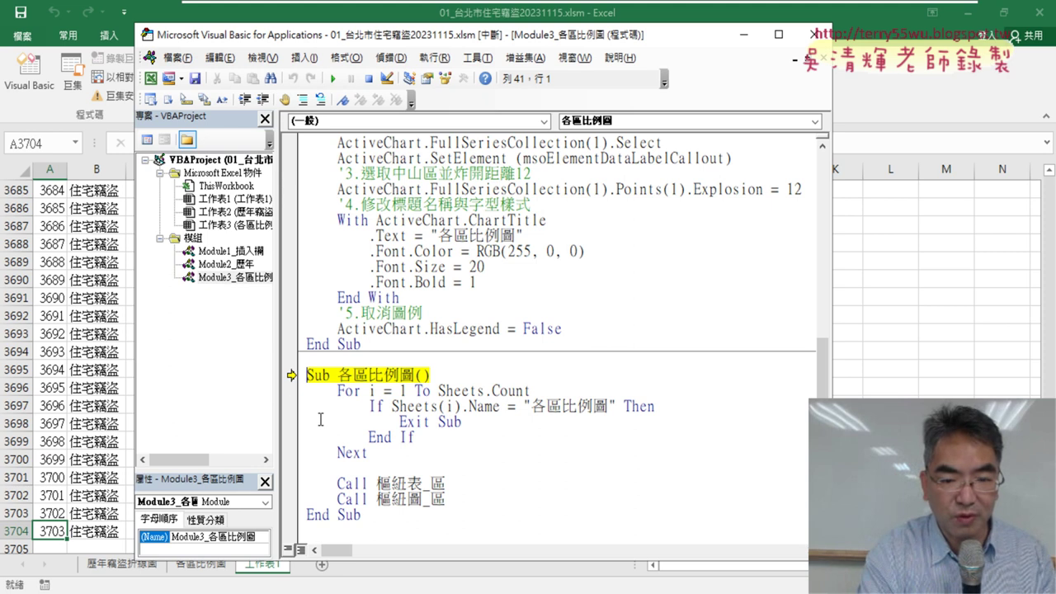
key("F8")
key("F8")
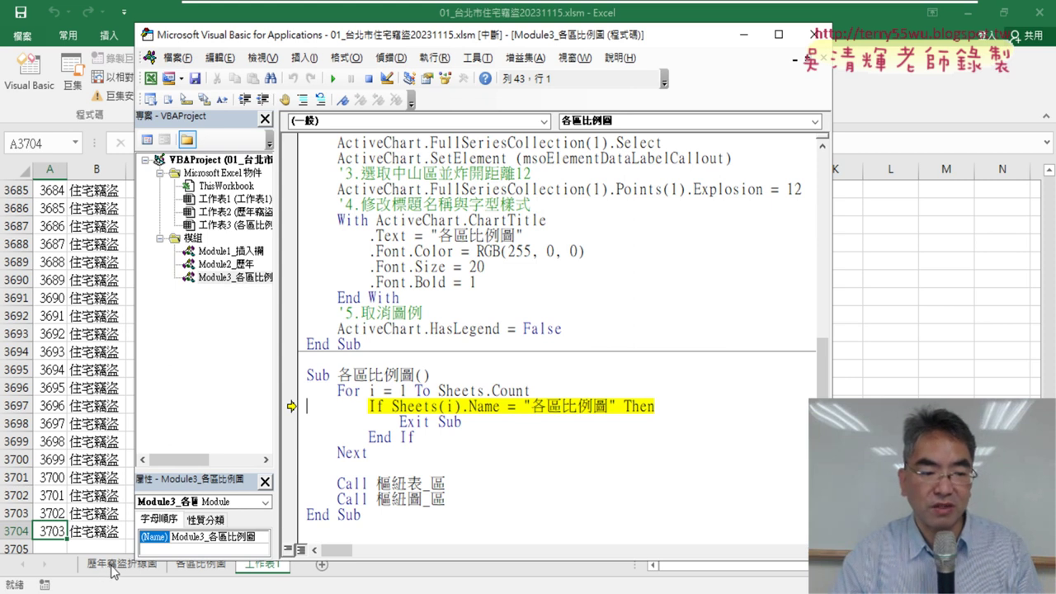
left_click_drag(142, 571, 143, 547)
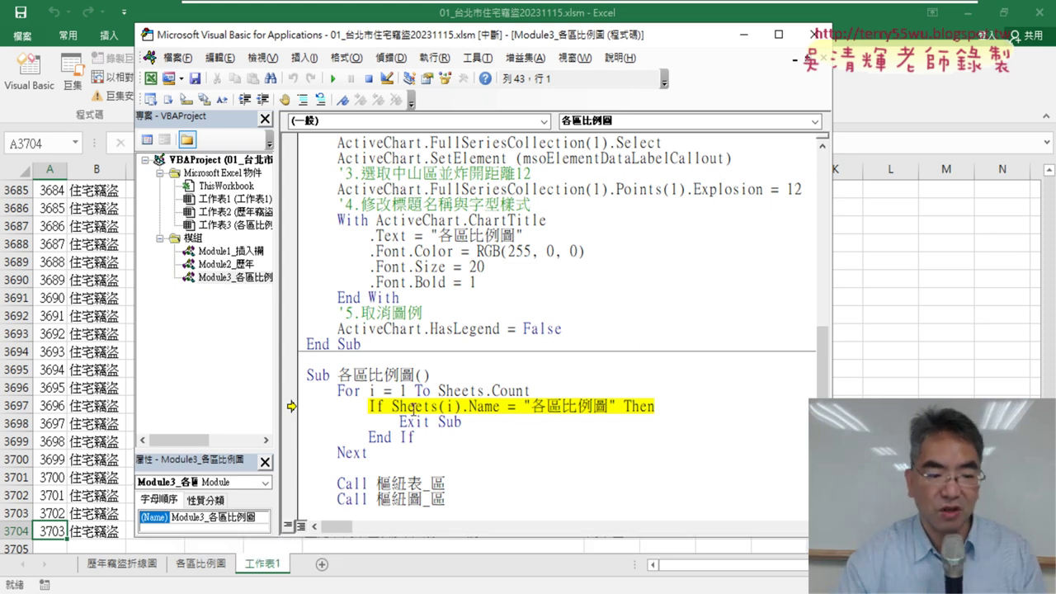
key("F8")
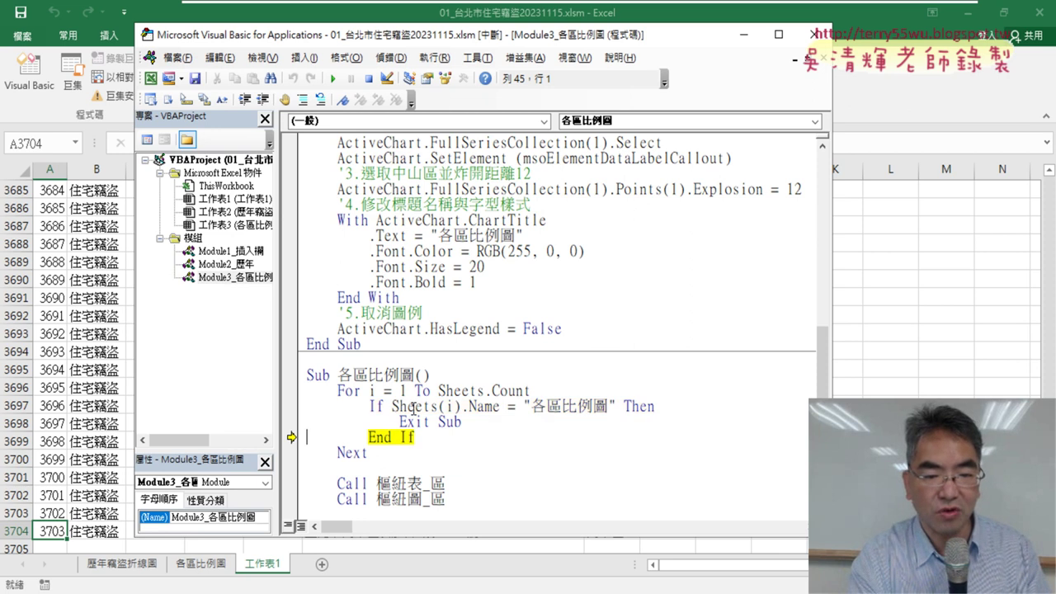
key("F8")
key("F8")
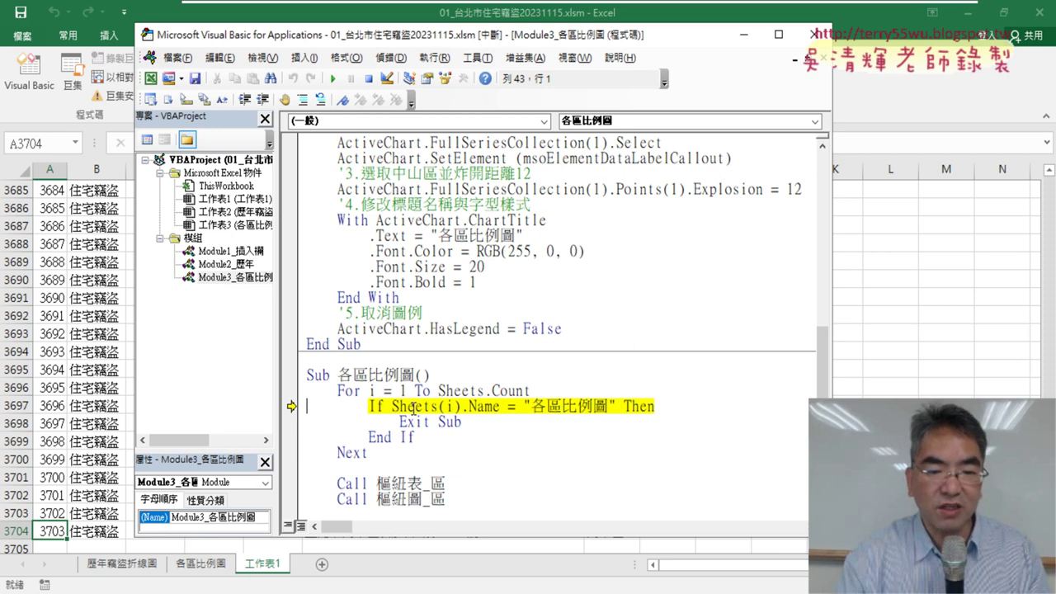
left_click(452, 406)
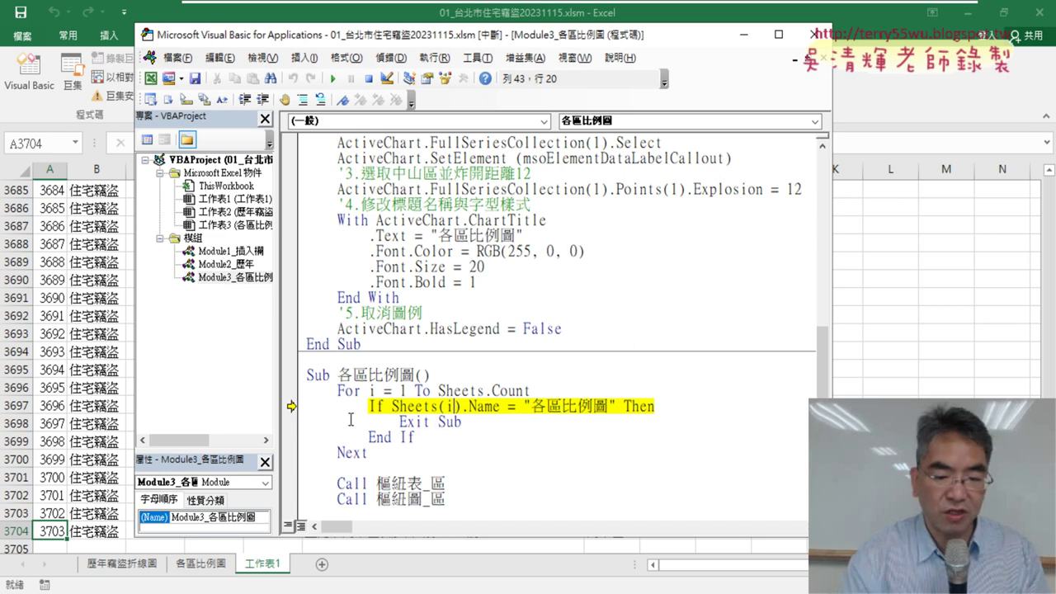
key("F8")
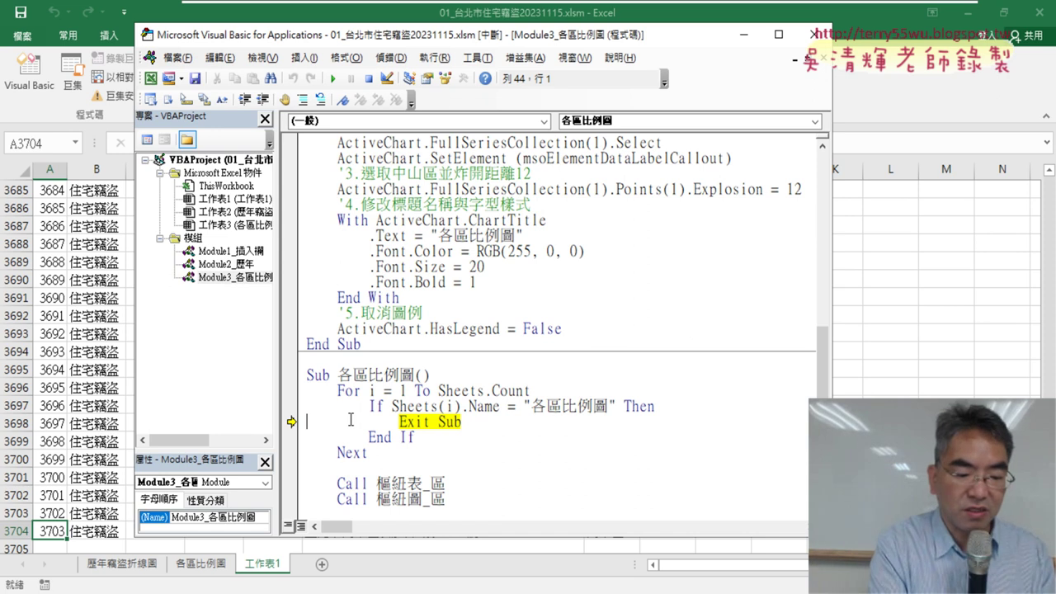
Finish the macro with F5, review the Exit Sub and loop lines, and close the editor
key("F5")
left_click_drag(352, 423, 304, 540)
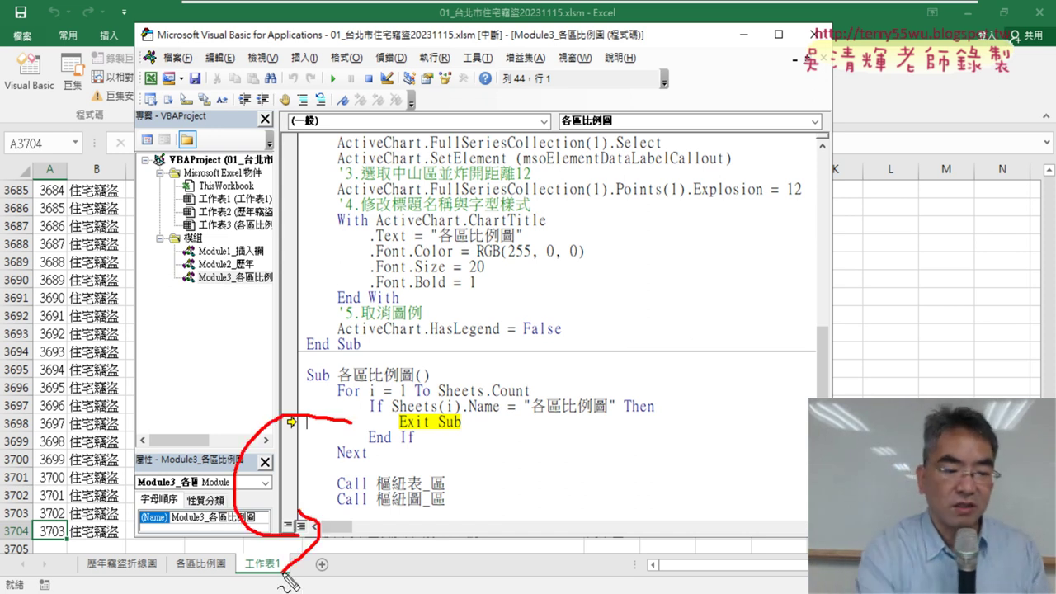
left_click(472, 421)
scroll(474, 425, "down", 1)
left_click(363, 482)
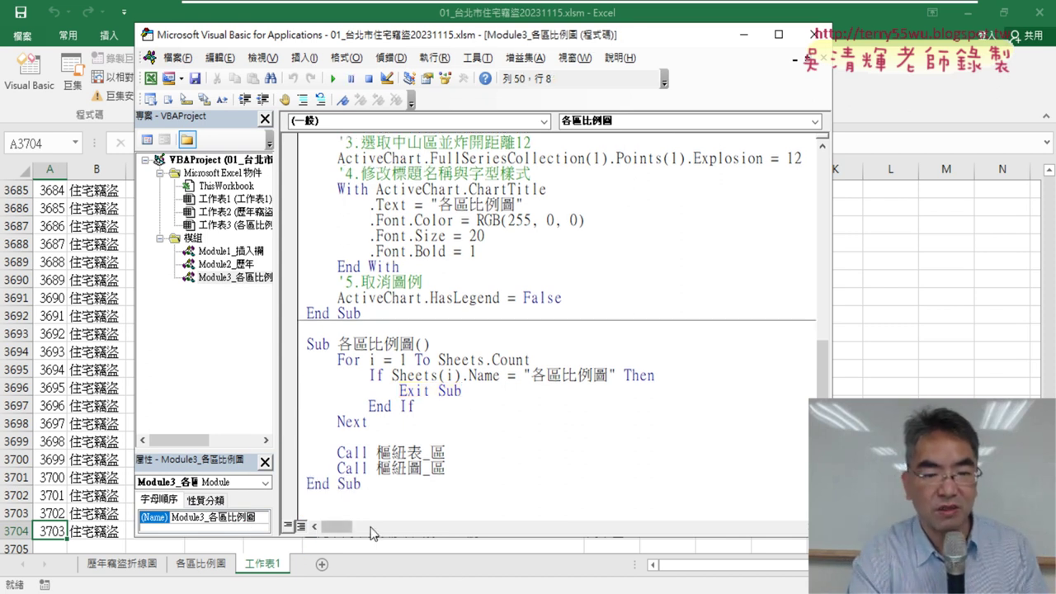
key("F5")
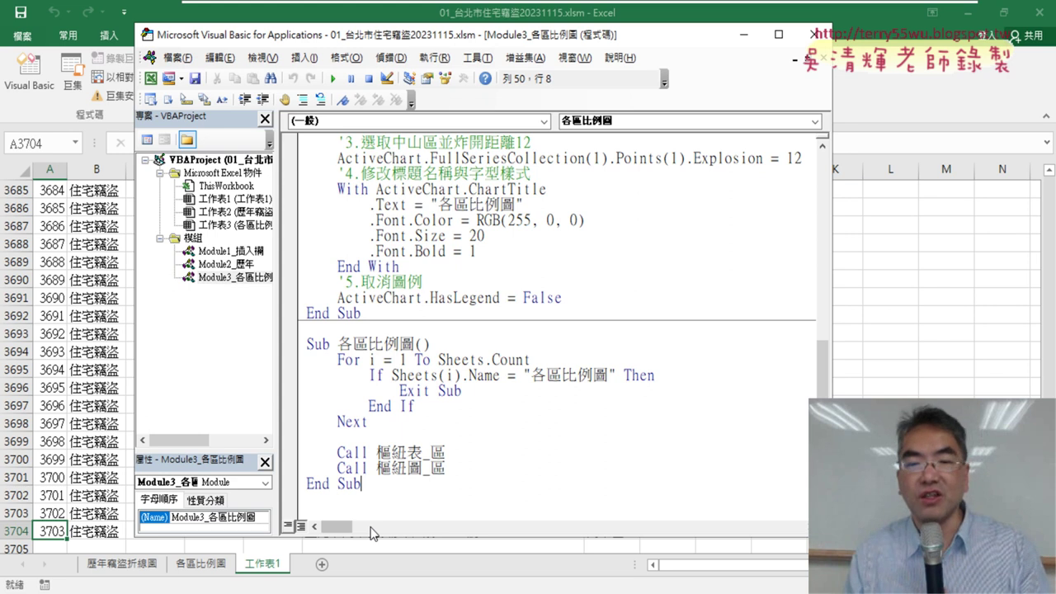
left_click(378, 420)
left_click_drag(378, 421, 293, 367)
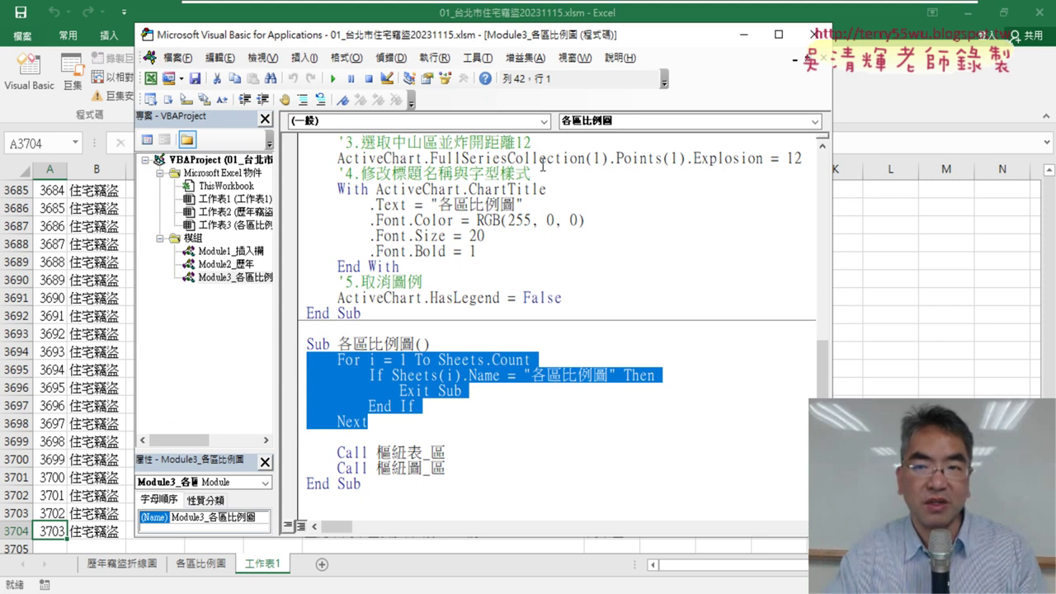
left_click(813, 34)
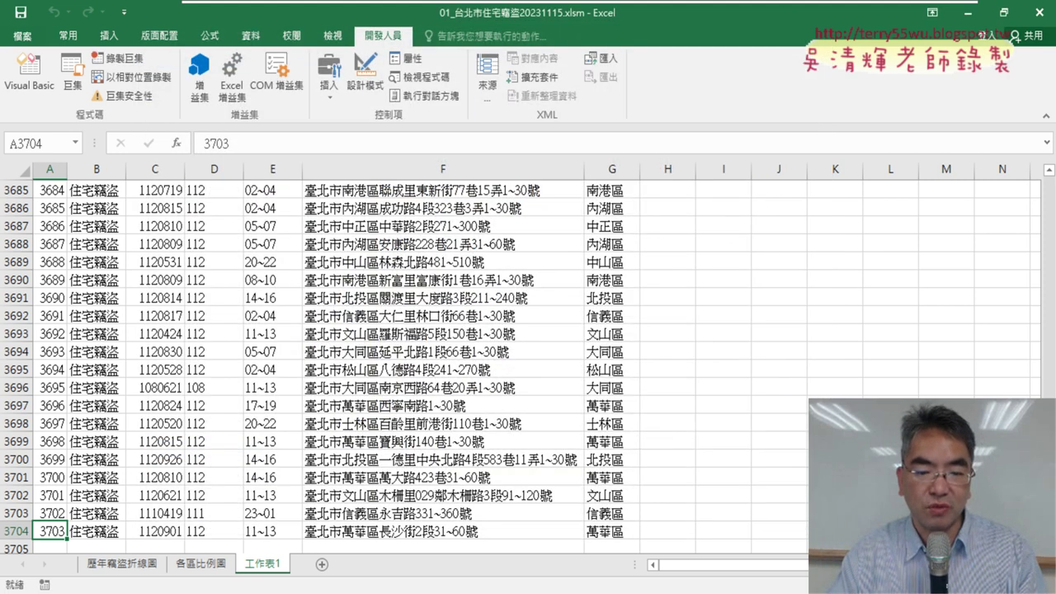
In Drive's _雲端白板 folder, open the 01_以EXCEL匯入資料抓取開放資料_一、匯入CSV格式資料 document
key("alt+Tab")
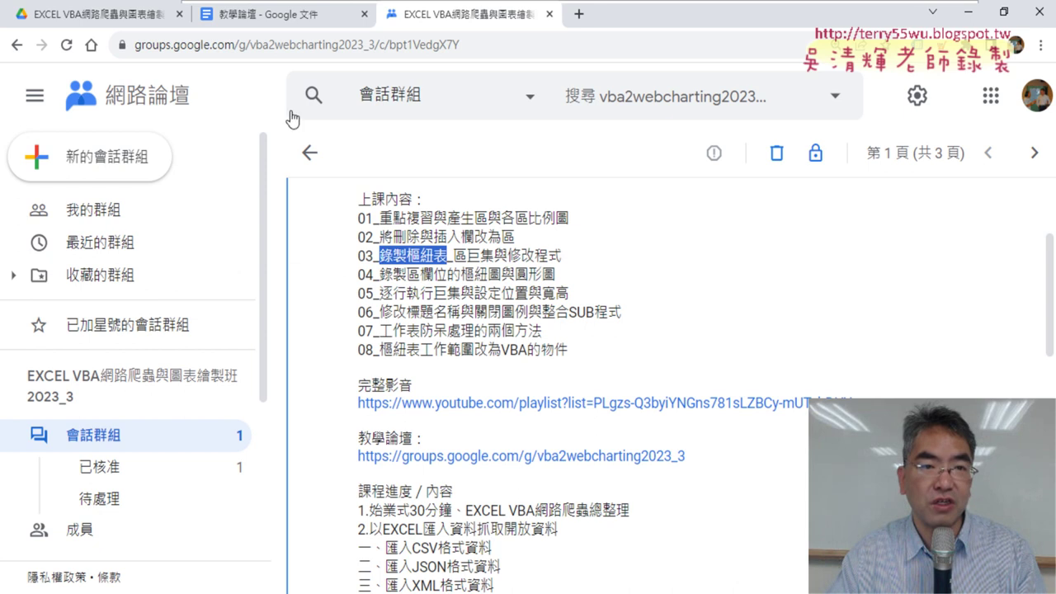
left_click(91, 15)
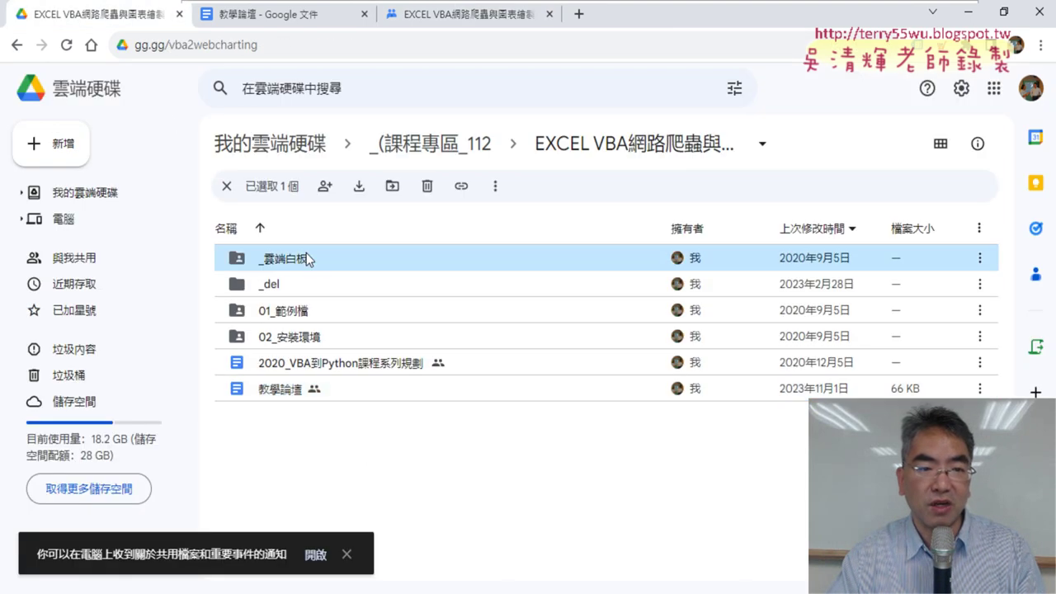
double_click(306, 252)
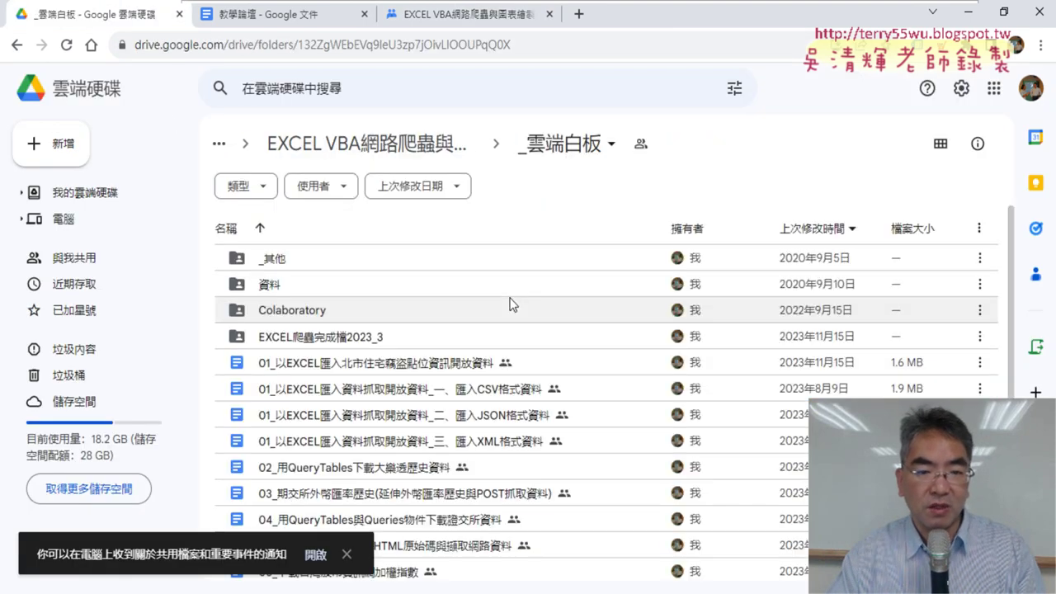
left_click(365, 370)
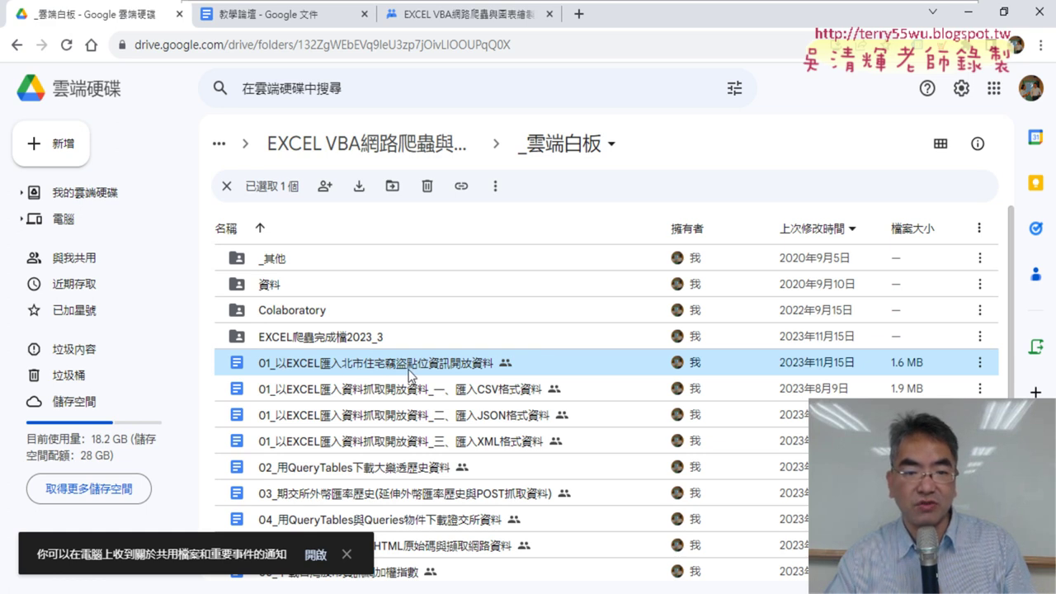
left_click(415, 391)
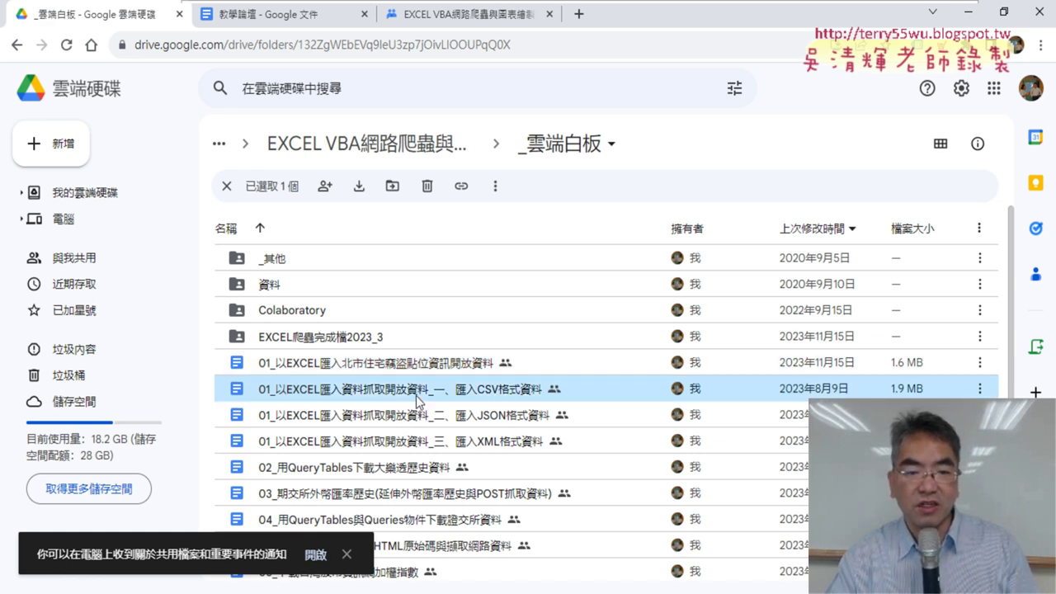
double_click(363, 391)
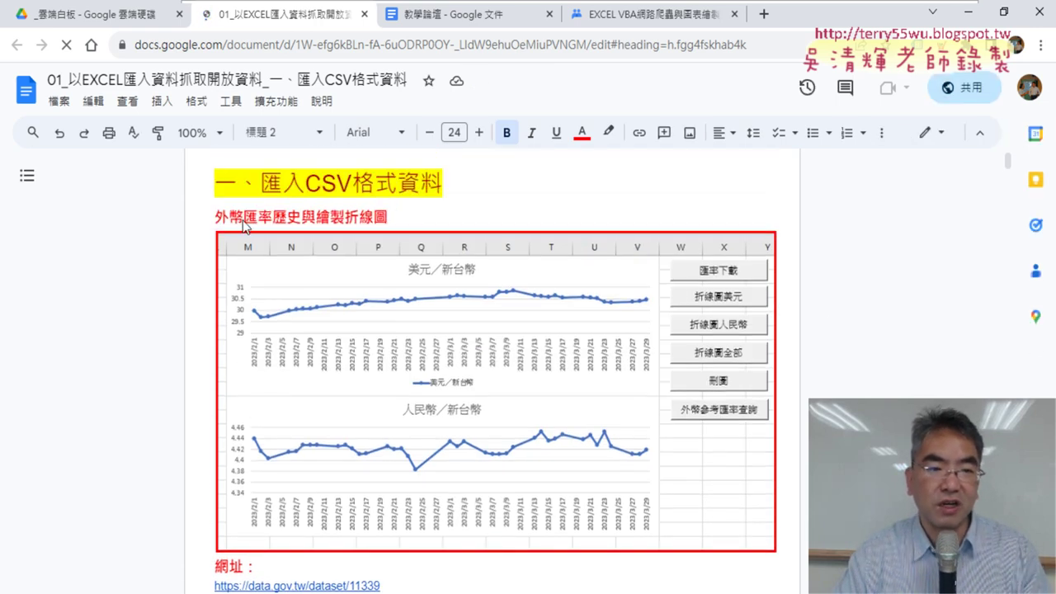
left_click(271, 219, "shift")
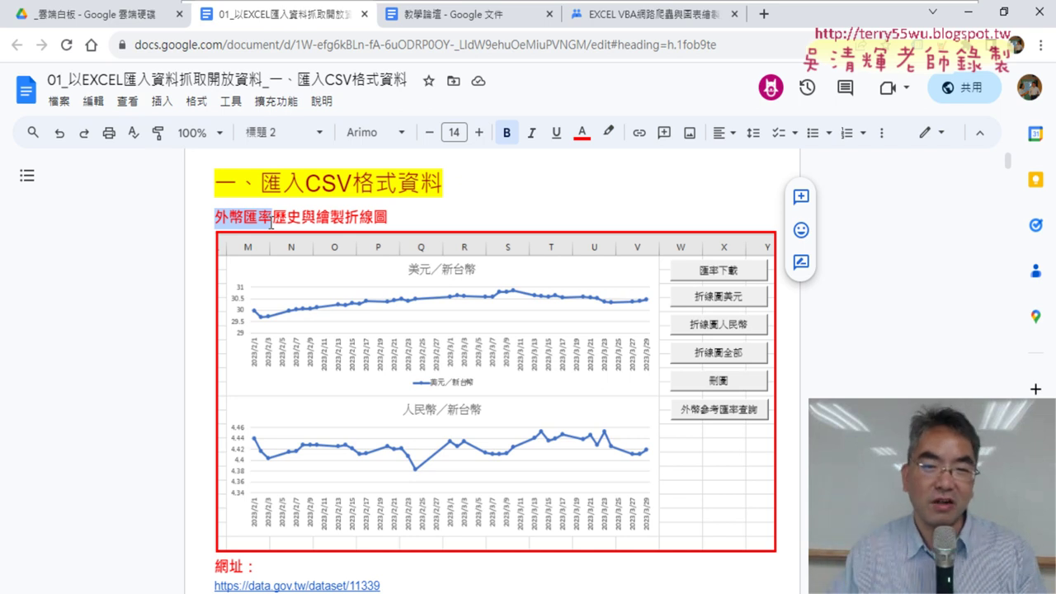
left_click(282, 217)
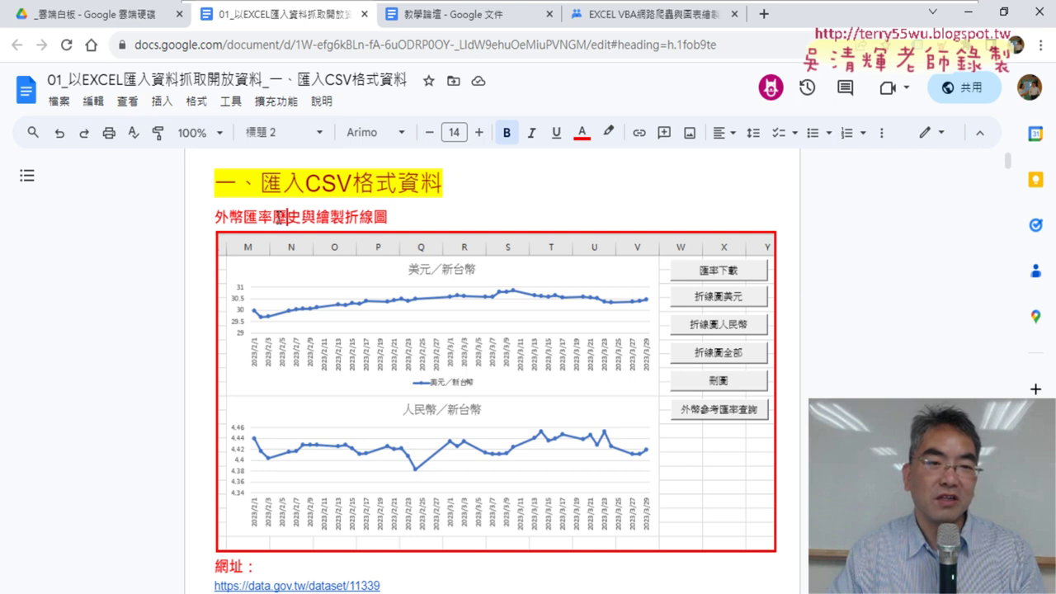
left_click_drag(275, 217, 394, 216)
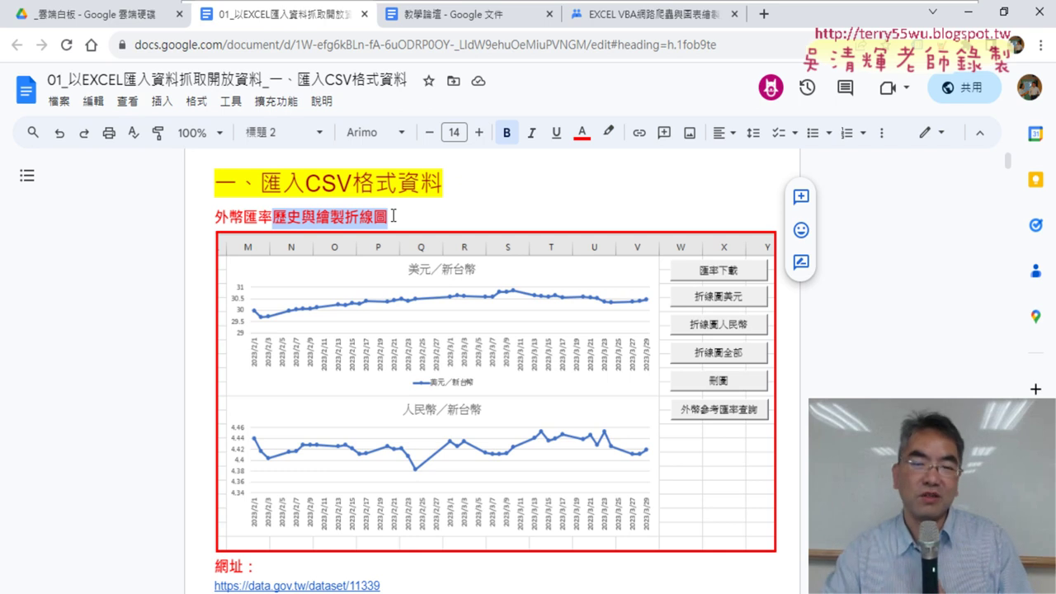
scroll(556, 193, "down", 2)
scroll(552, 295, "down", 2)
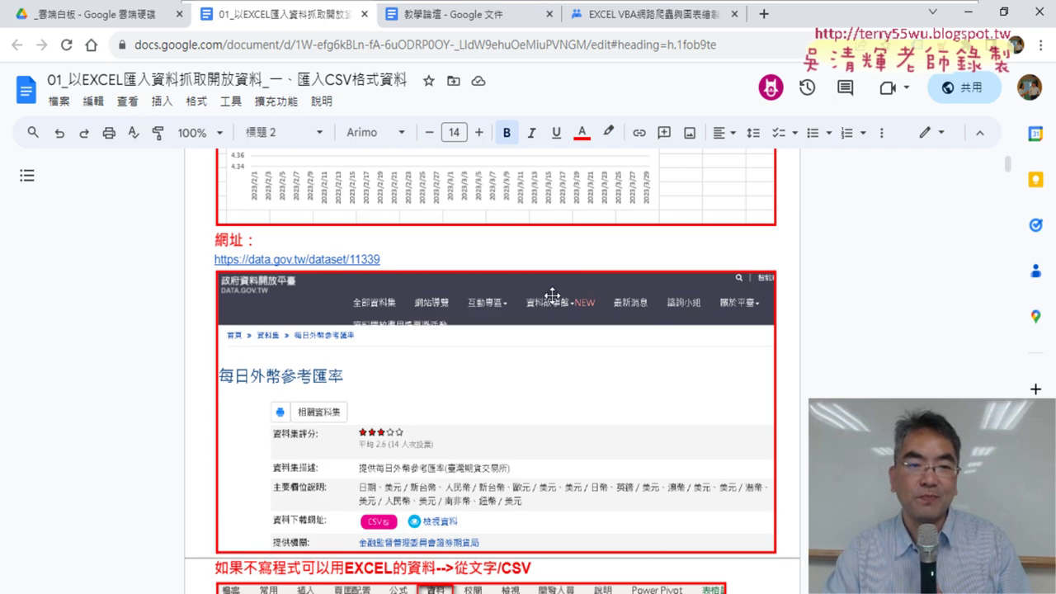
Open the 每日外幣參考匯率 dataset page and review its title and field names like 美元
left_click(277, 260)
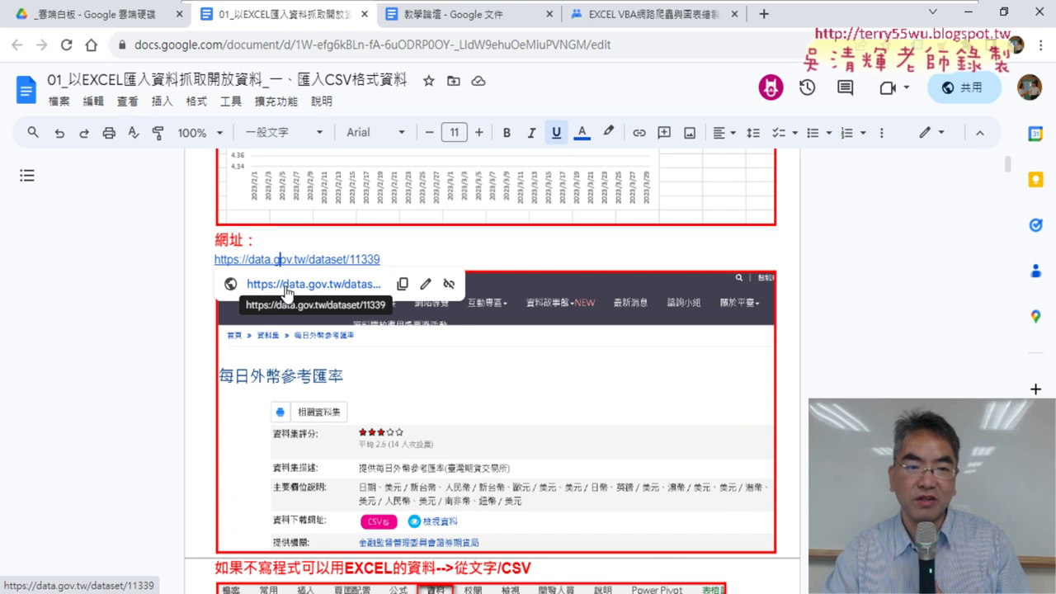
left_click(286, 284)
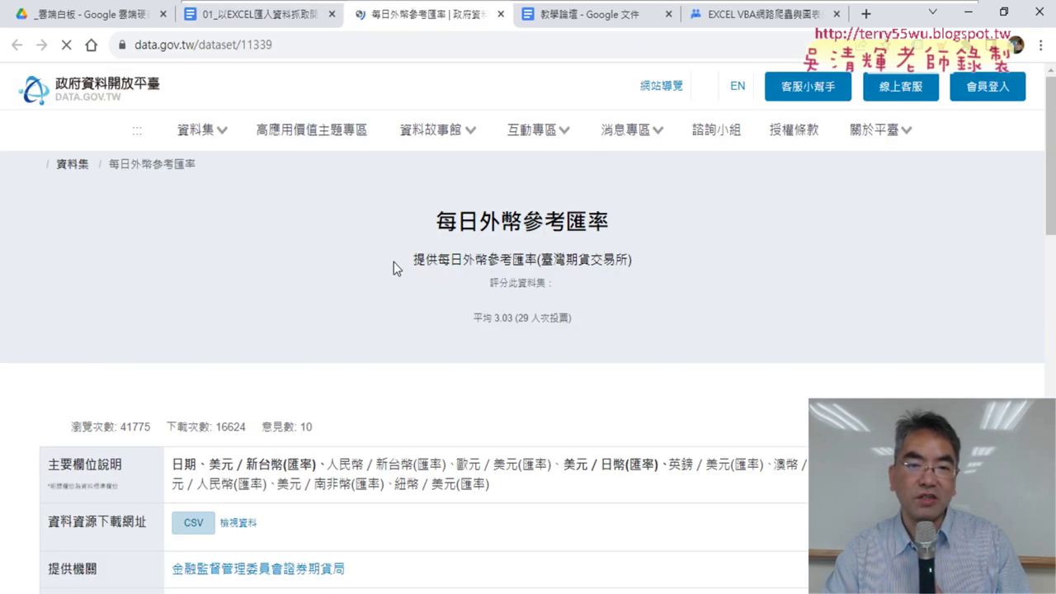
left_click_drag(432, 229, 645, 236)
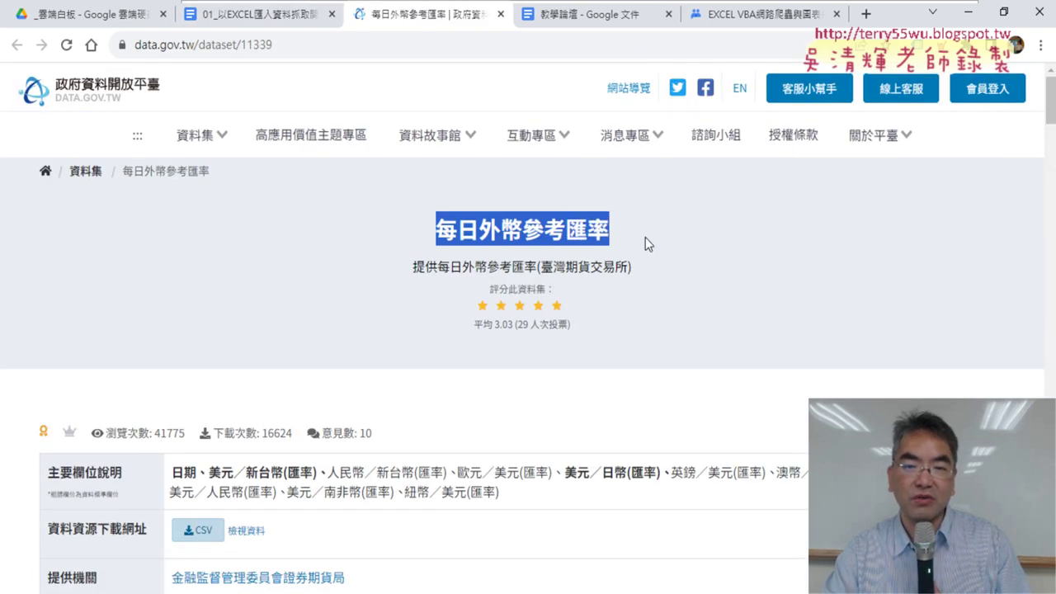
scroll(645, 237, "down", 2)
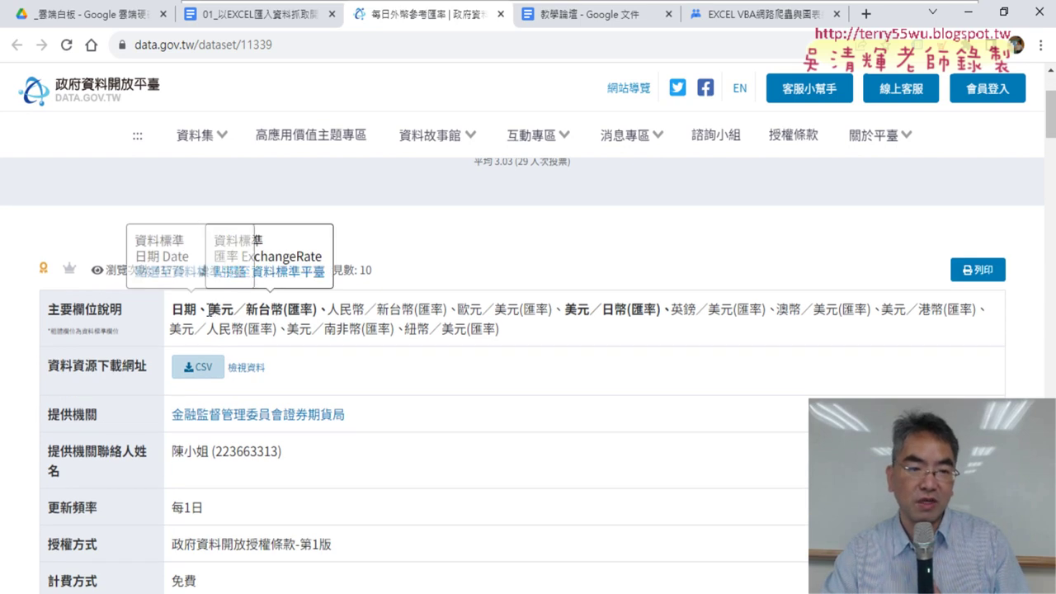
left_click_drag(208, 309, 219, 309)
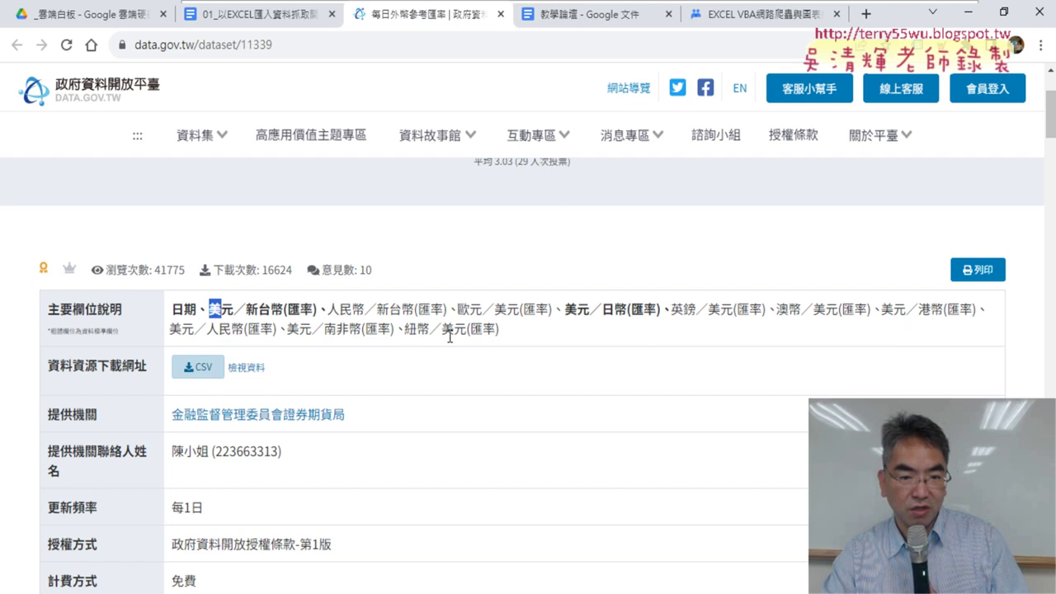
mouse_move(405, 329)
left_mouse_down()
mouse_move(507, 331)
mouse_move(279, 309)
left_mouse_up()
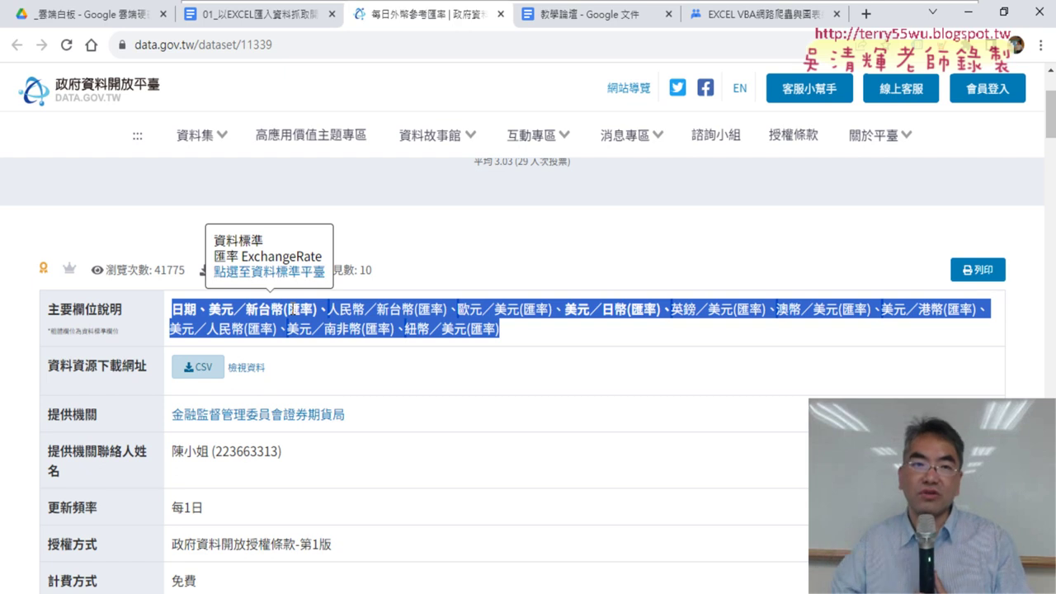
left_click(265, 11)
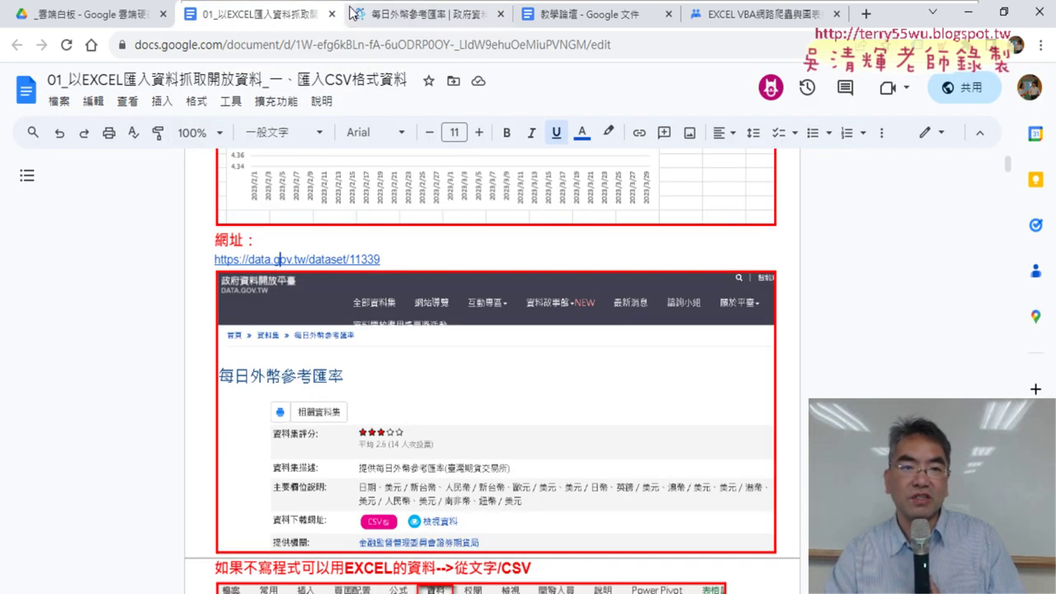
left_click(116, 292)
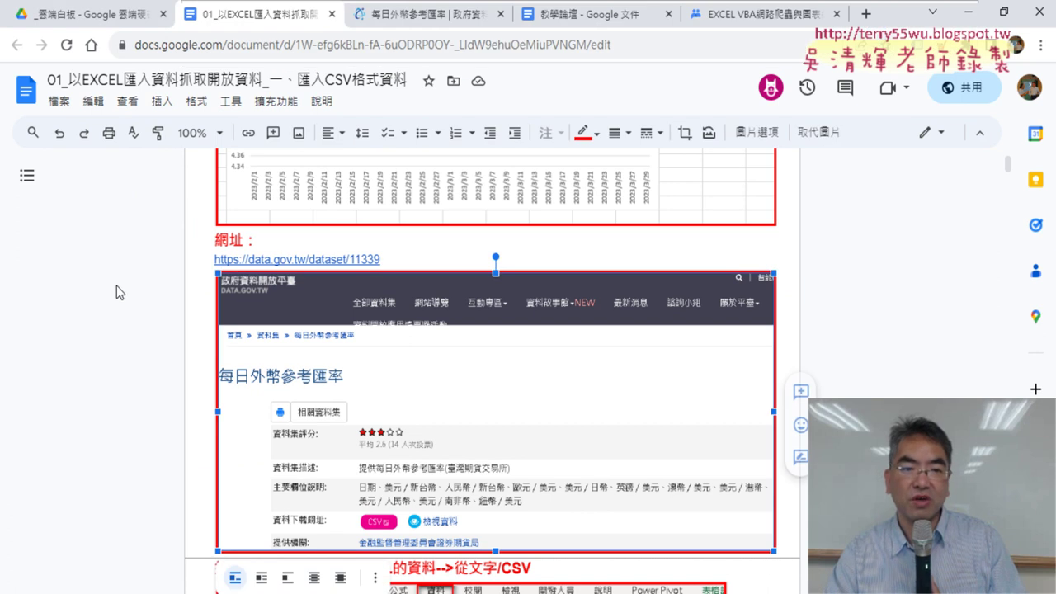
left_click(423, 15)
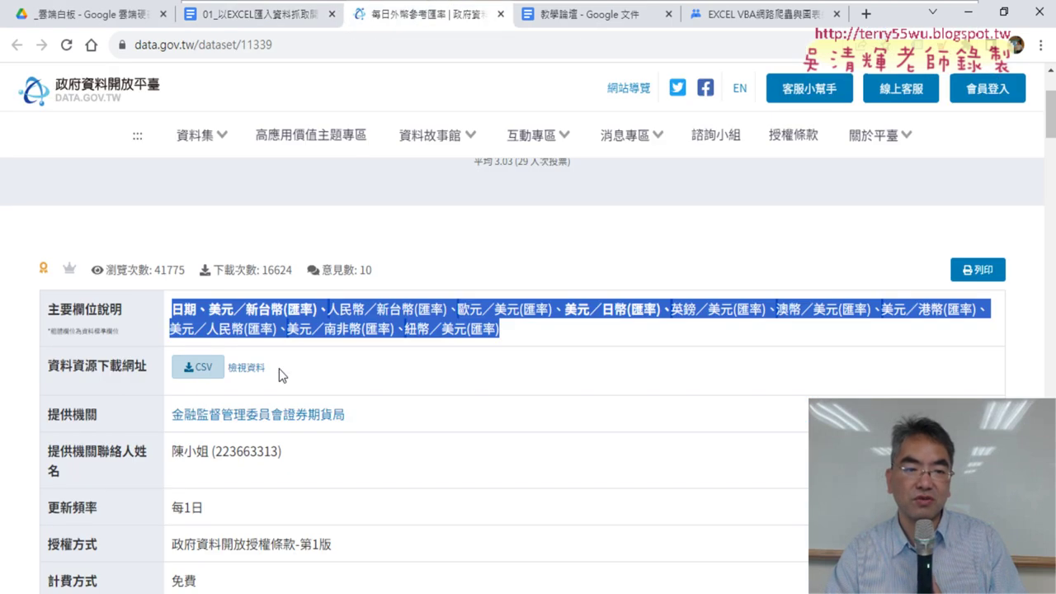
Download the rates as CSV and open DailyForeignExchangeRates.csv in Excel
left_click(198, 368)
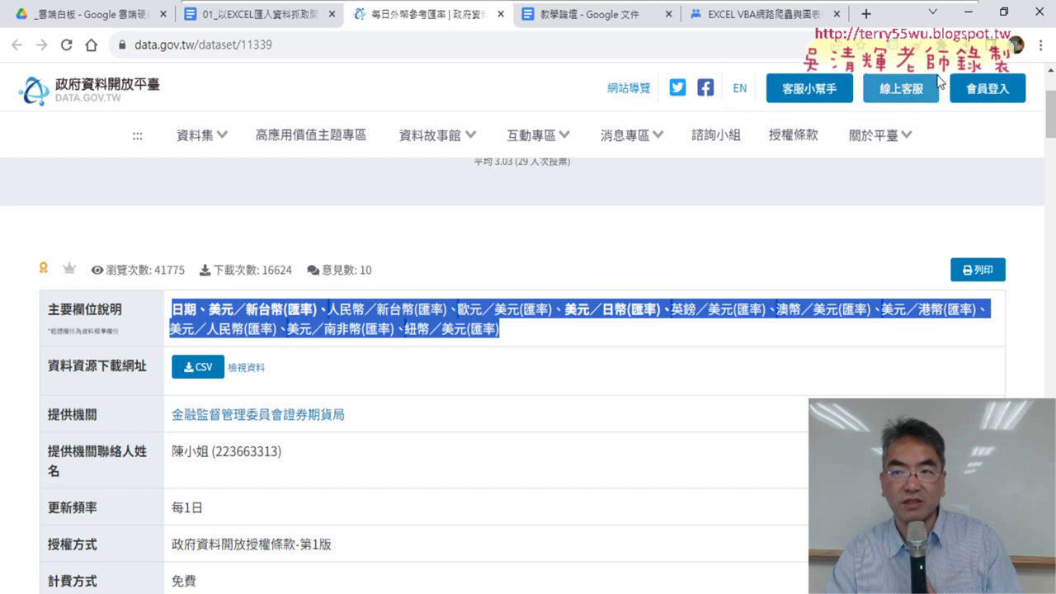
left_click(985, 46)
left_click(804, 112)
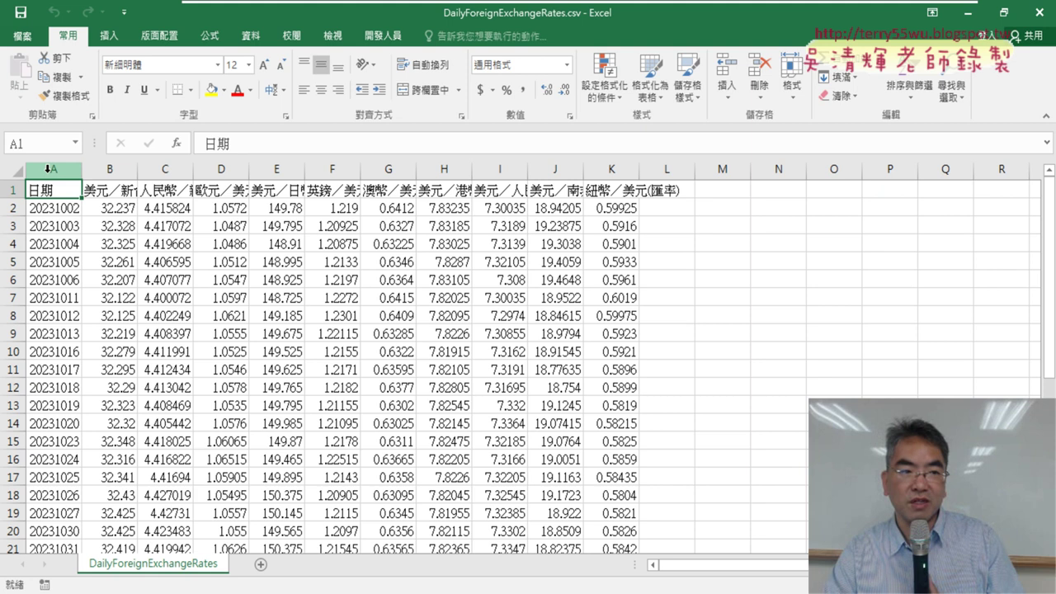
AutoFit columns A through K and check the first USD/TWD rate for 20231002
left_click_drag(48, 167, 631, 177)
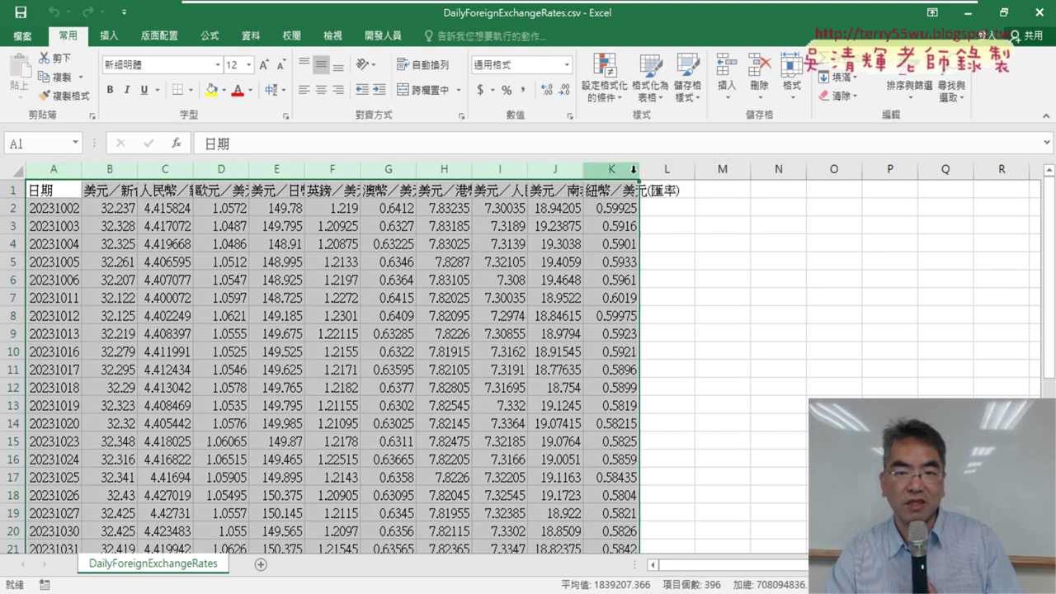
double_click(636, 169)
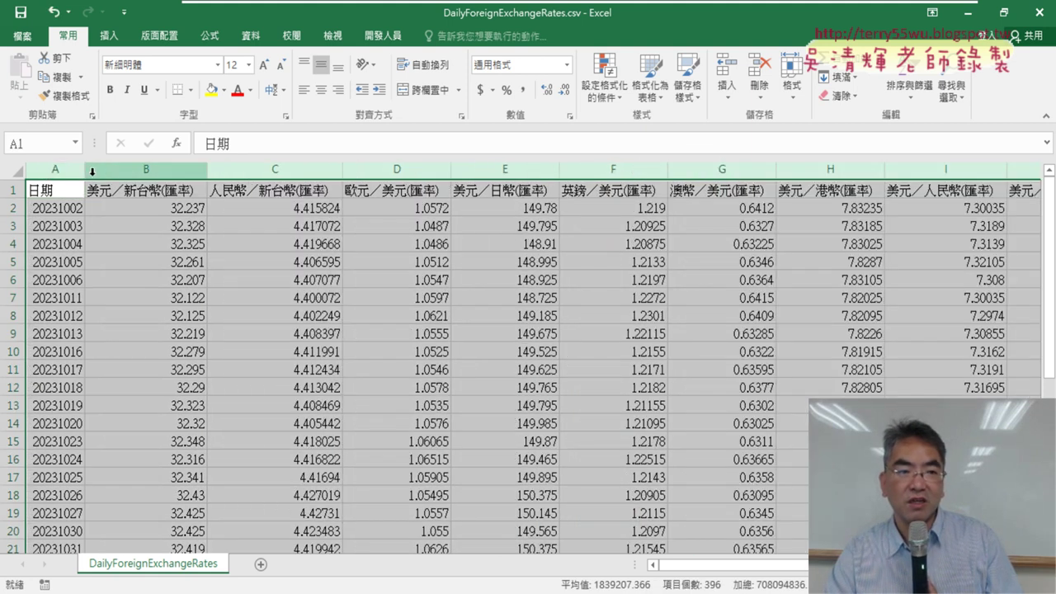
left_click(170, 212)
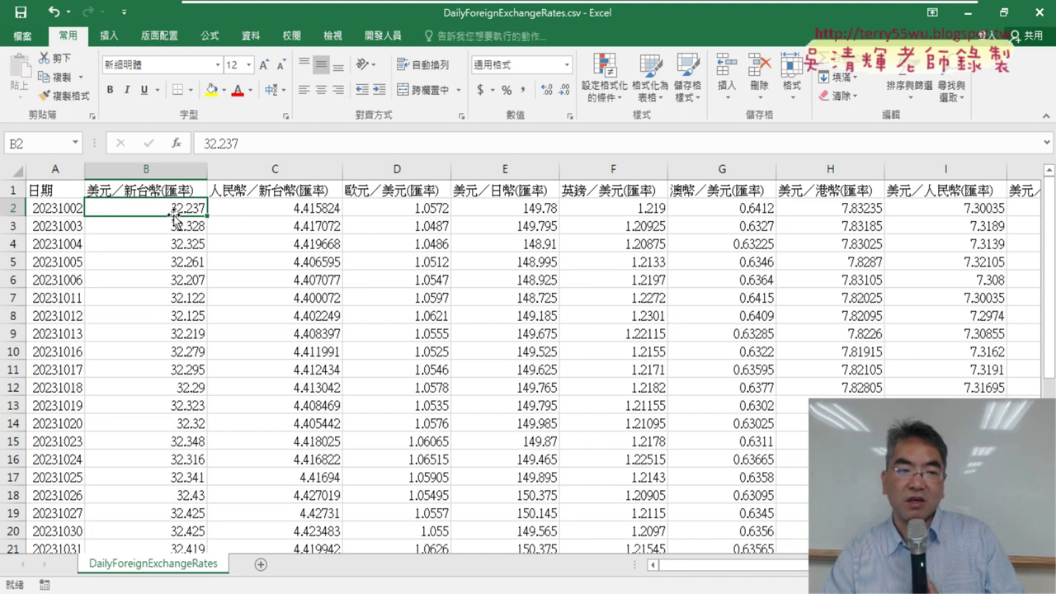
left_click(17, 207)
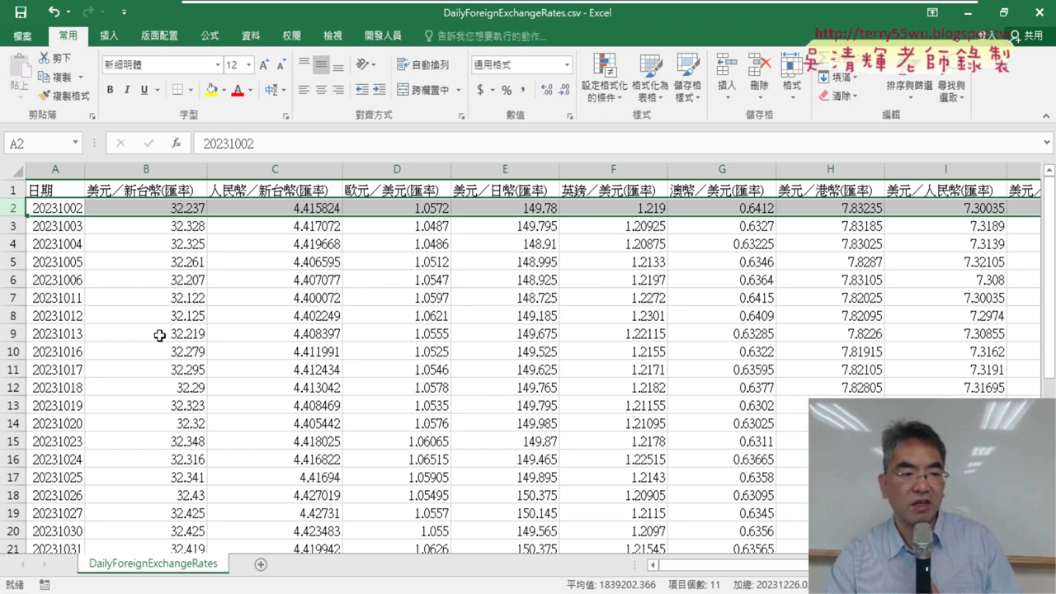
Scroll through the rates, checking B36 for 20231121 and B20 for 20231030
scroll(158, 336, "down", 5)
scroll(158, 336, "down", 3)
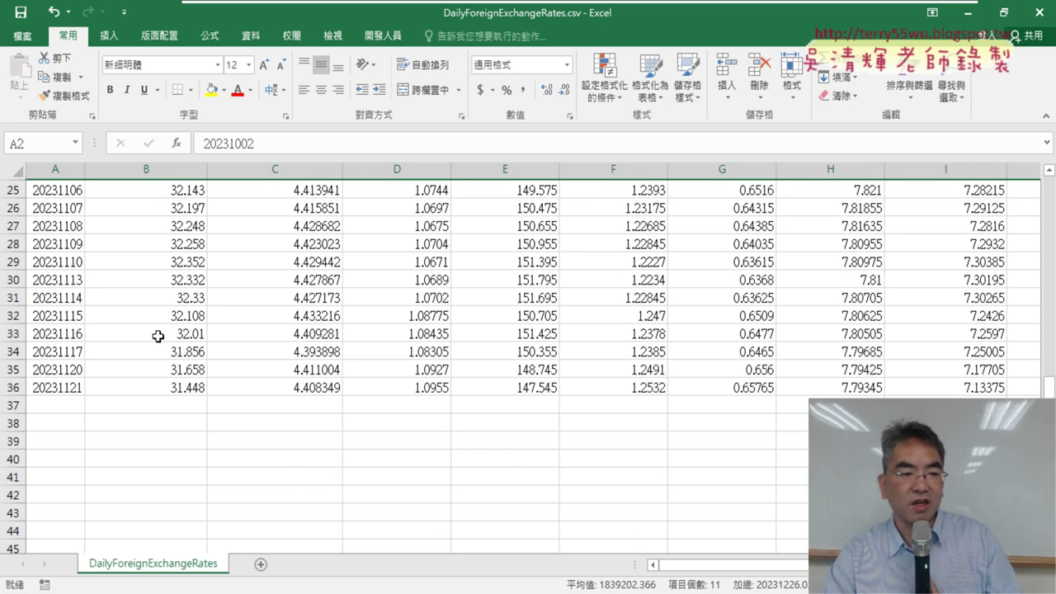
left_click(14, 390)
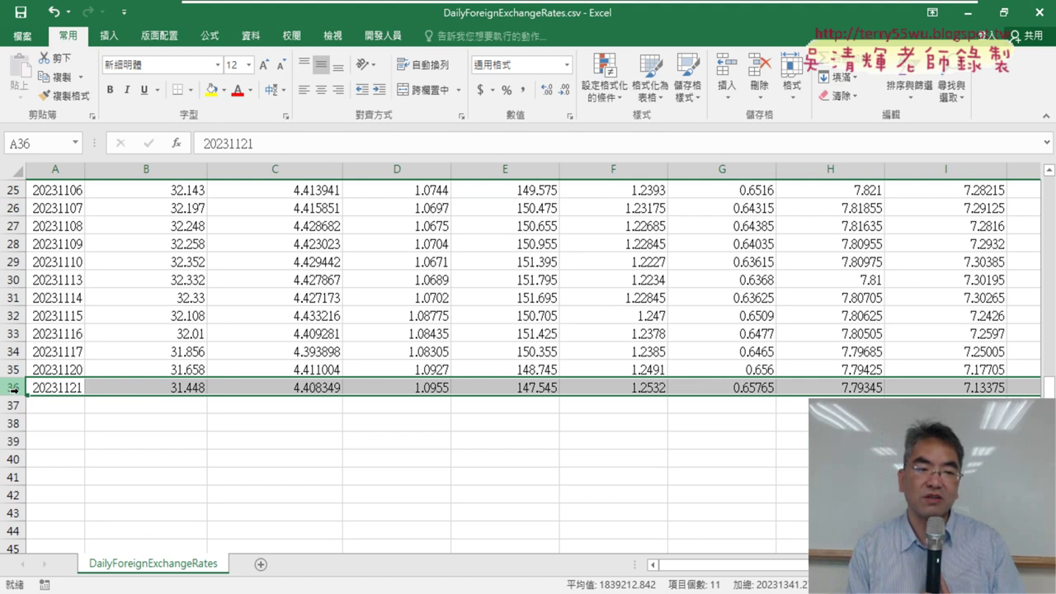
left_click(190, 387)
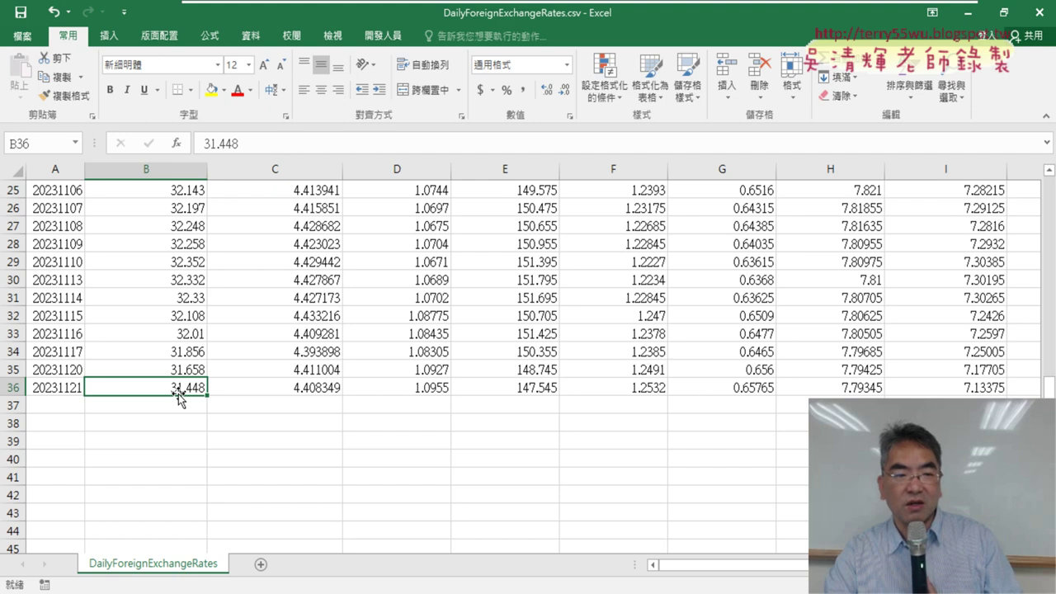
scroll(180, 396, "up", 8)
left_click(183, 214)
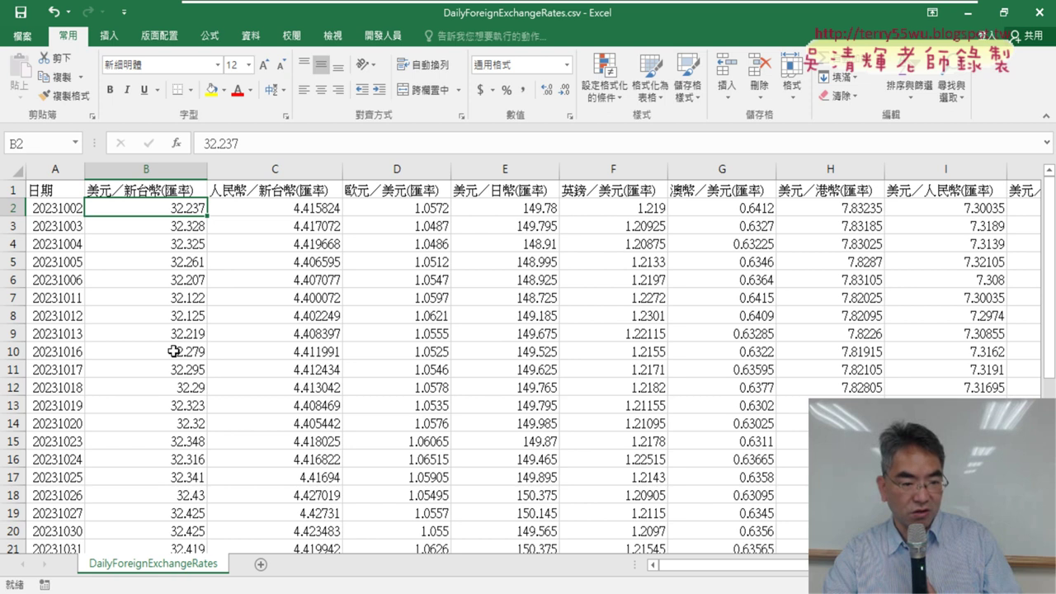
scroll(170, 367, "down", 1)
left_click(184, 479)
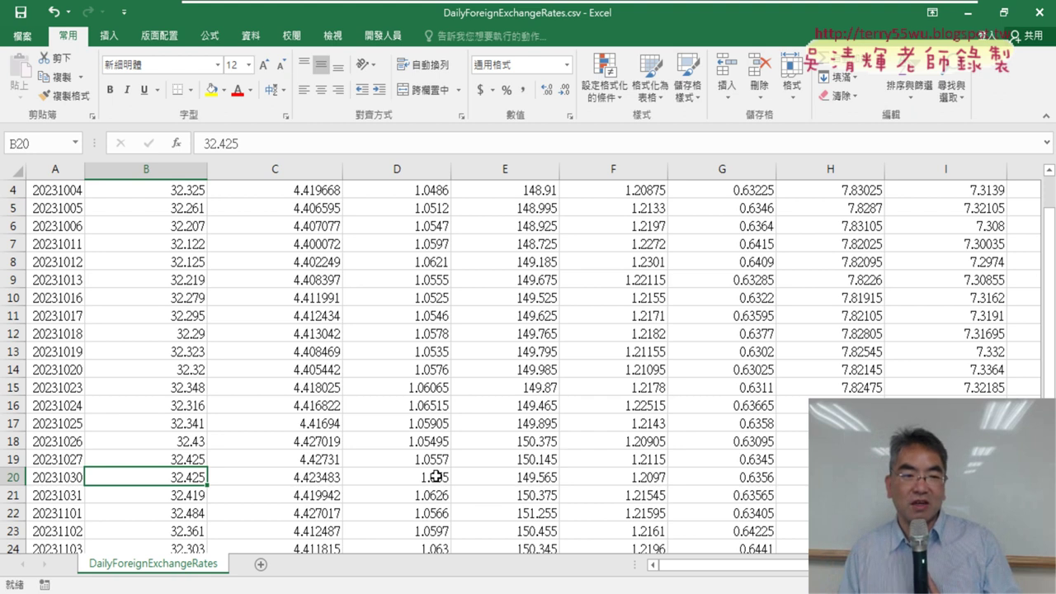
scroll(310, 435, "down", 3)
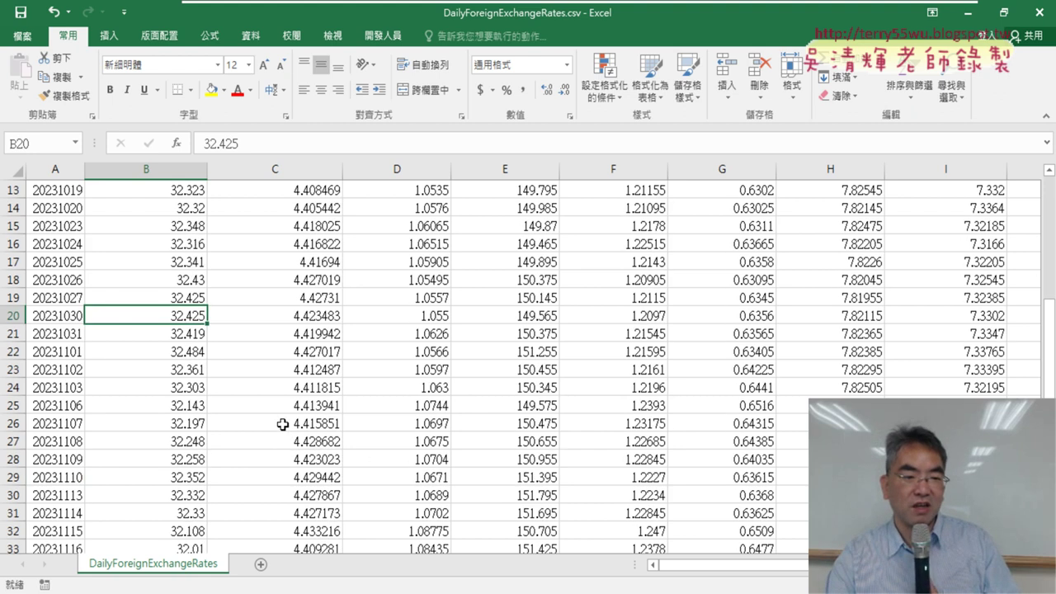
scroll(235, 406, "down", 2)
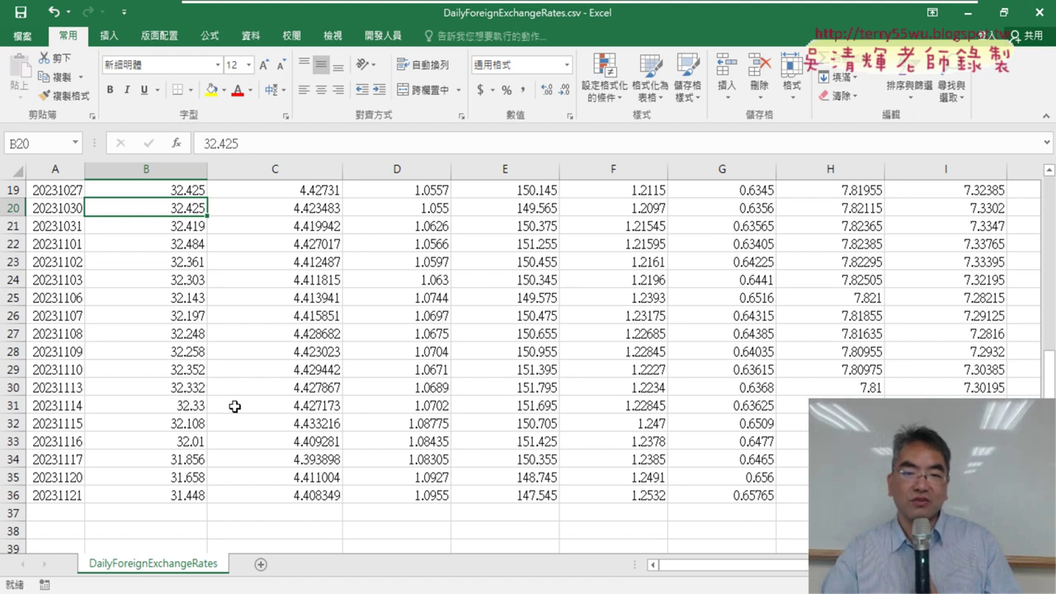
scroll(235, 406, "up", 5)
scroll(236, 406, "up", 1)
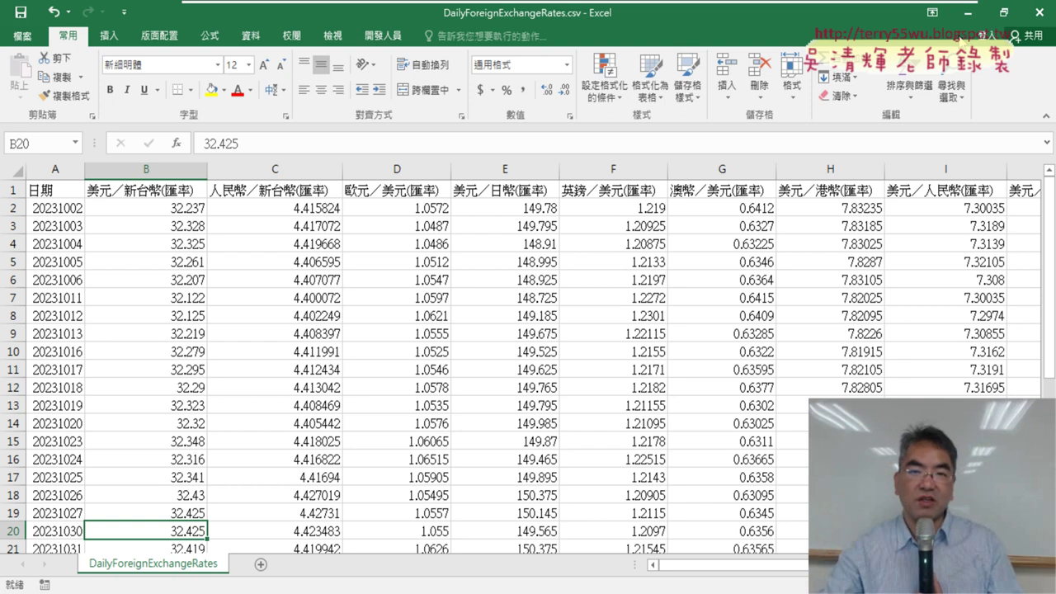
Close the exchange-rate CSV, then show its CSV resource details on the data.gov.tw dataset page
left_click(1038, 11)
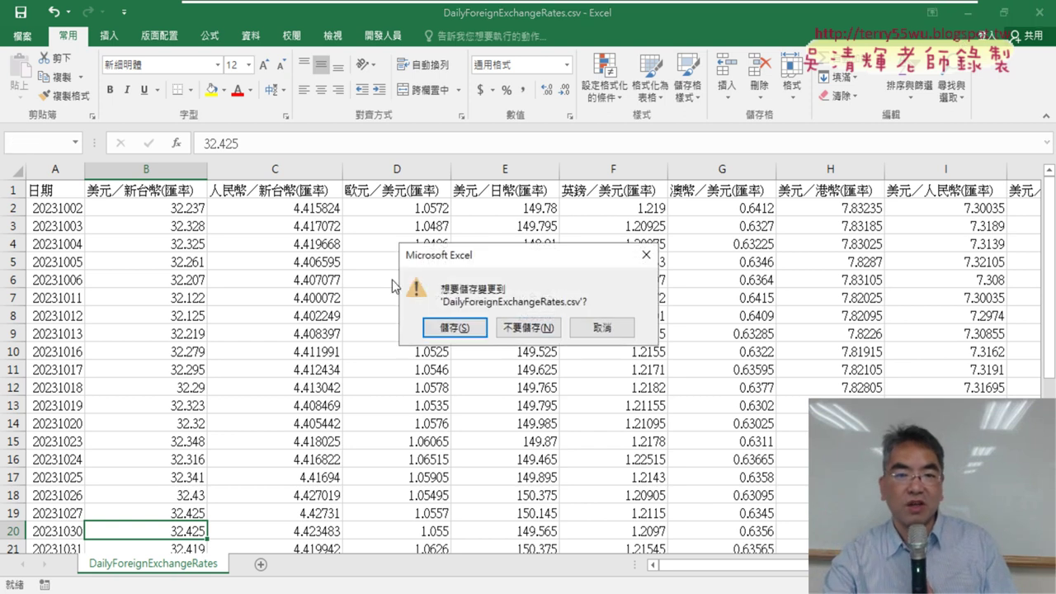
left_click(533, 328)
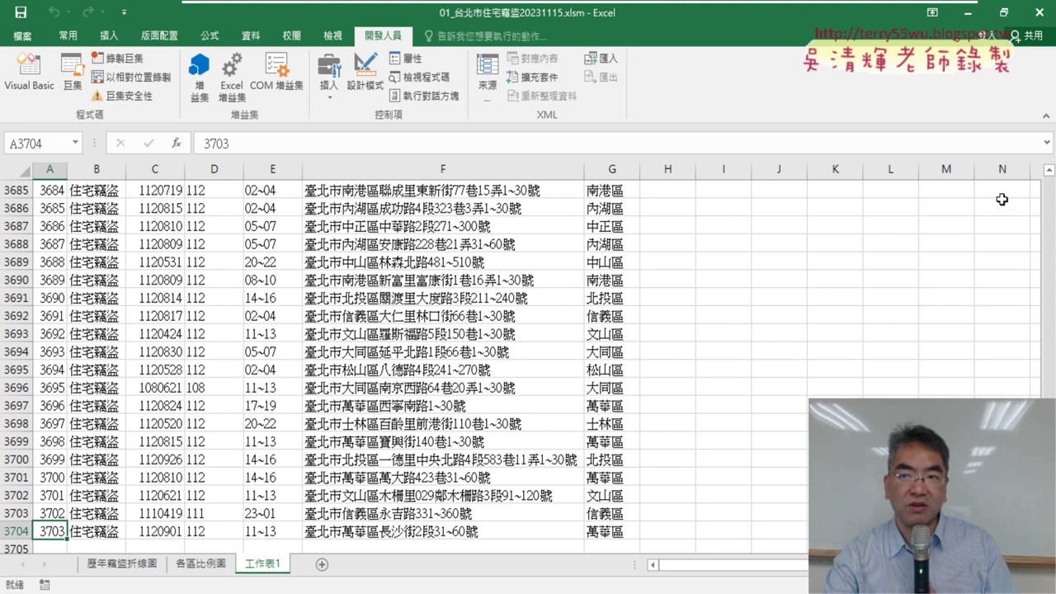
left_click(967, 11)
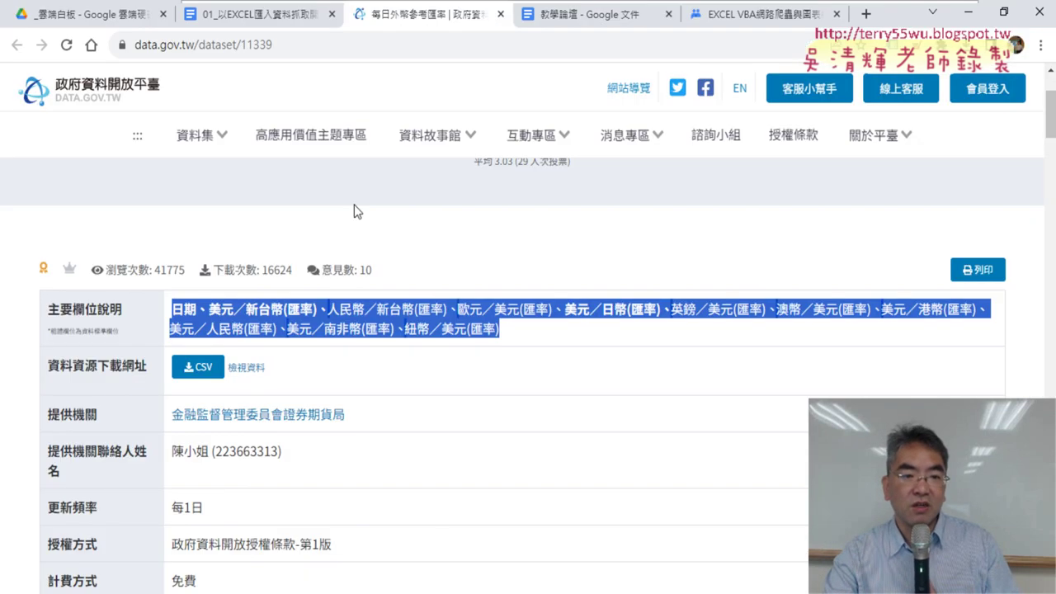
left_click(325, 403)
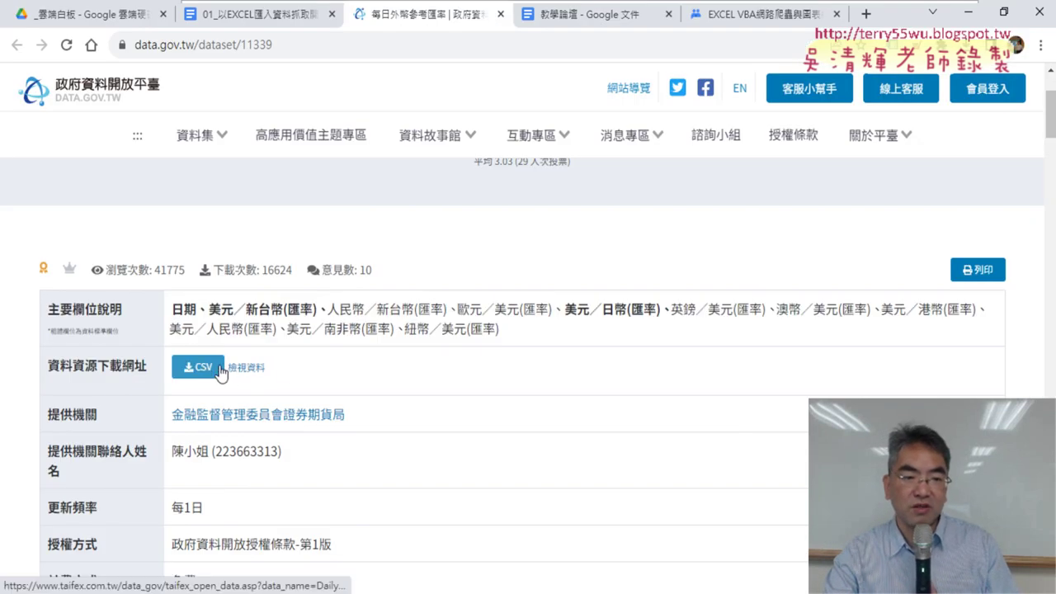
left_click(251, 368)
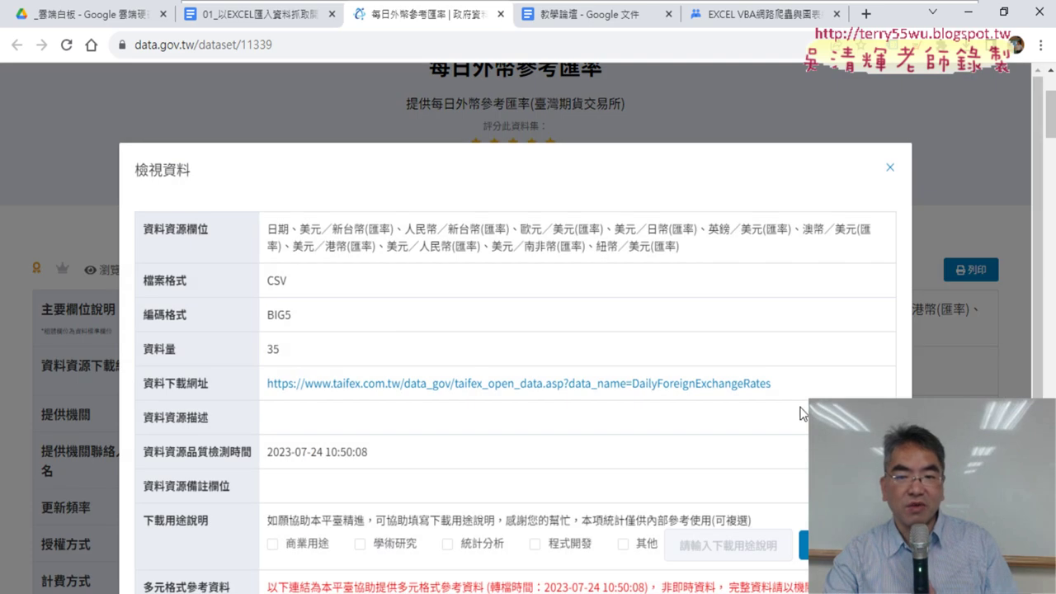
Highlight the CSV download URL and BIG5 encoding in the 檢視資料 panel, then return to Google Docs
left_click_drag(803, 384, 268, 385)
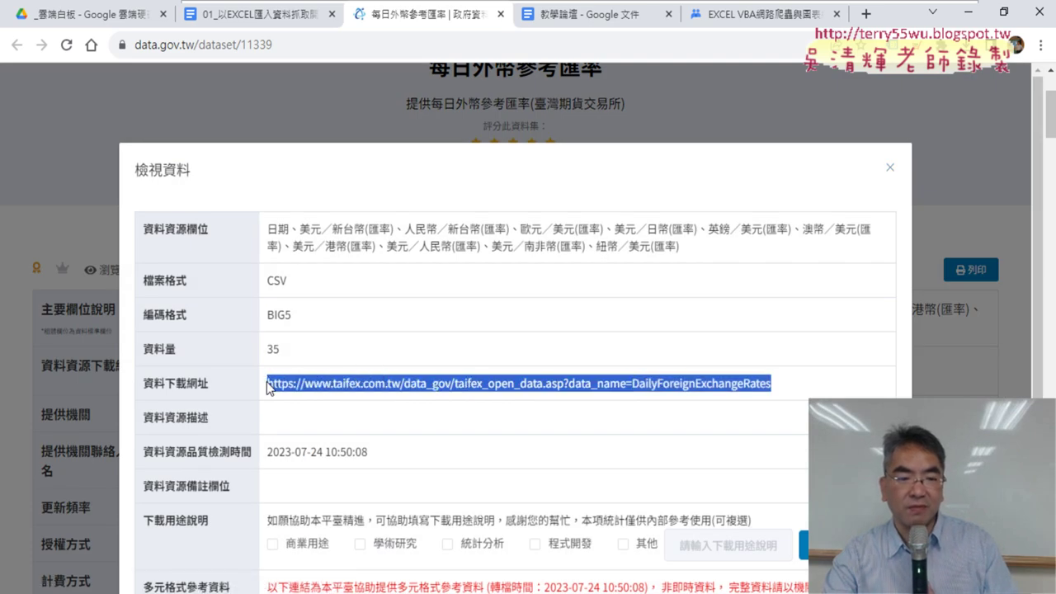
left_click_drag(306, 316, 274, 315)
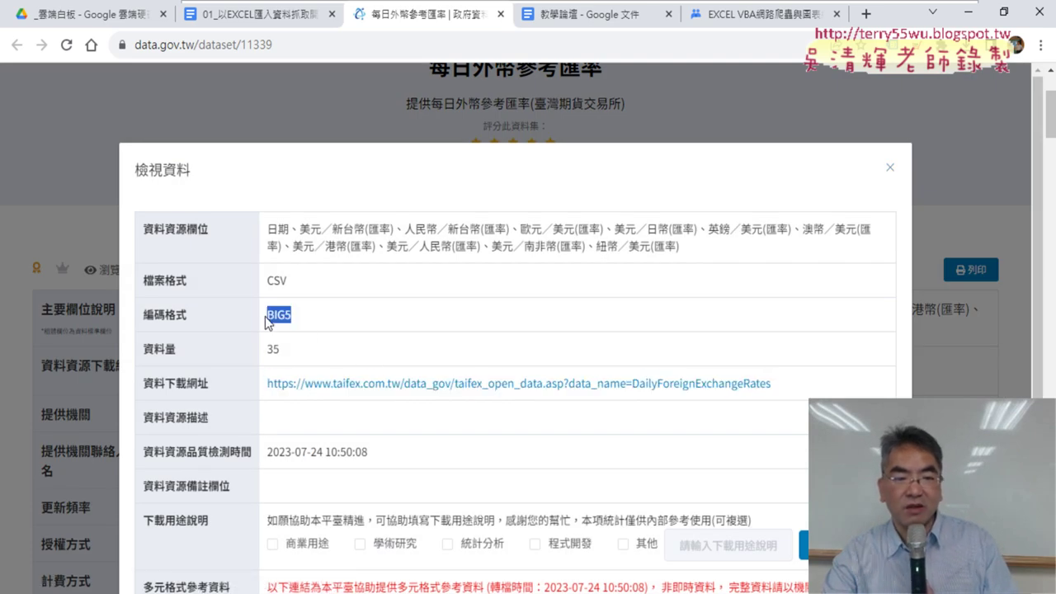
left_click_drag(773, 384, 212, 381)
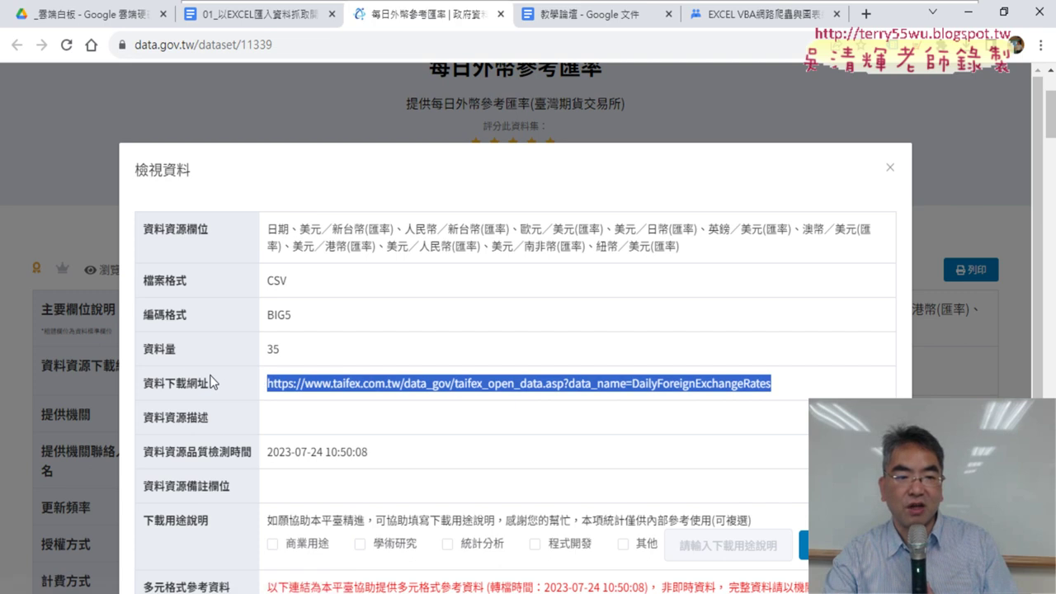
left_click_drag(292, 316, 285, 317)
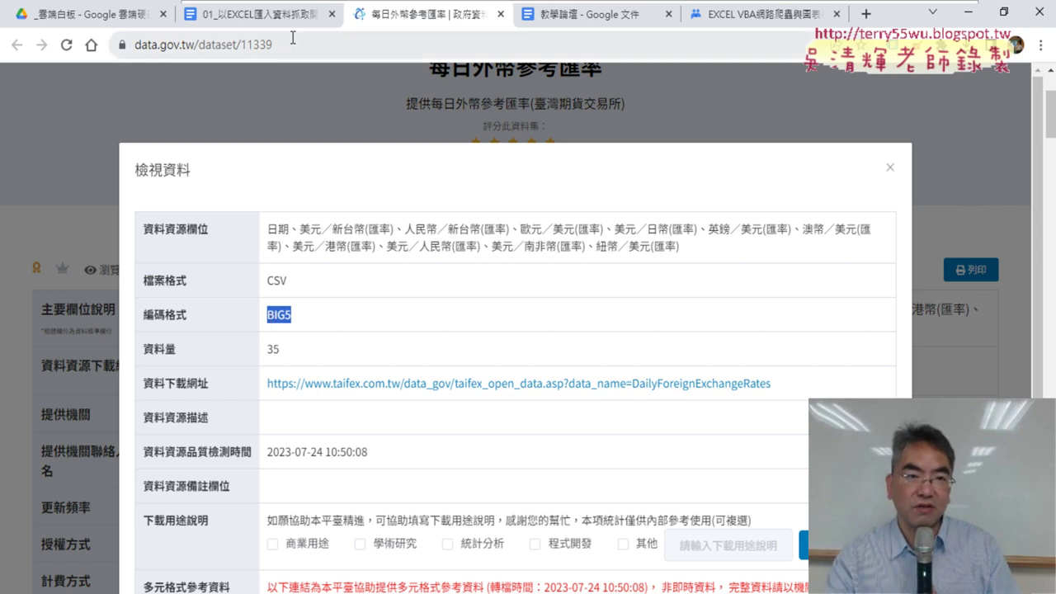
left_click(250, 17)
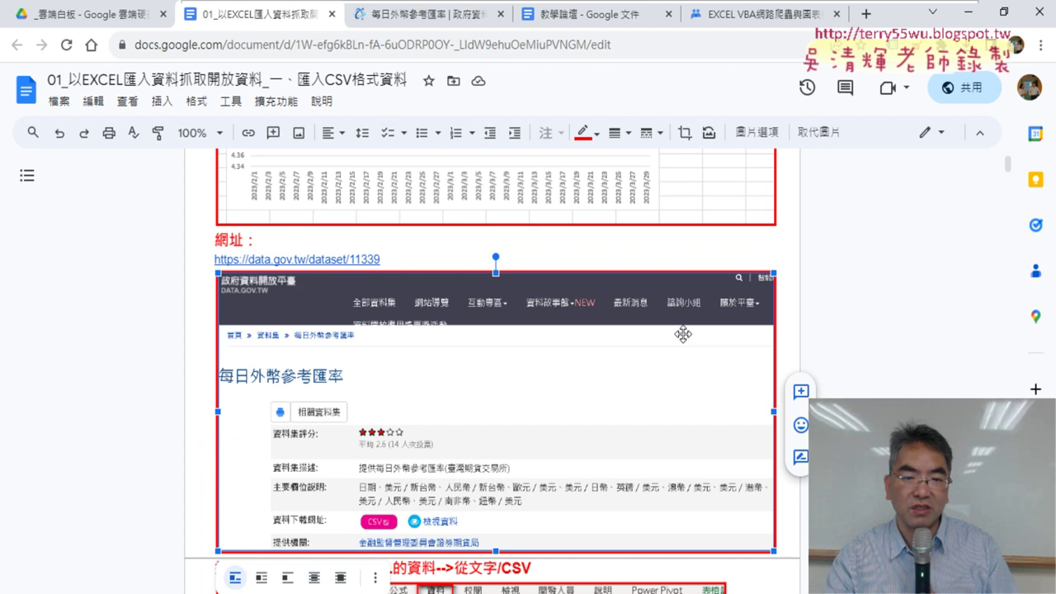
Open the CSV-import lesson document from the Drive folder and scroll to the 範本如下 section
left_click(91, 14)
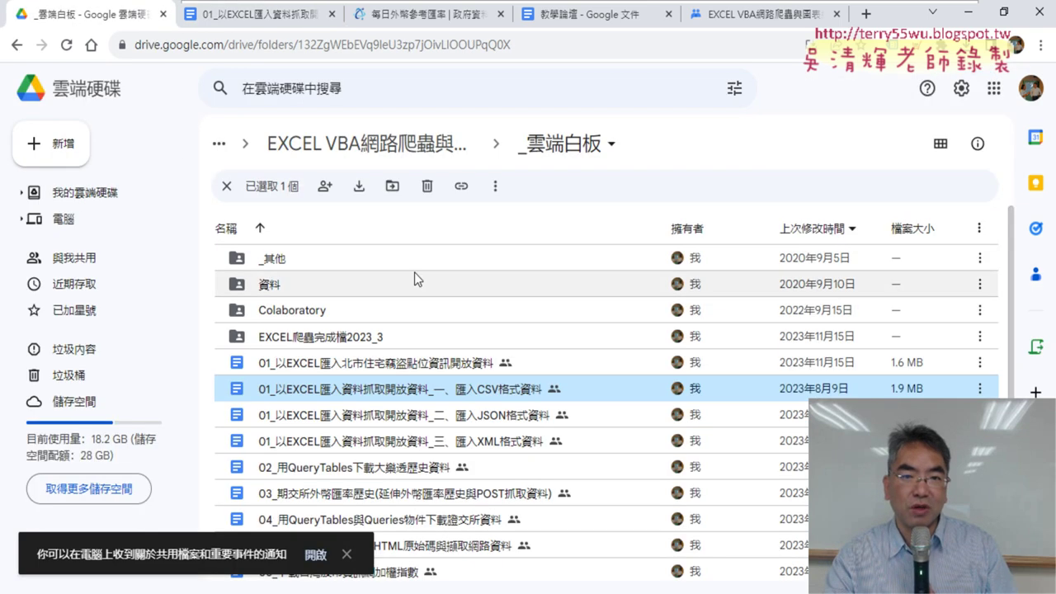
scroll(392, 372, "down", 1)
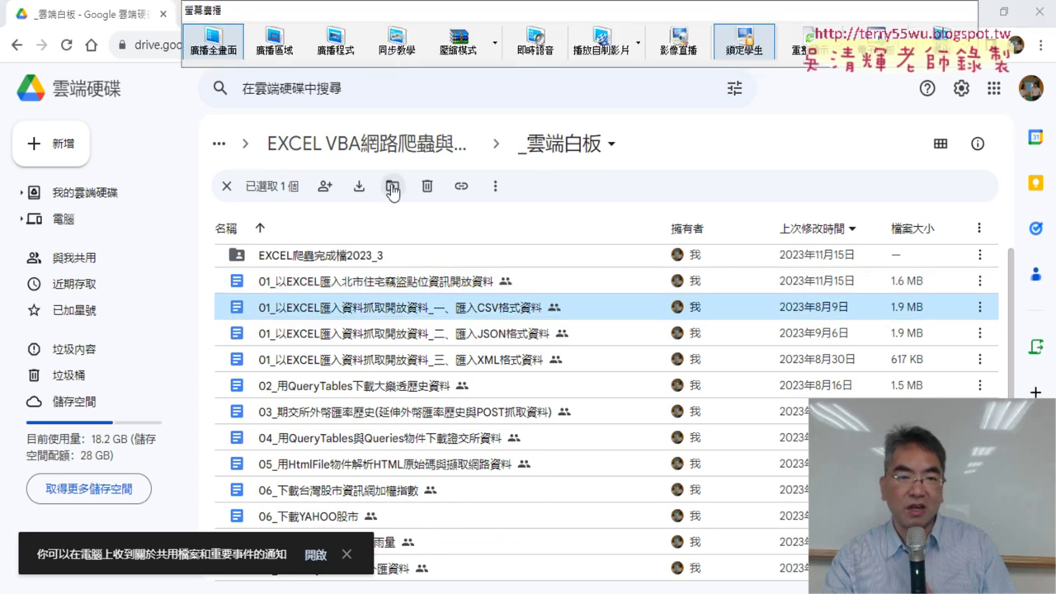
left_click(239, 14)
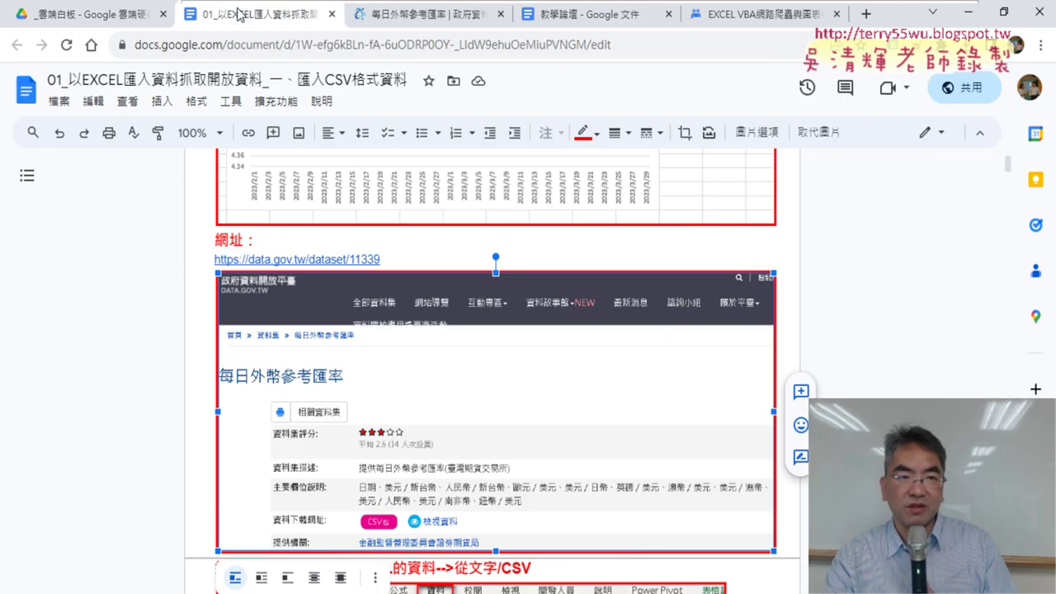
scroll(375, 326, "down", 4)
scroll(376, 326, "down", 3)
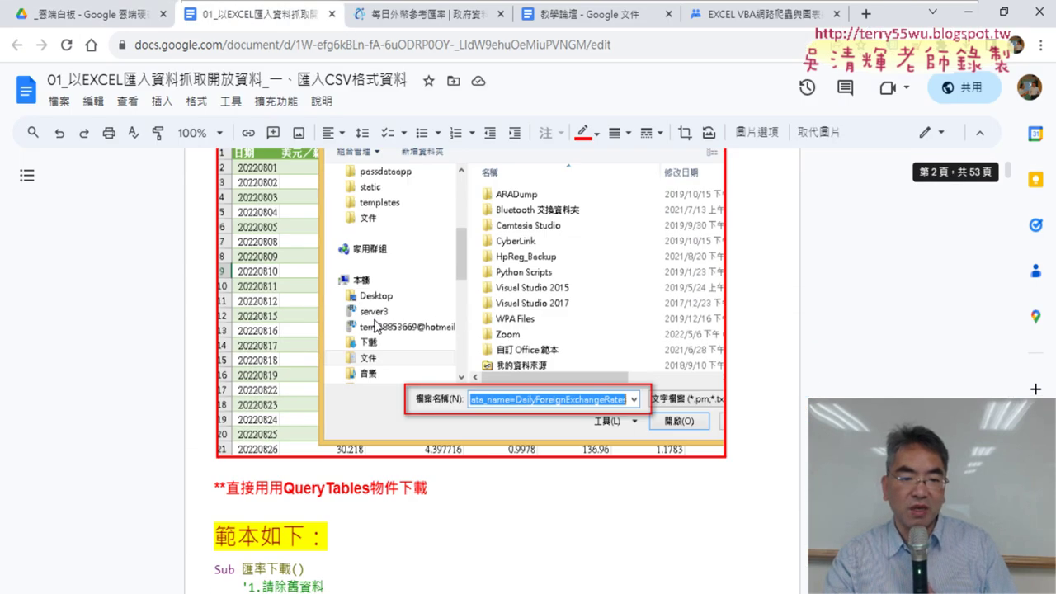
scroll(375, 326, "down", 3)
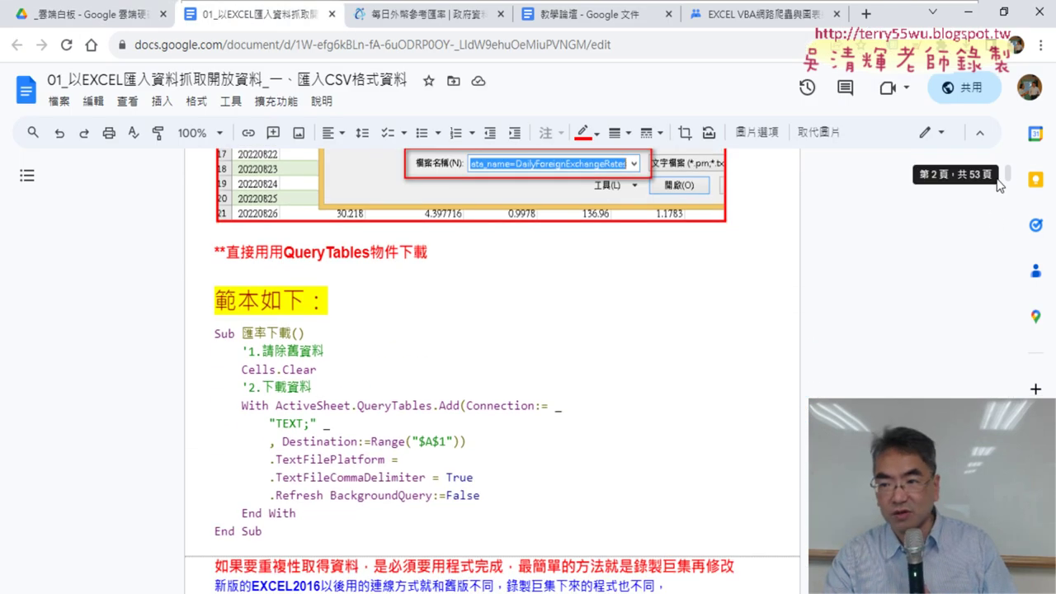
Select and copy the full 匯率下載 VBA code sample, highlighting its TextFilePlatform setting
left_click_drag(210, 291, 352, 297)
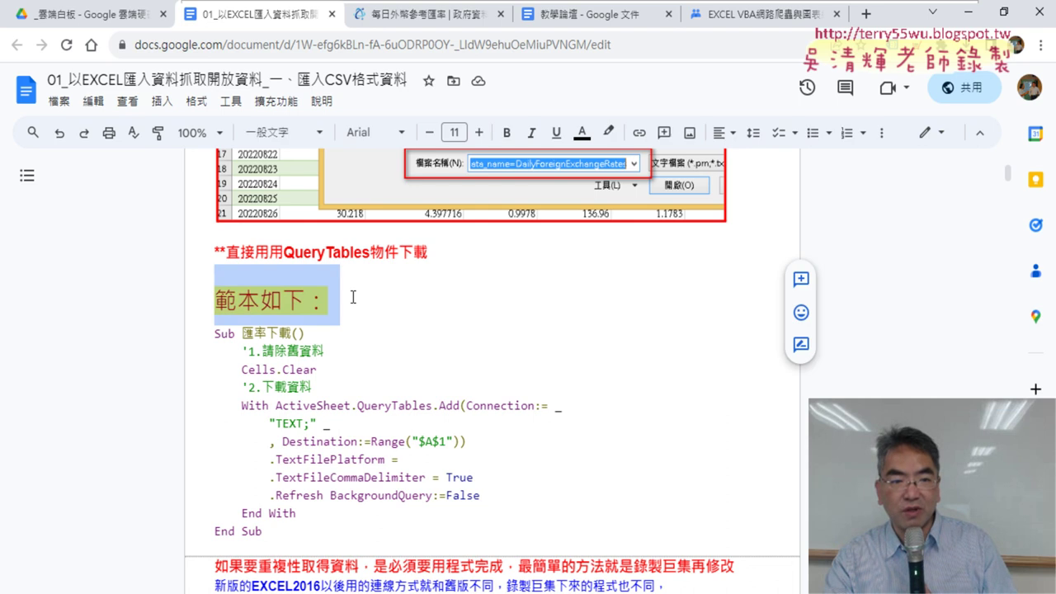
left_click_drag(281, 532, 220, 334)
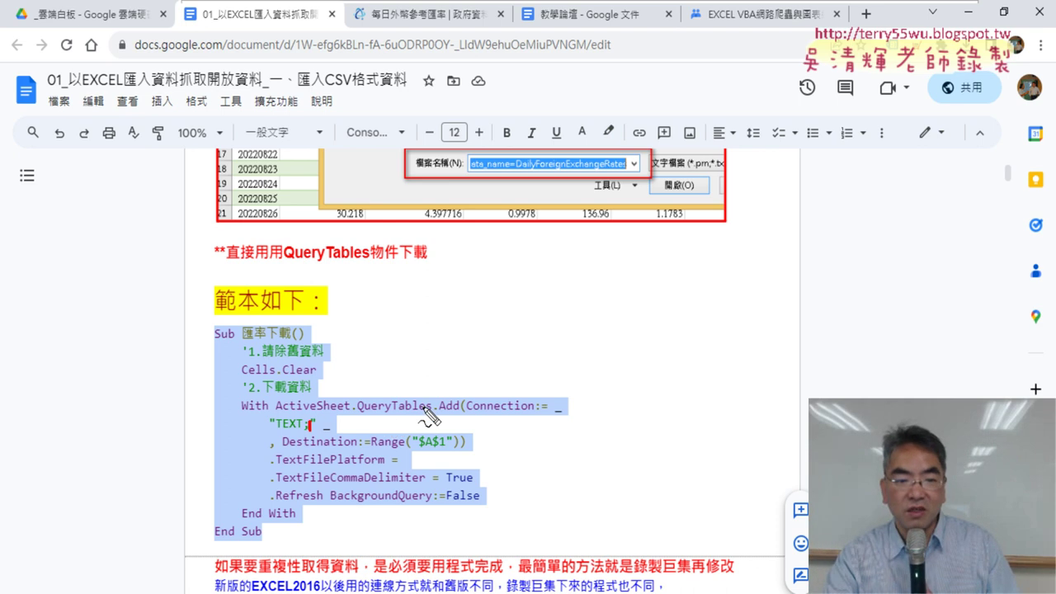
left_click_drag(329, 469, 385, 468)
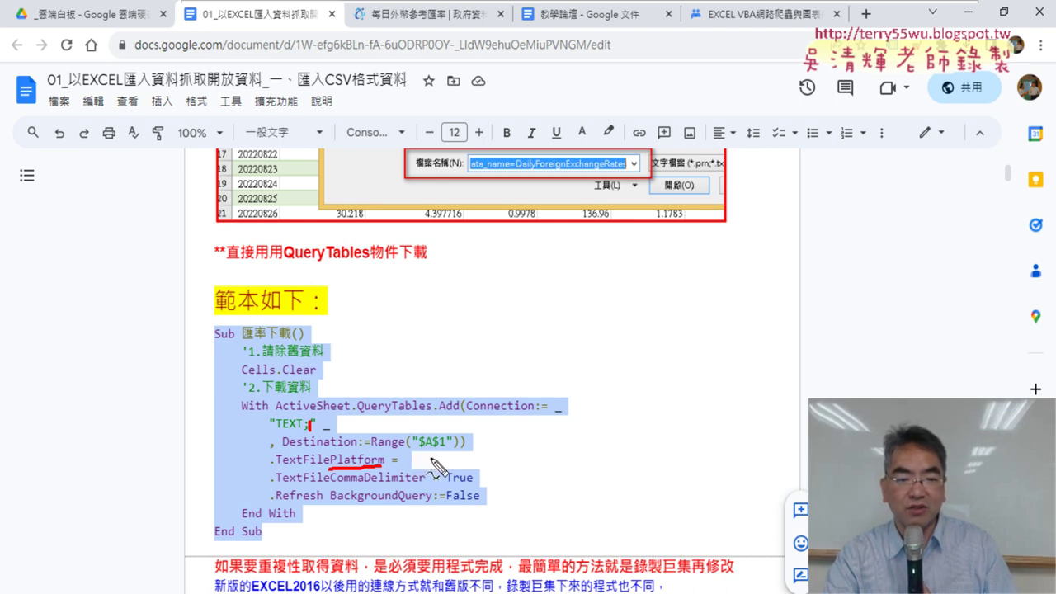
mouse_move(424, 453)
left_mouse_down()
mouse_move(408, 456)
mouse_move(427, 466)
left_mouse_up()
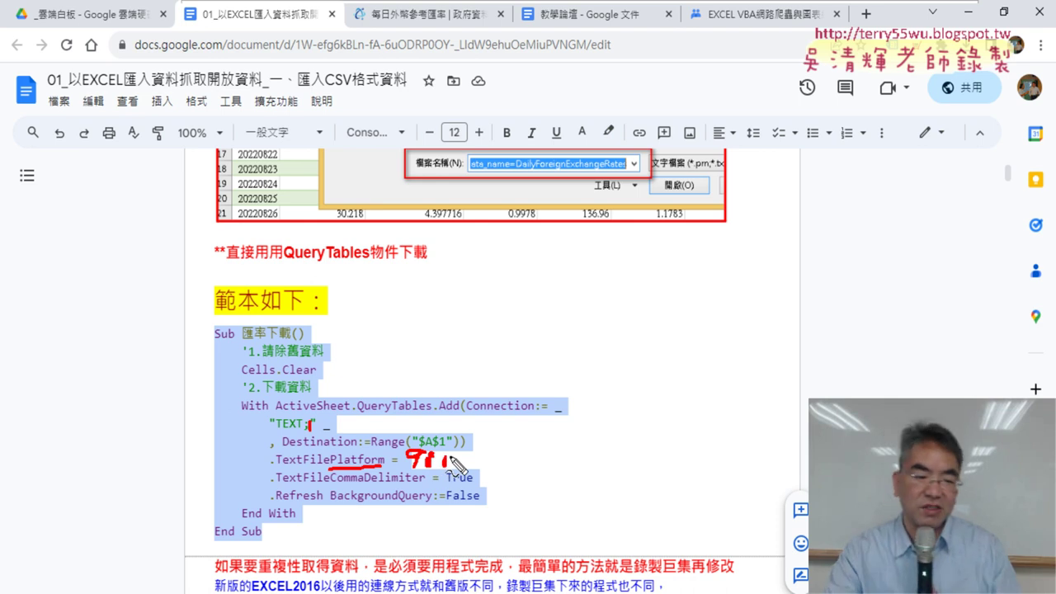
key("Escape")
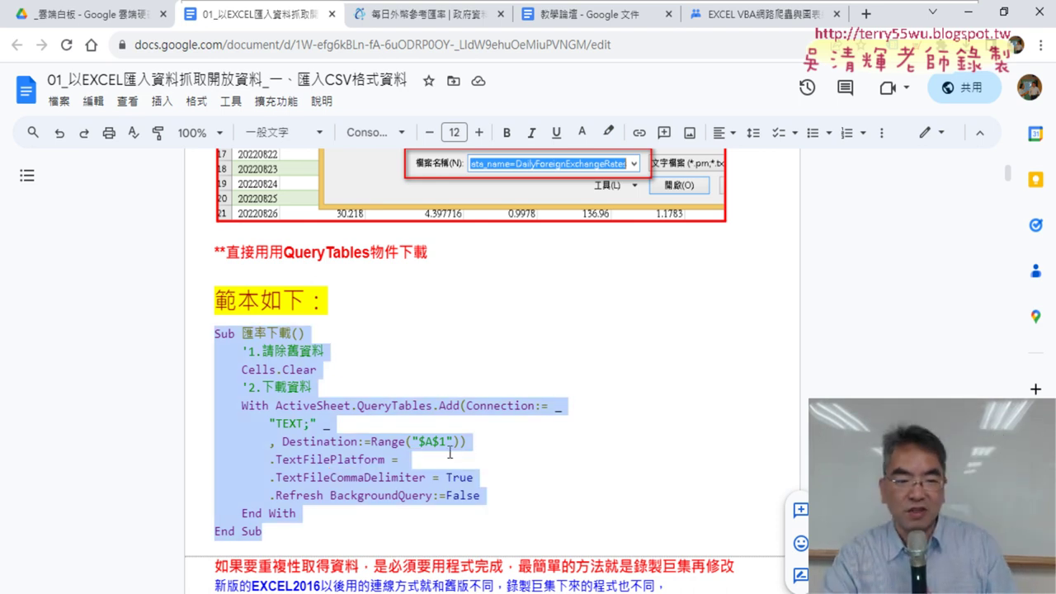
left_click(450, 455)
left_click_drag(279, 529, 214, 331)
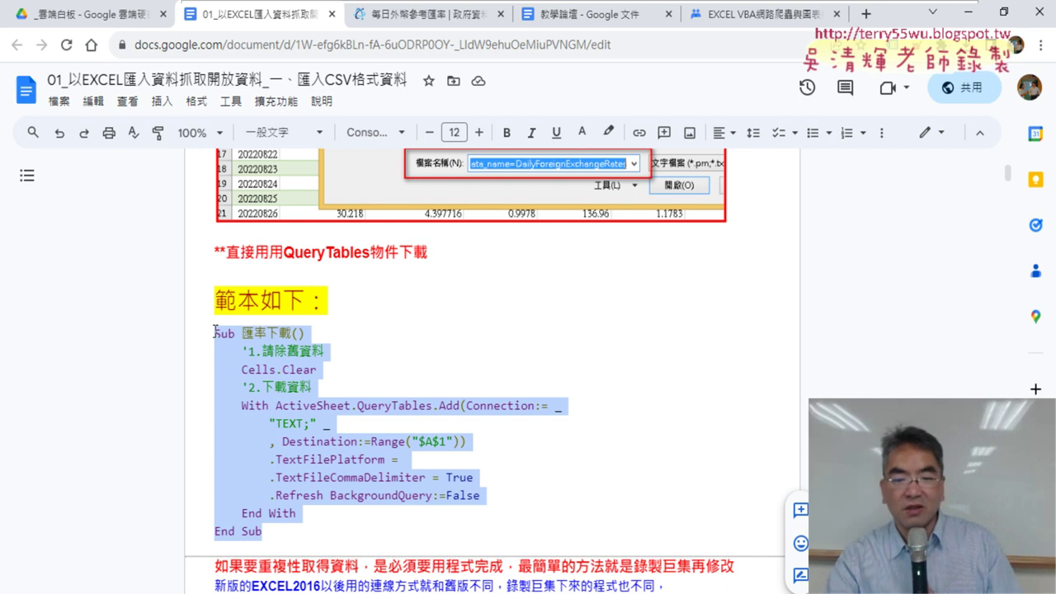
key("alt+Tab")
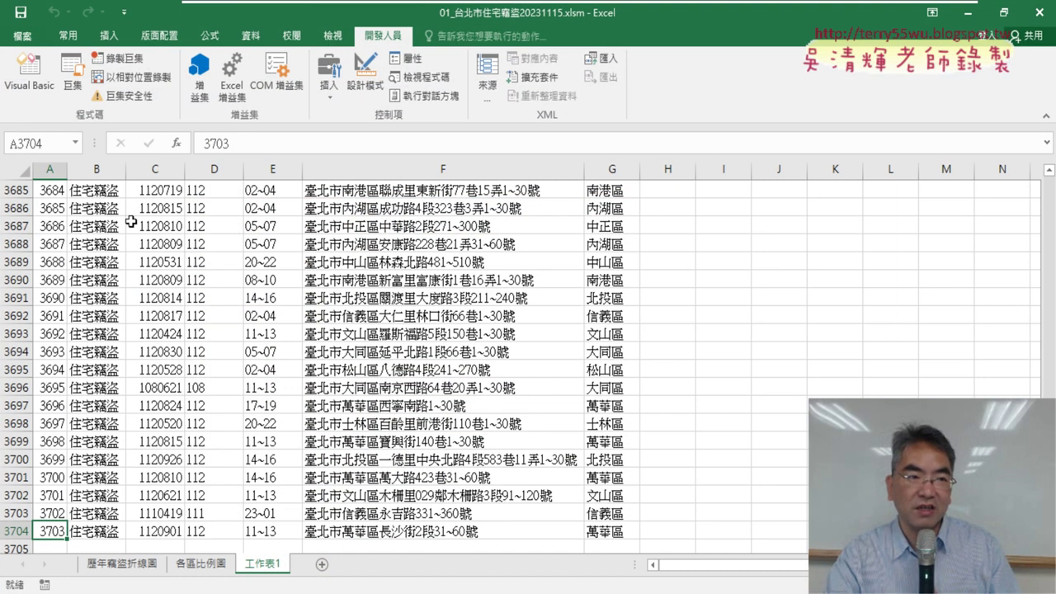
Create a new blank workbook from File > New
left_click(22, 37)
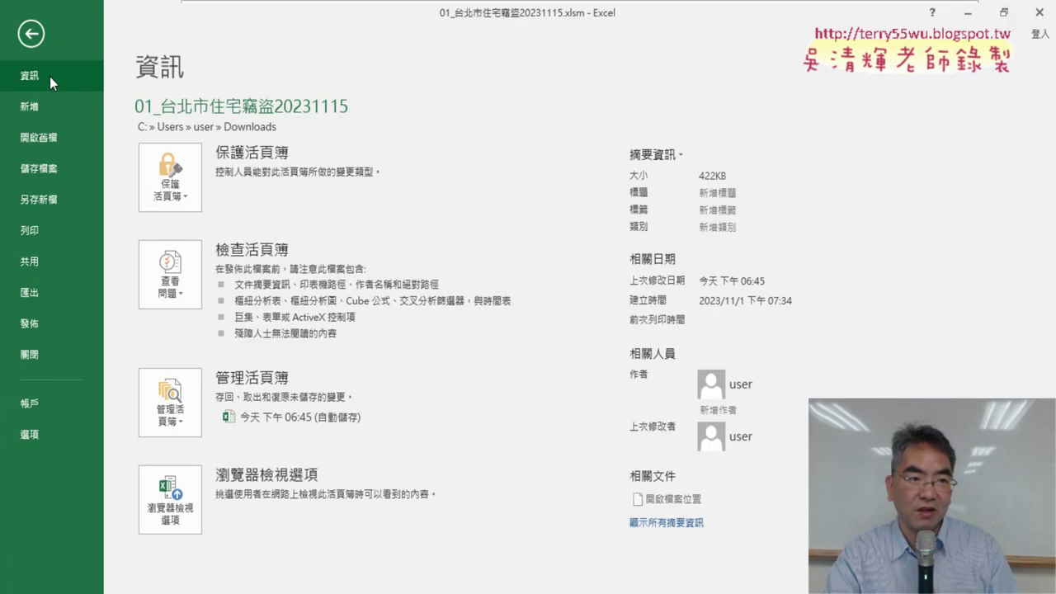
left_click(39, 115)
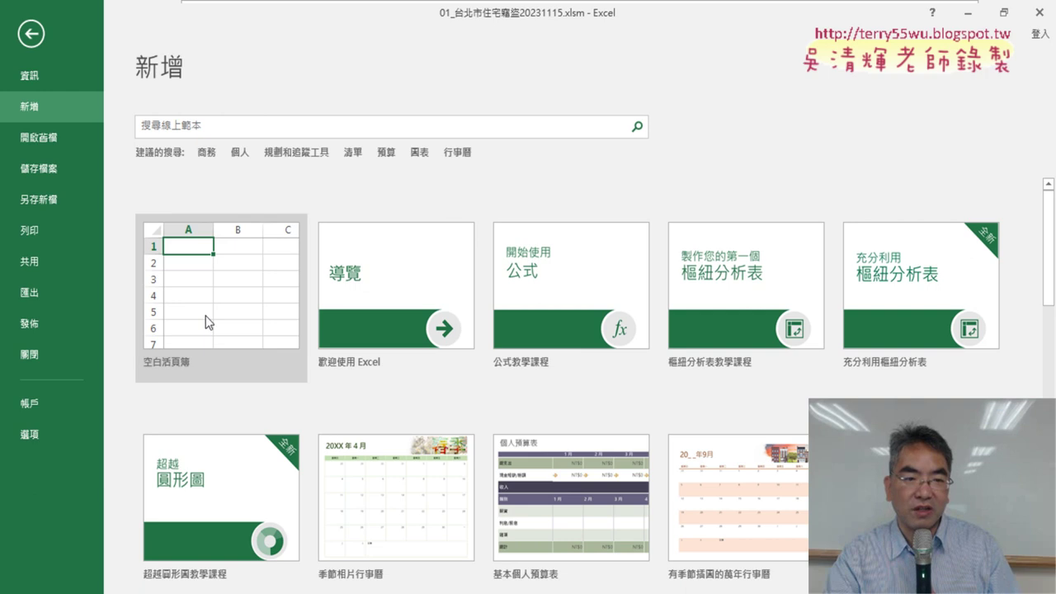
left_click(206, 319)
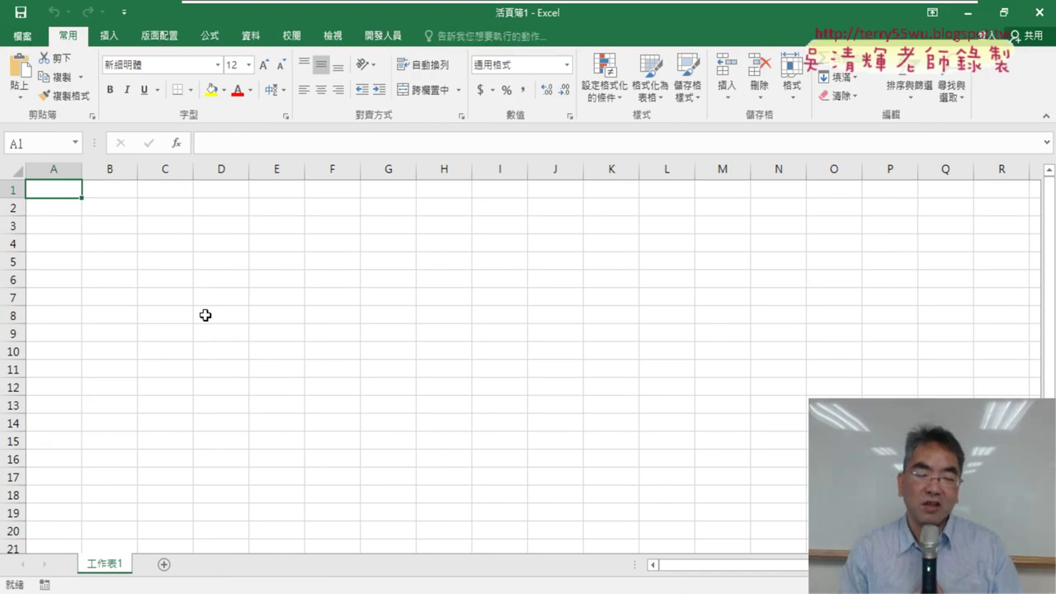
Close the burglary workbook without saving and open the blank workbook's VBA editor
left_click(388, 37)
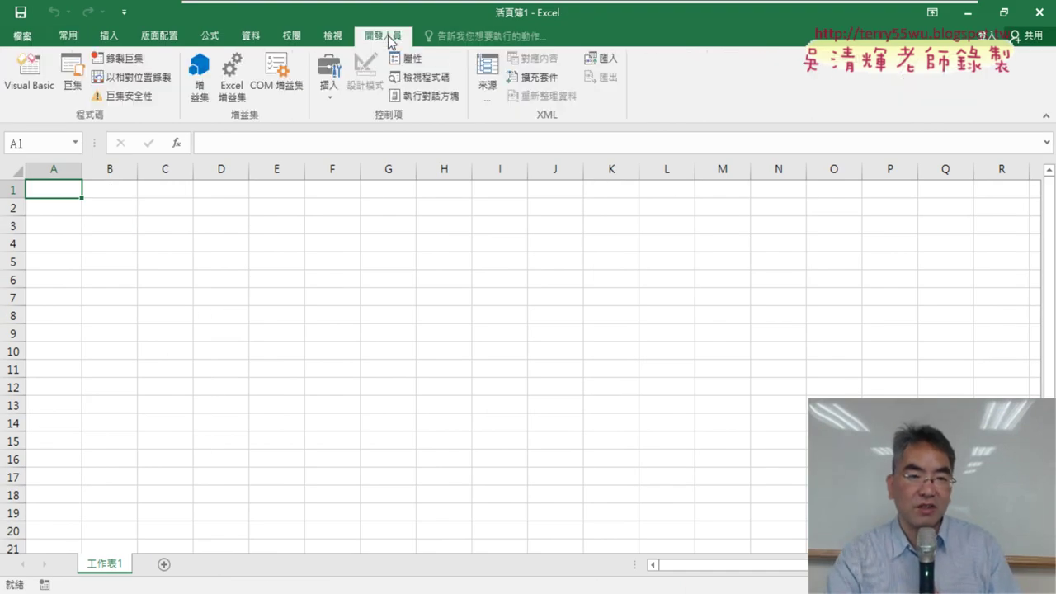
left_click(31, 79)
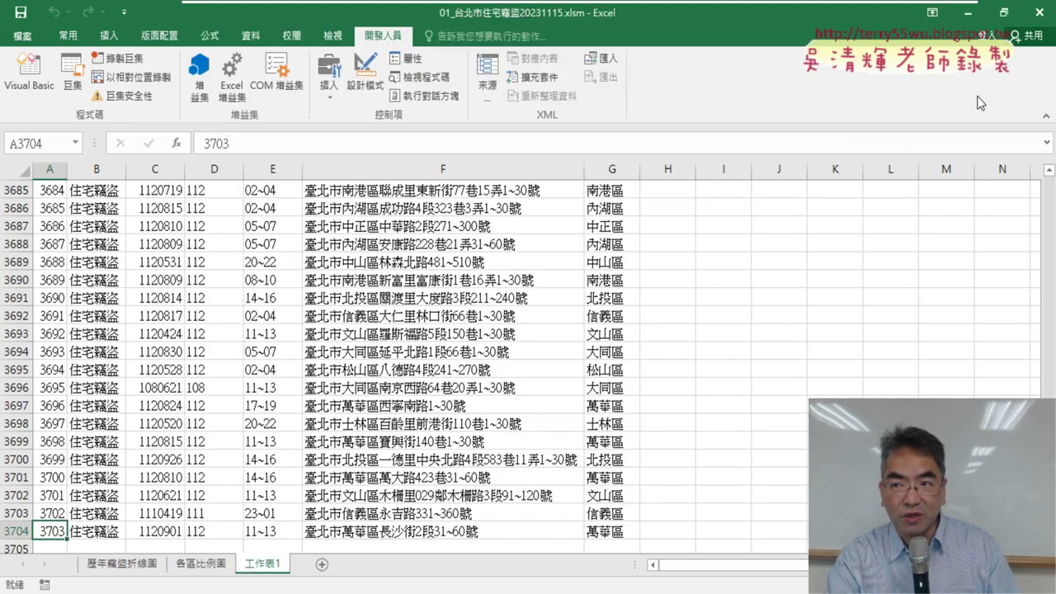
left_click(1031, 18)
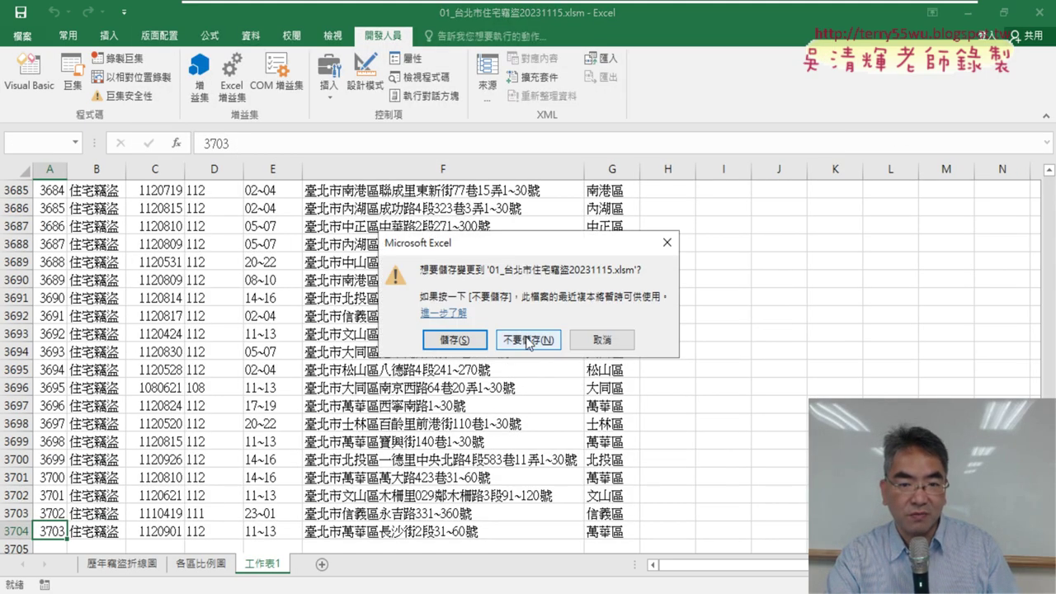
left_click(583, 336)
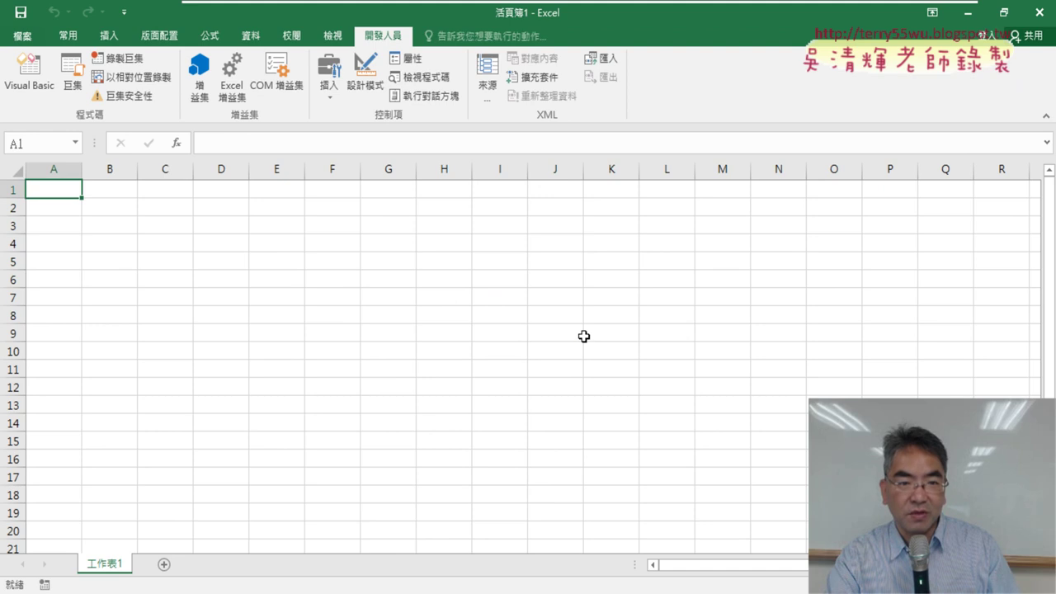
left_click(29, 73)
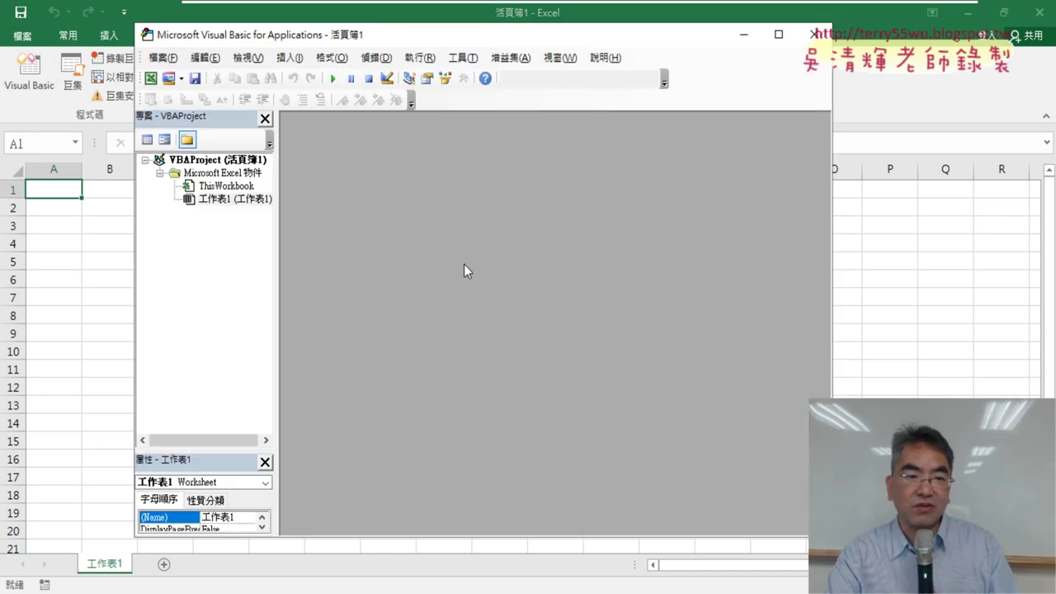
Insert a new module under 工作表1 and paste the 匯率下載 macro into it
right_click(219, 202)
mouse_move(280, 269)
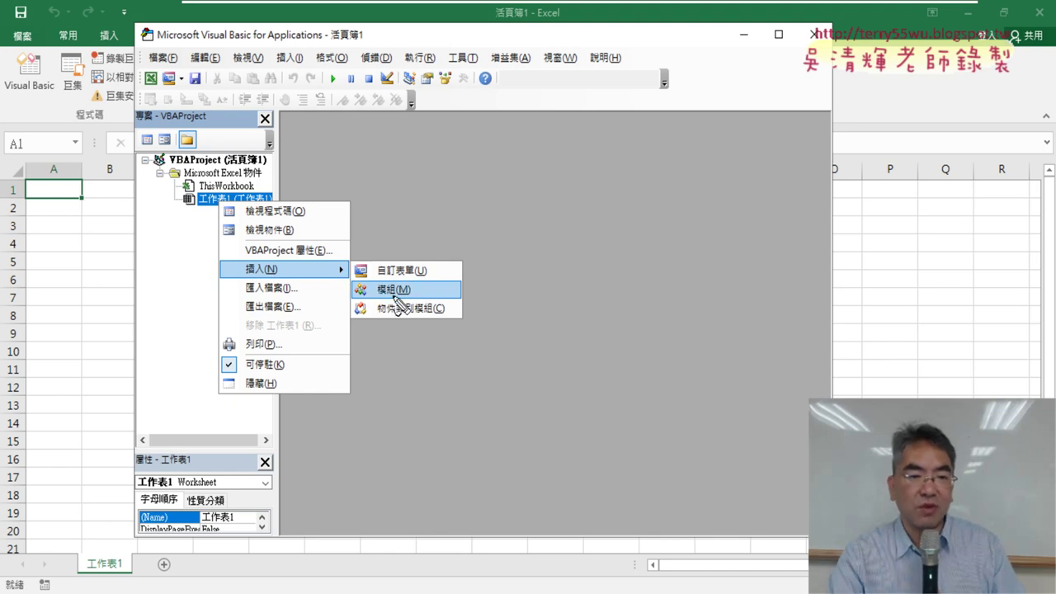
left_click_drag(405, 285, 401, 313)
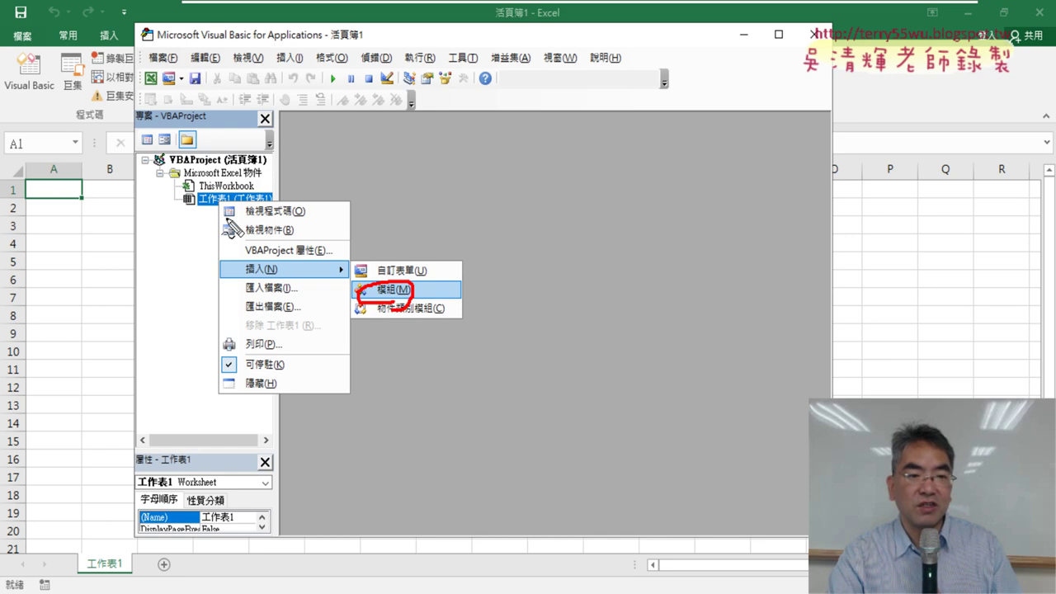
left_click_drag(279, 285, 273, 263)
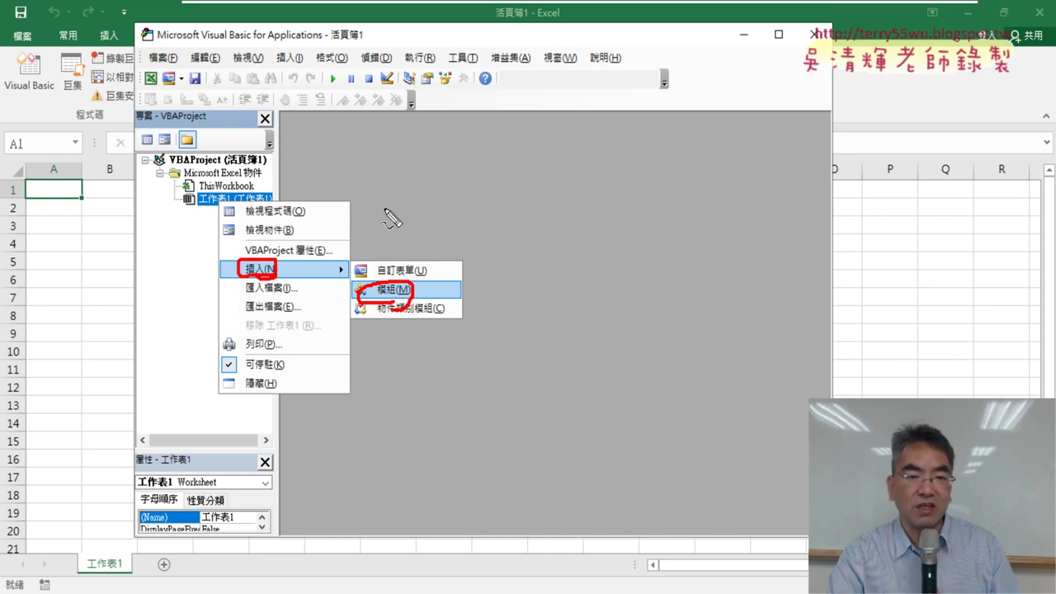
mouse_move(385, 208)
left_mouse_down()
mouse_move(388, 285)
mouse_move(402, 264)
left_mouse_up()
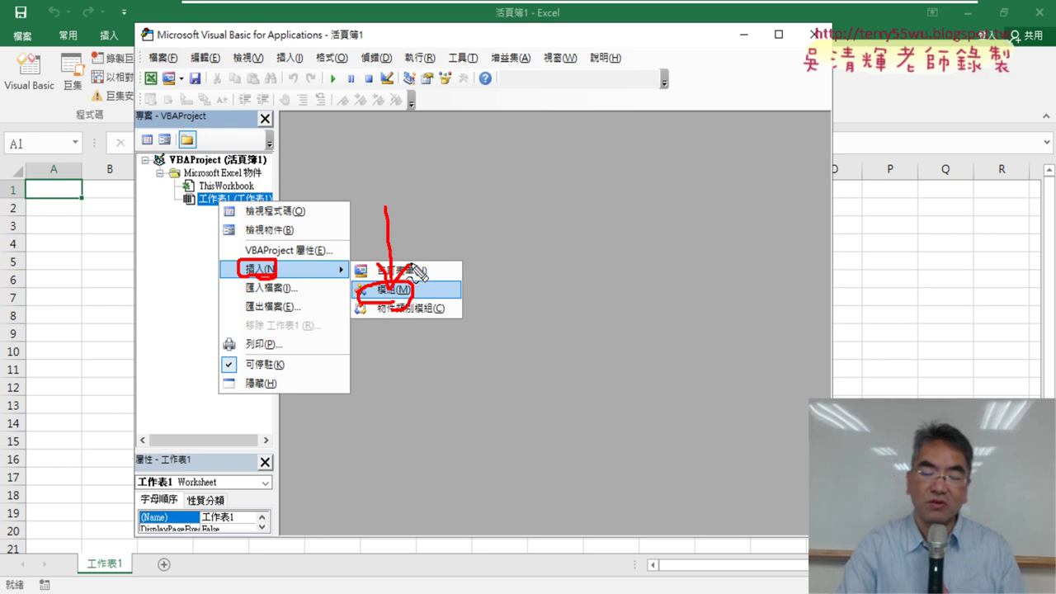
key("Escape")
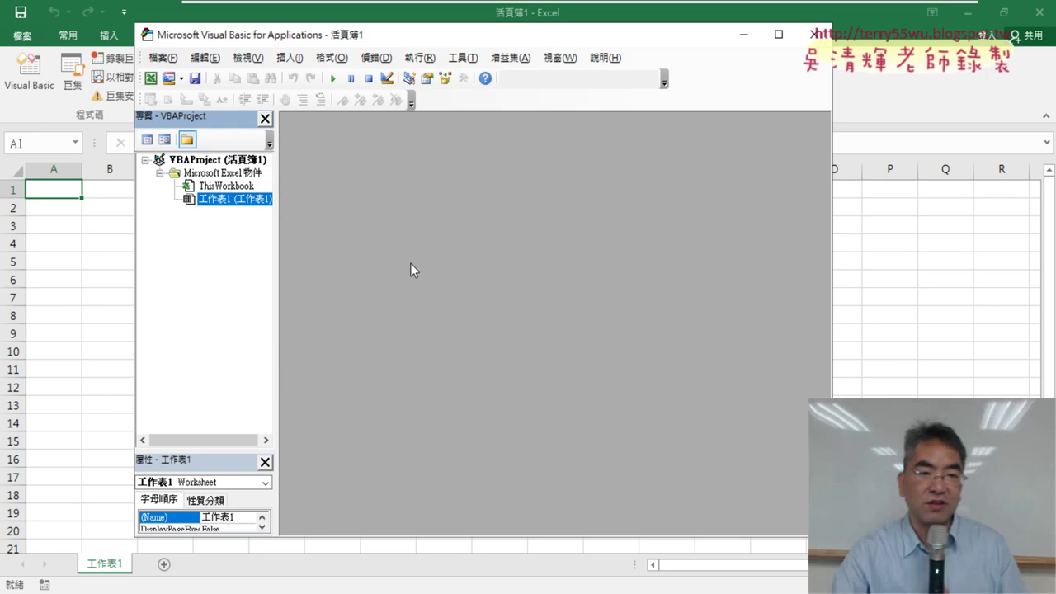
right_click(209, 198)
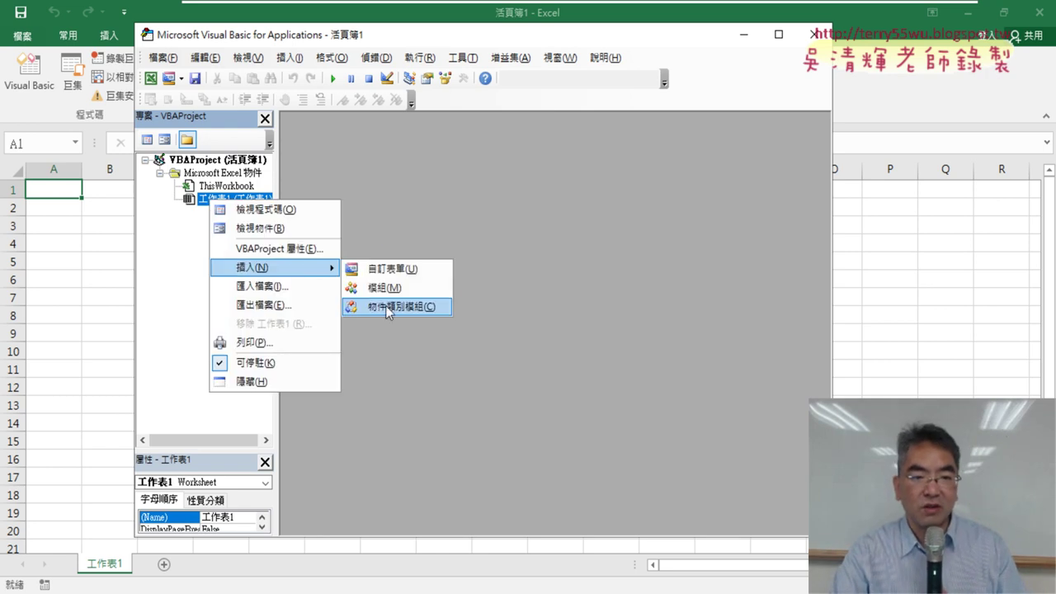
left_click(384, 288)
right_click(365, 207)
left_click(403, 252)
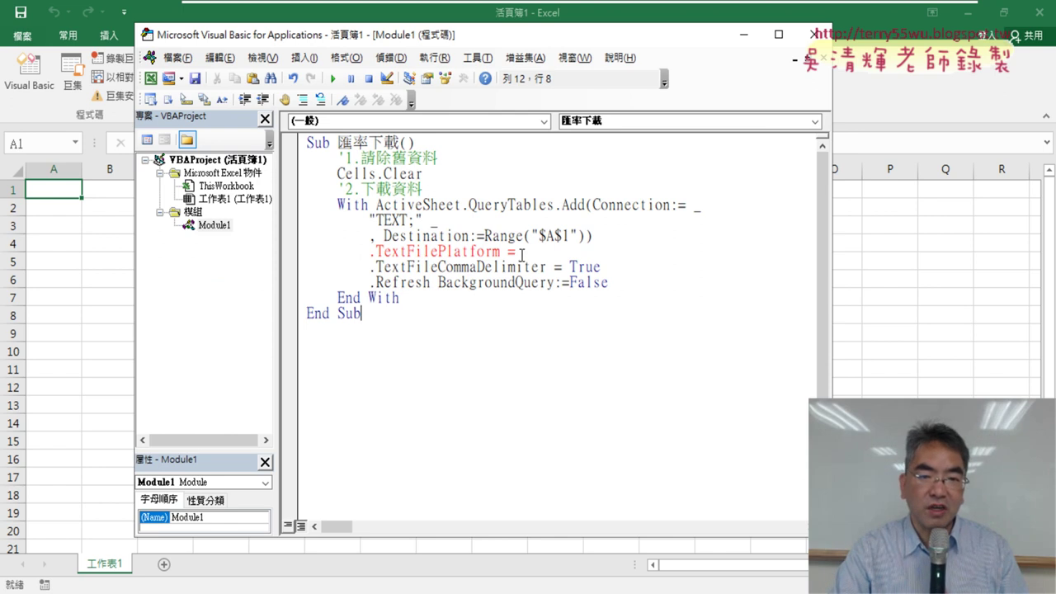
Set the macro's TextFilePlatform value to 950
left_click(565, 250)
type("9")
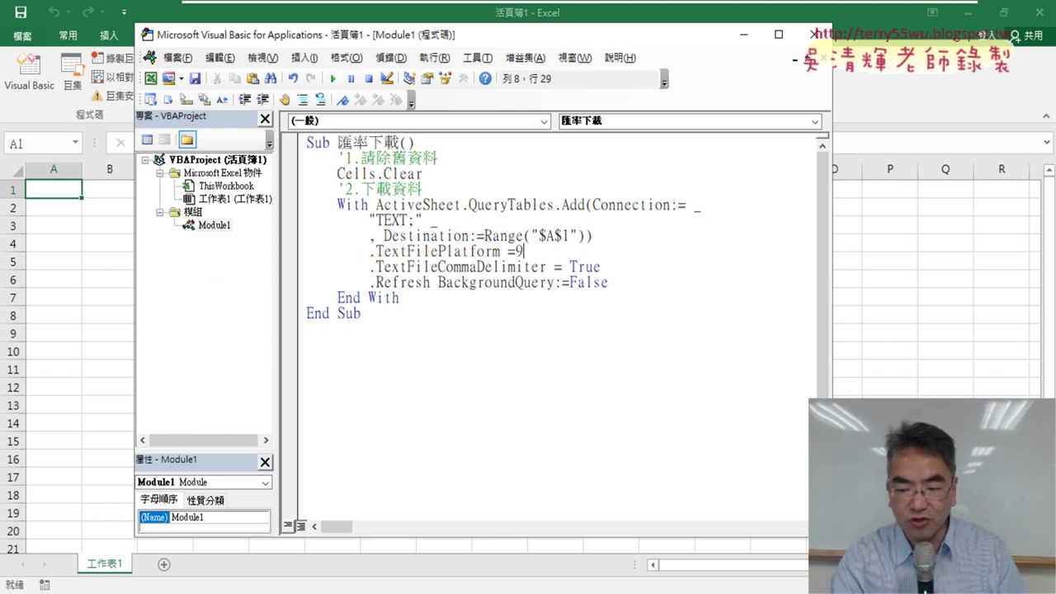
type("50")
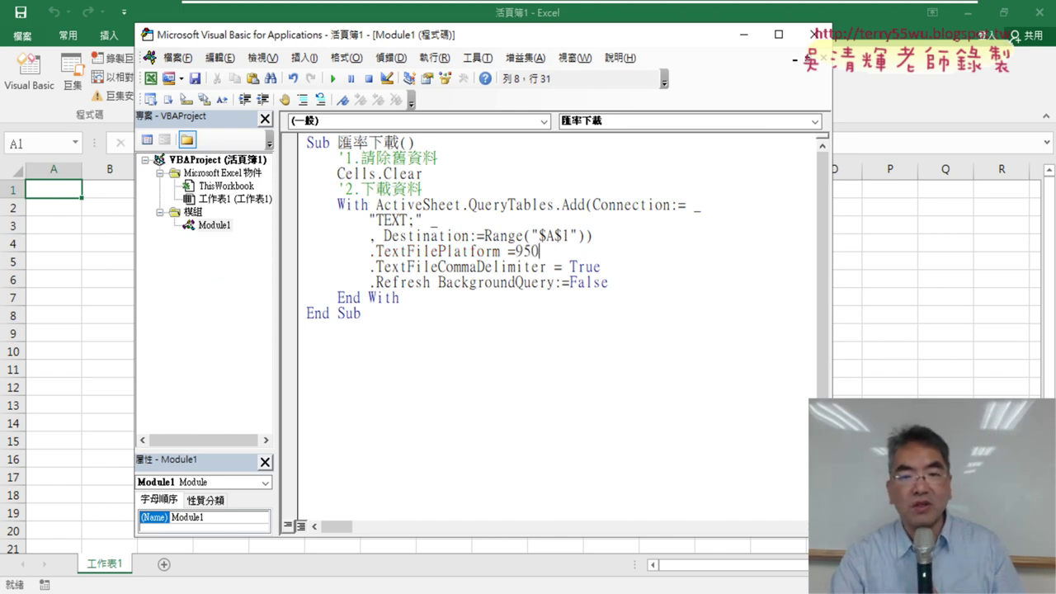
left_click(416, 221)
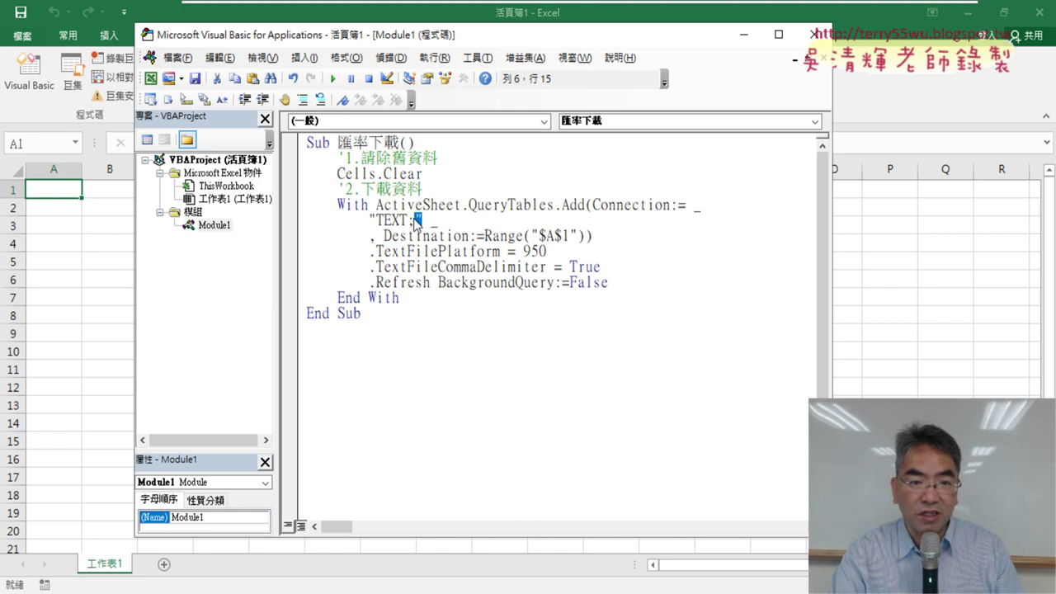
left_click(416, 220)
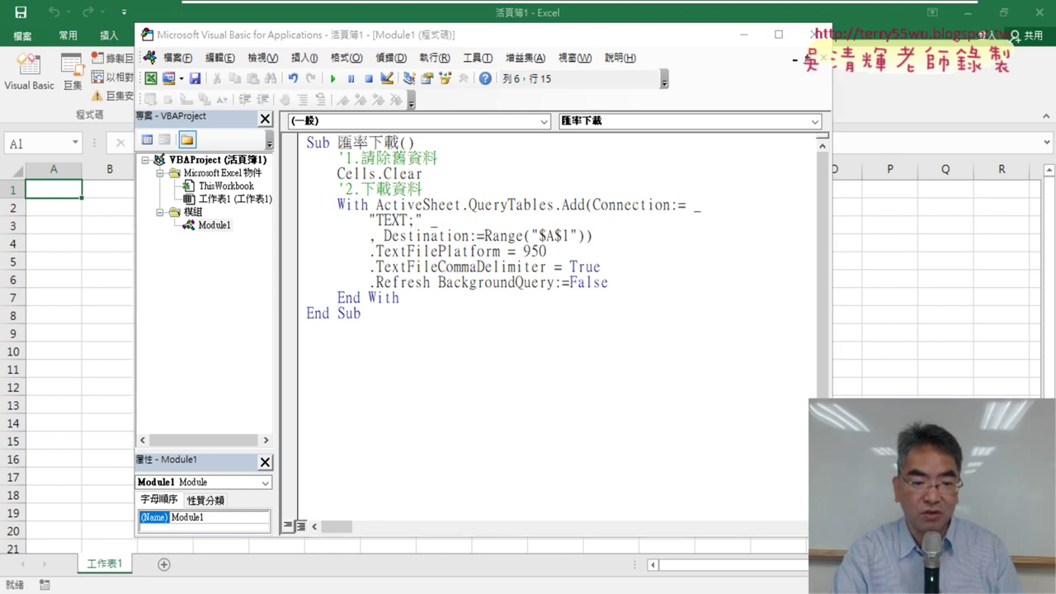
Copy the TAIFEX CSV download URL from data.gov.tw and paste it after TEXT; in the macro
key("alt+Tab")
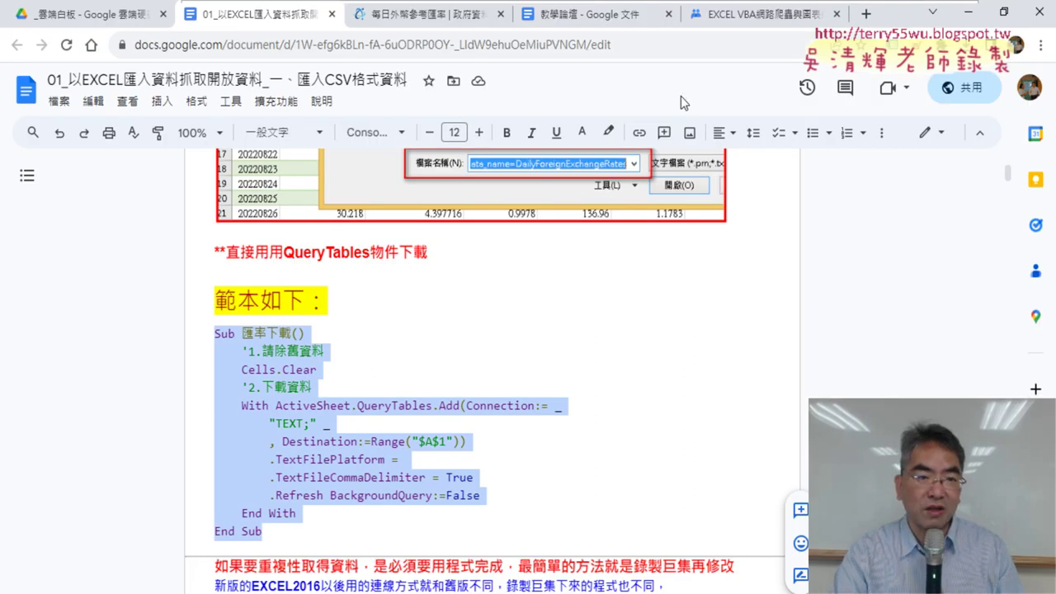
left_click(435, 24)
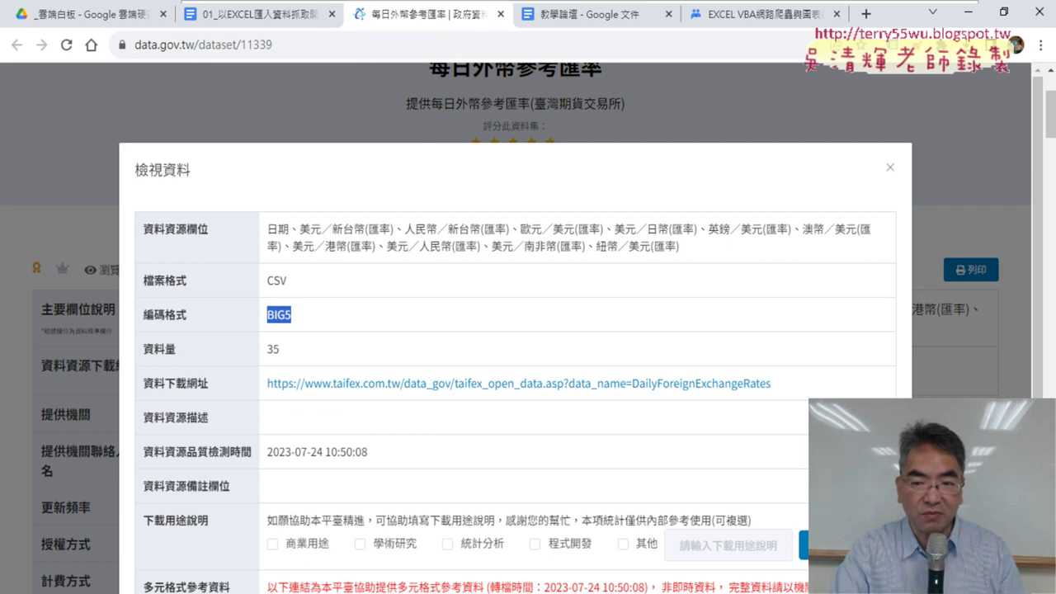
left_click_drag(772, 383, 293, 381)
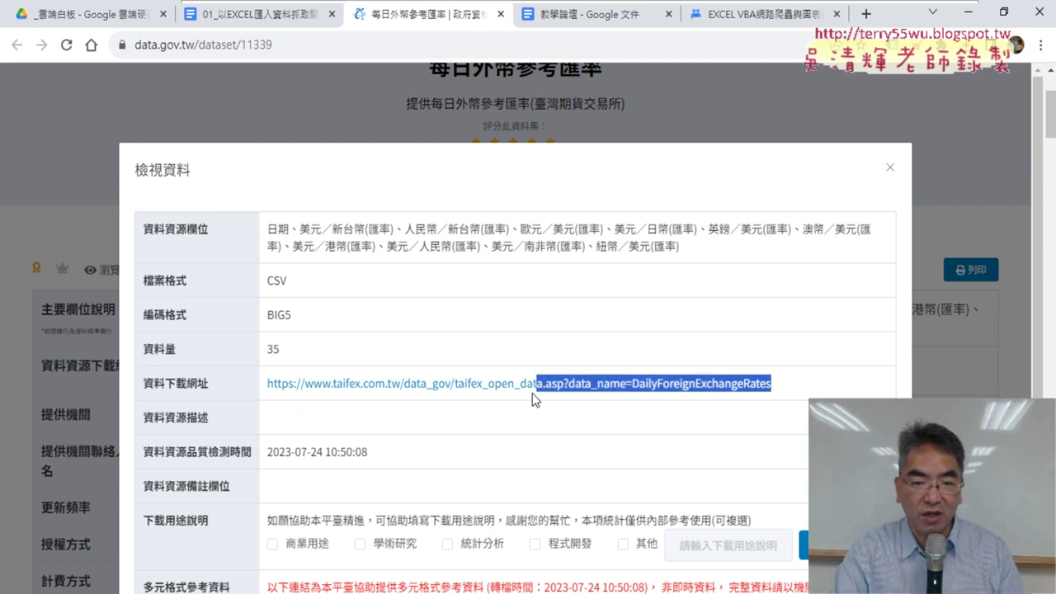
right_click(305, 381)
left_click(381, 267)
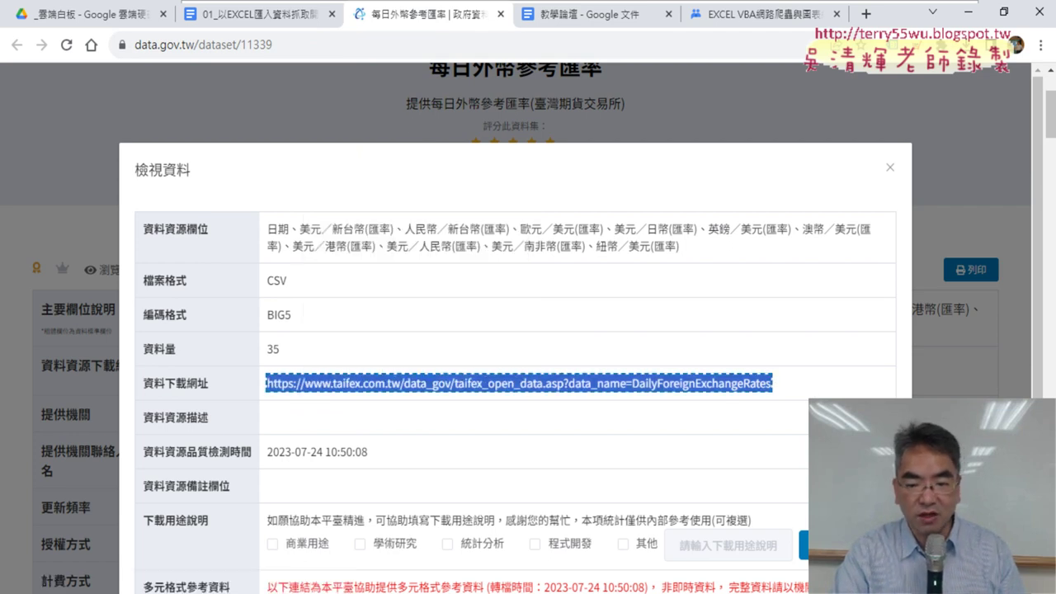
key("alt+Tab")
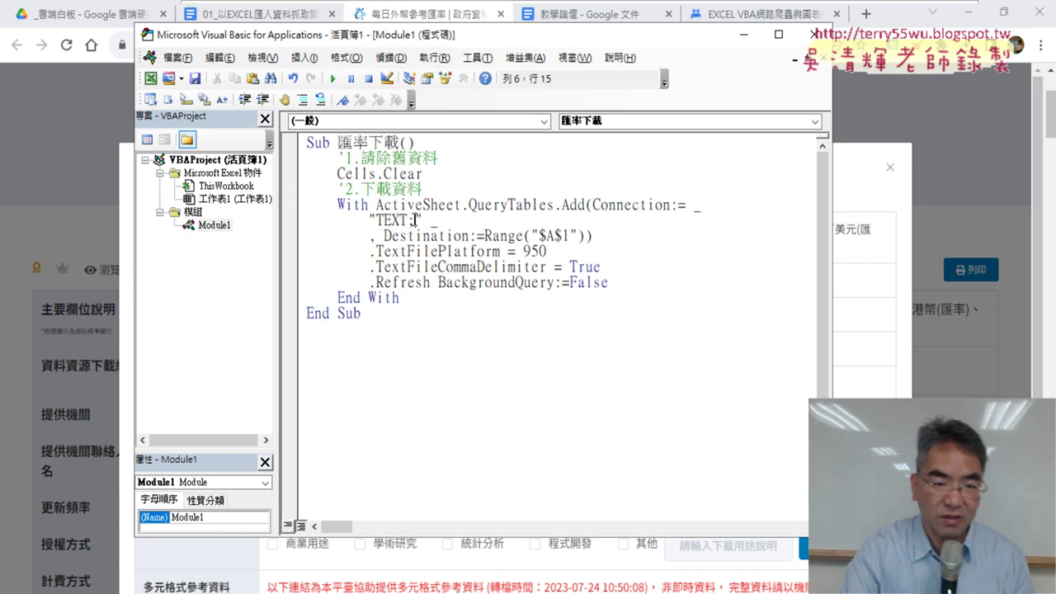
key("ctrl+v")
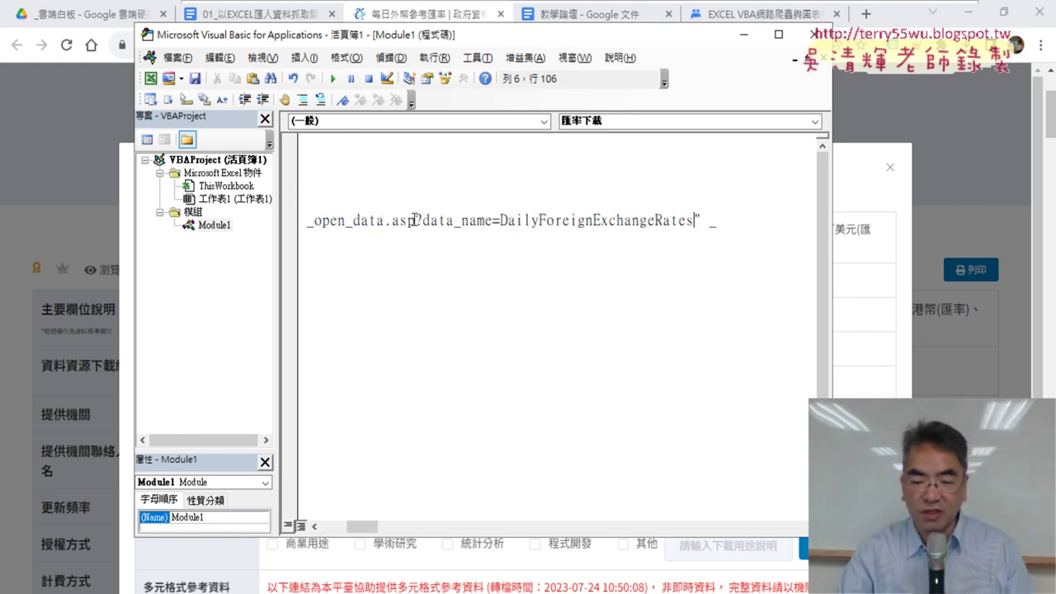
Remove the extra spaces after TEXT; and move the code editor to reveal the empty worksheet
key("Home")
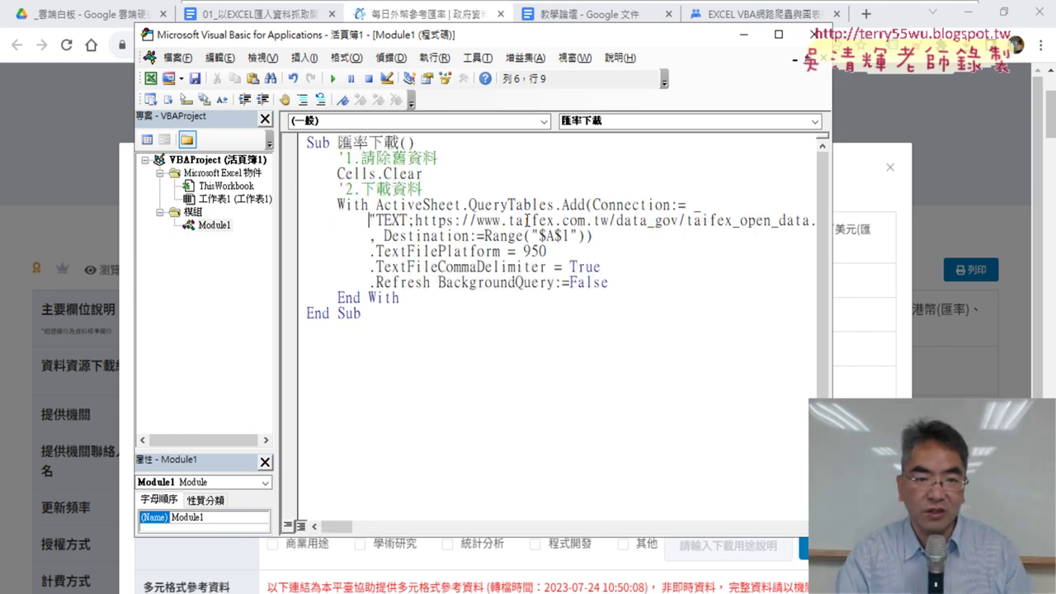
left_click_drag(551, 250, 523, 250)
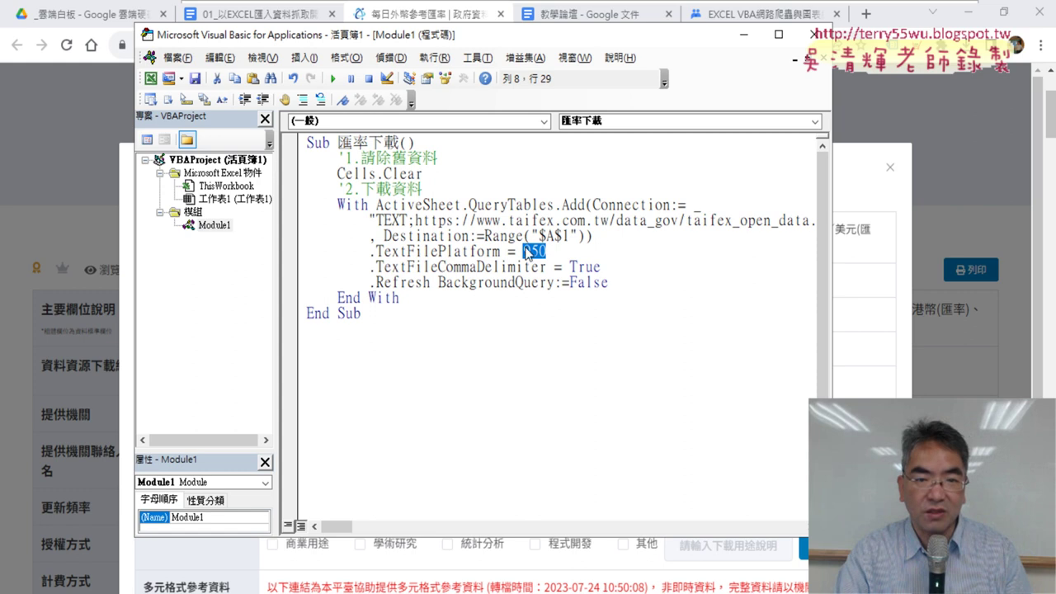
left_click(415, 220)
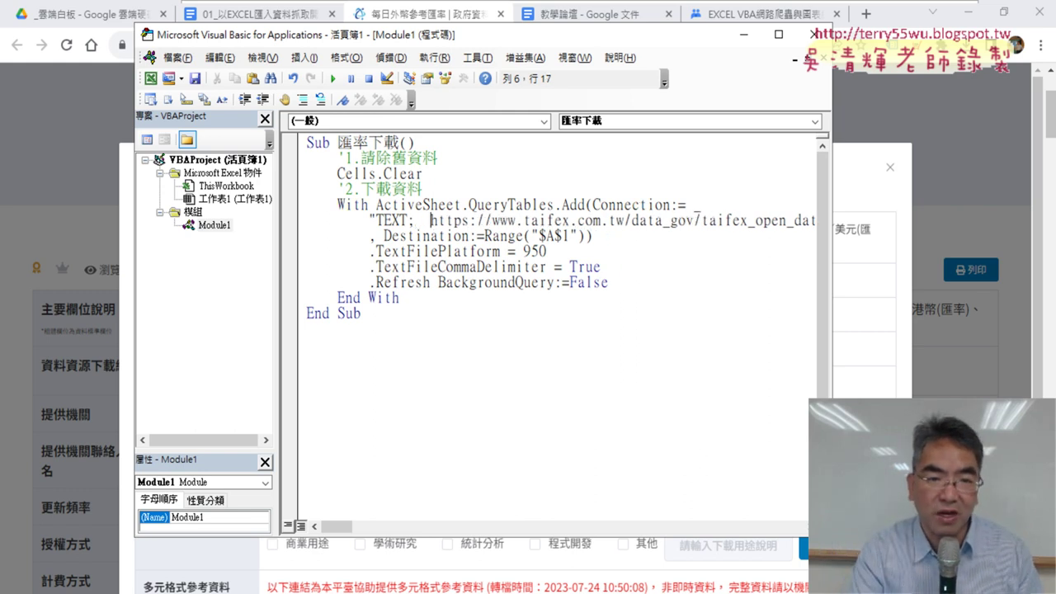
key("BackSpace")
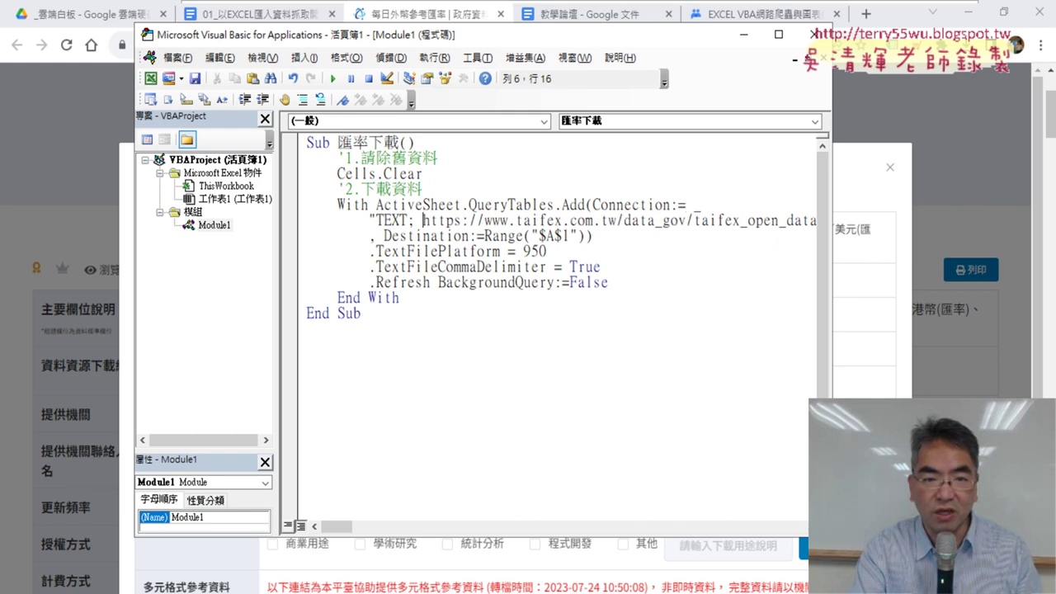
key("BackSpace")
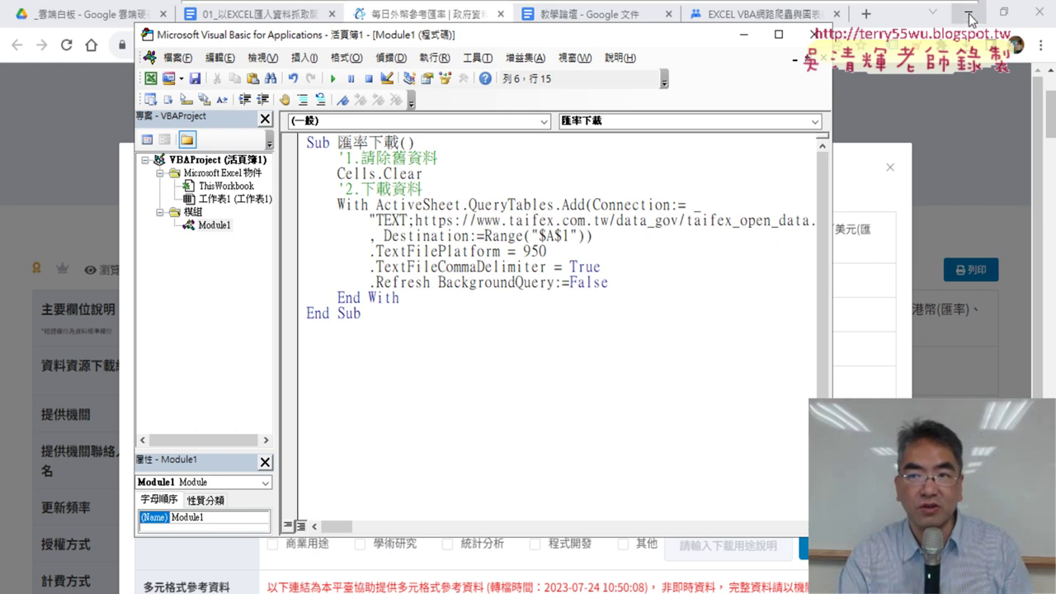
left_click(968, 11)
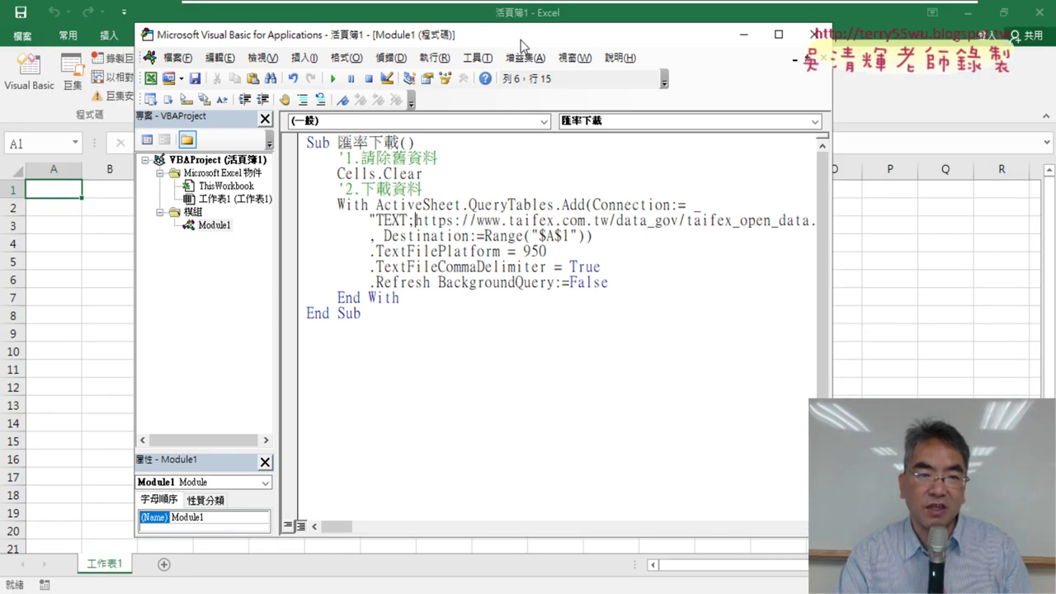
left_click_drag(521, 40, 695, 55)
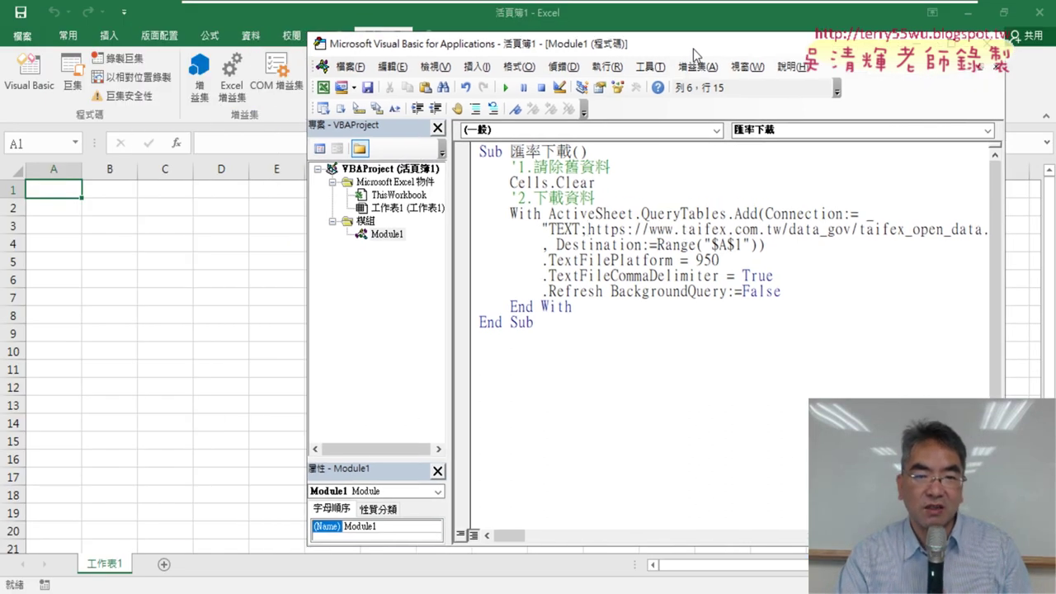
Run the 匯率下載 macro and check the loaded dates and USD/TWD rates in A1:B10
left_click(507, 88)
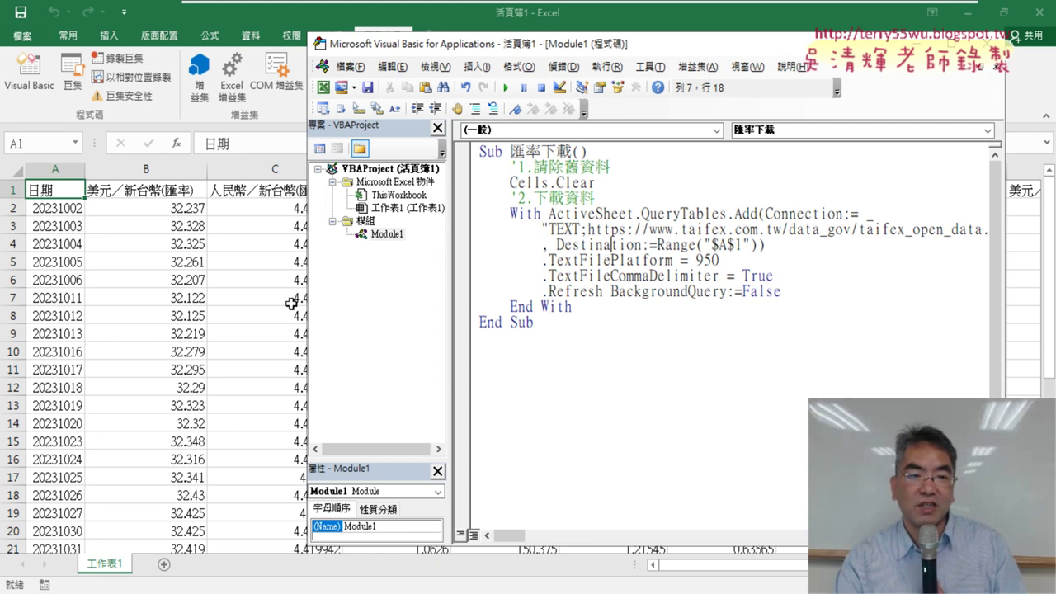
left_click(174, 174)
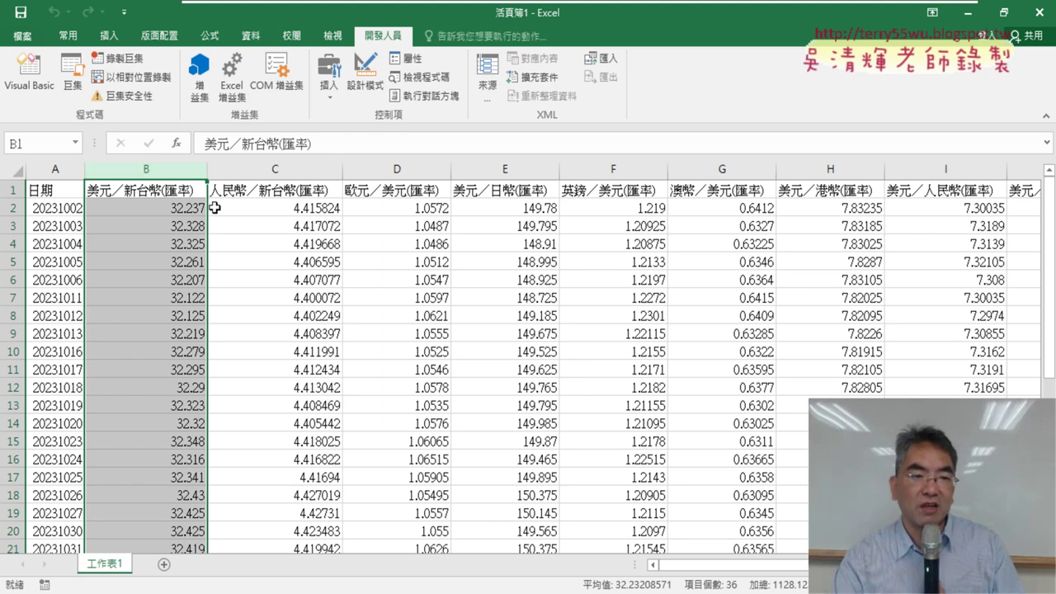
left_click(190, 208)
scroll(192, 210, "down", 1)
scroll(192, 209, "up", 1)
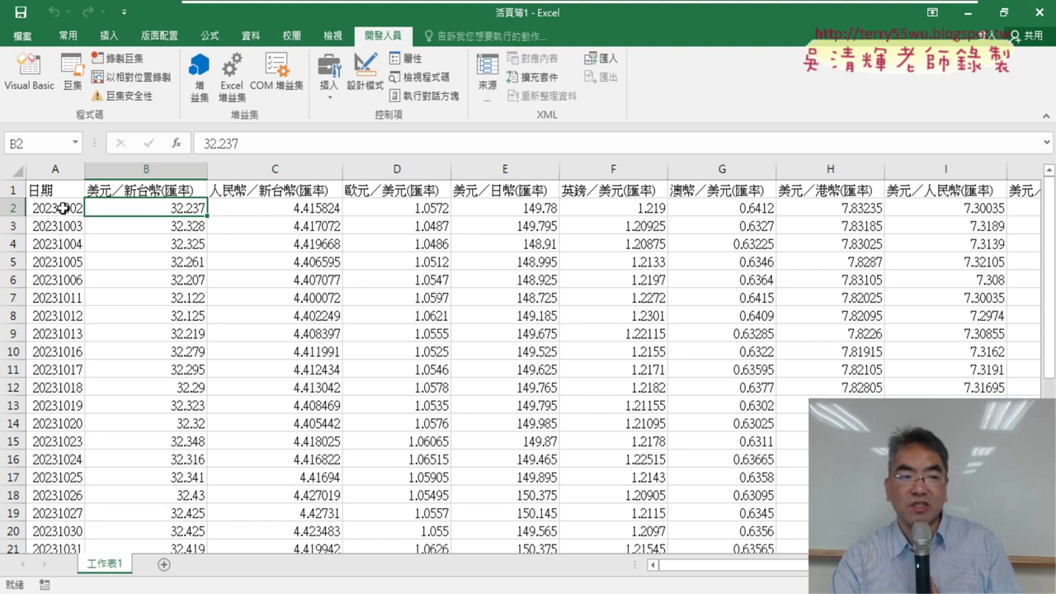
left_click_drag(51, 195, 132, 328)
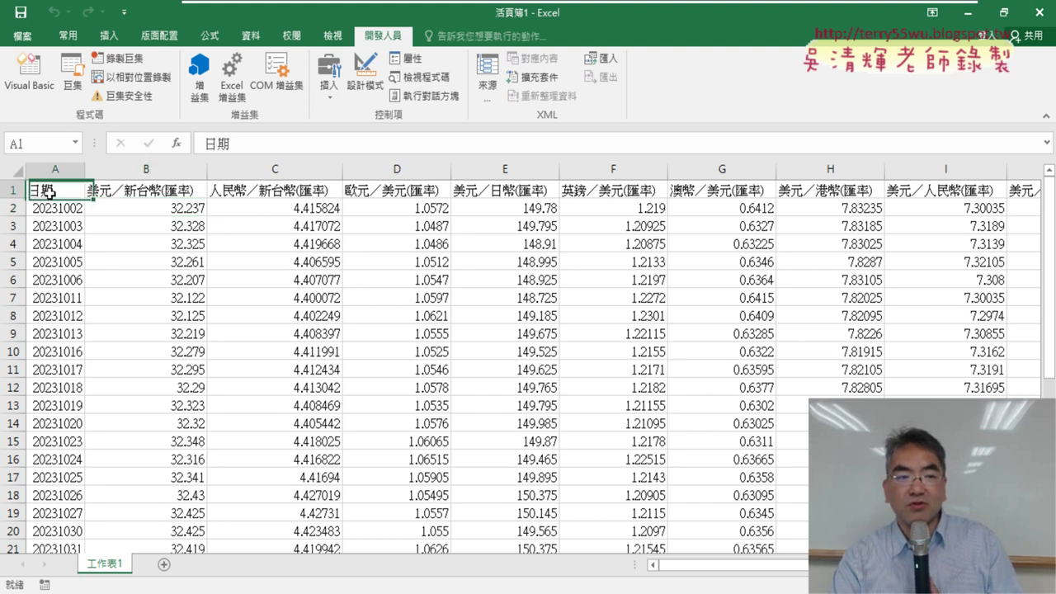
left_click(159, 212)
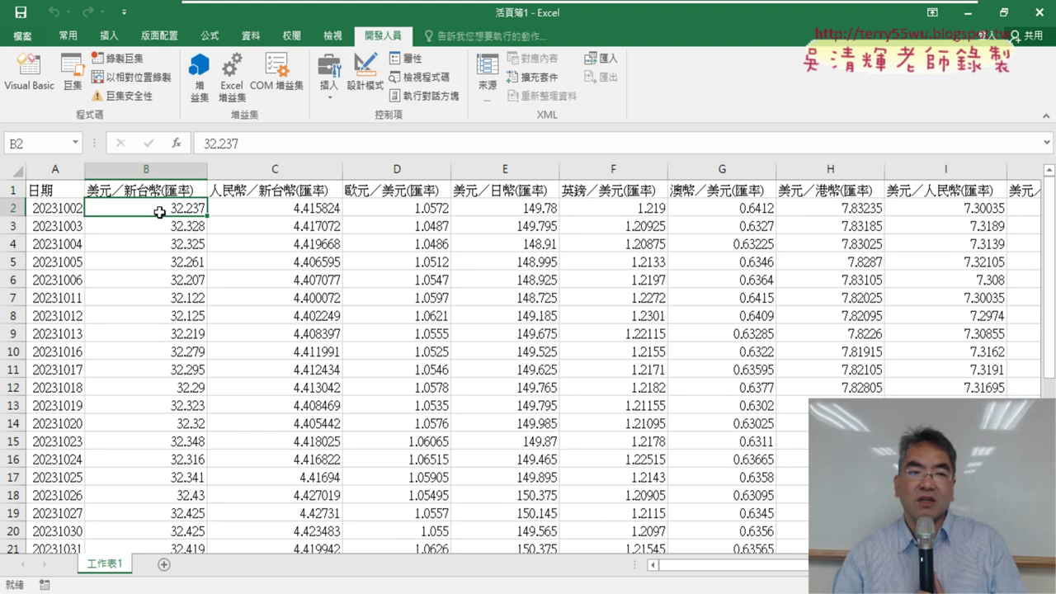
Select columns A and B, then bring up the Google Docs tutorial
left_click(58, 171)
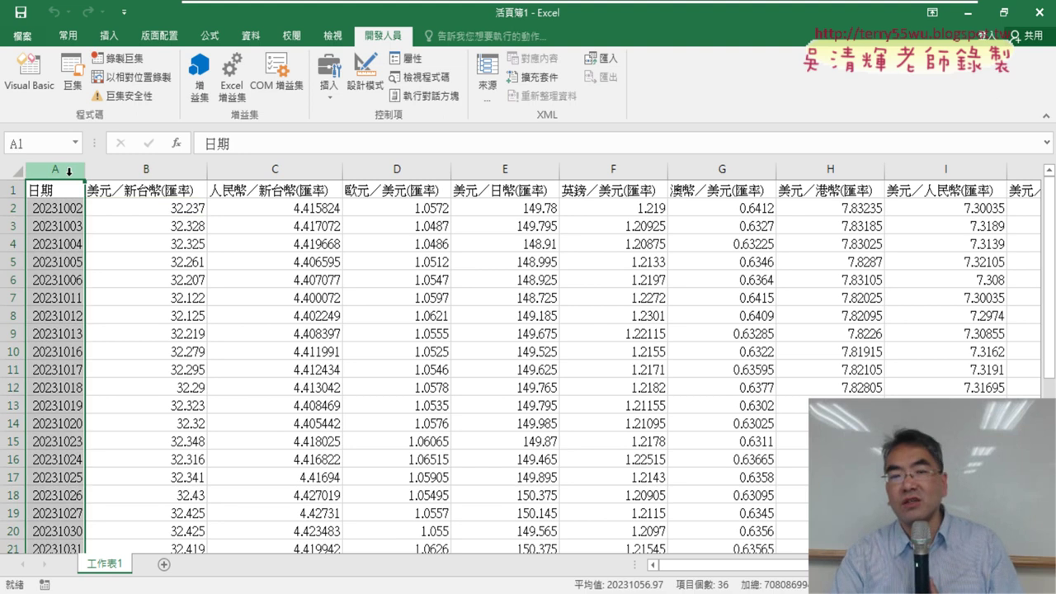
left_click(169, 171)
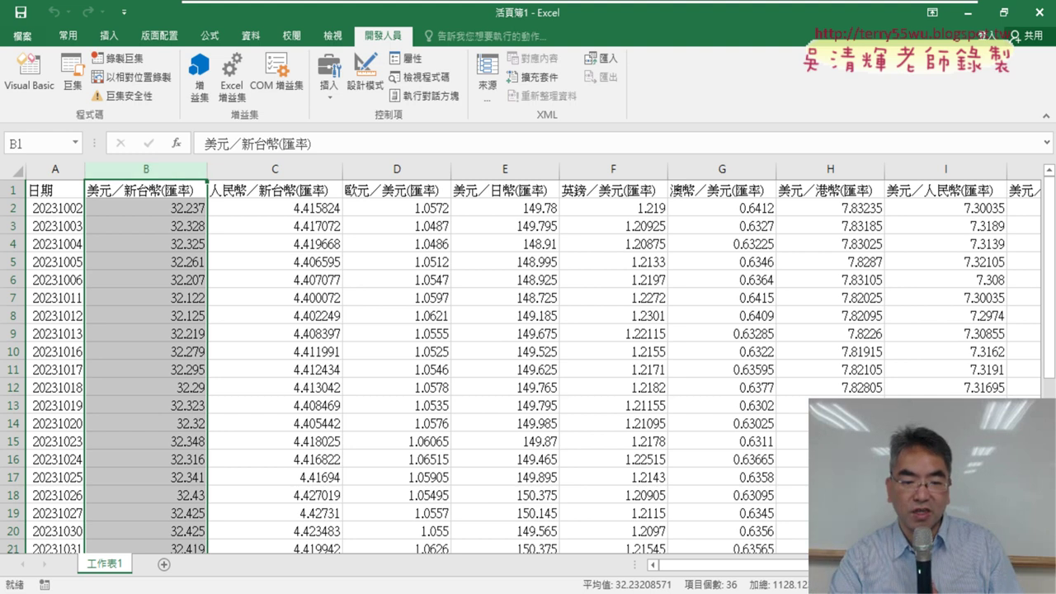
key("alt+Tab")
left_click(260, 16)
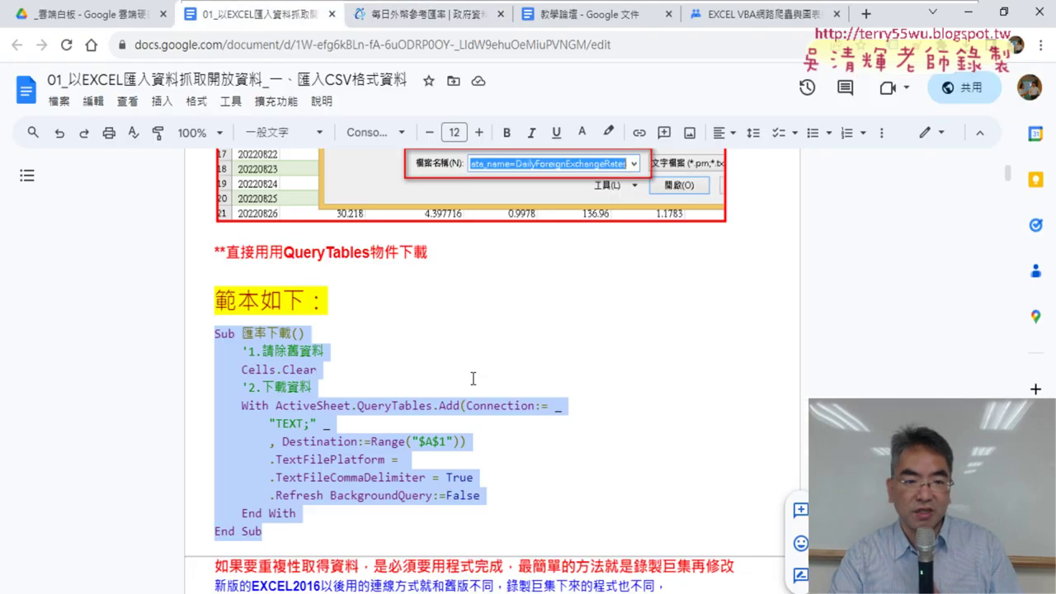
Scroll the tutorial down to the 錄製美元巨集 marker line chart example, then minimize Chrome
scroll(473, 378, "down", 4)
scroll(475, 378, "down", 5)
scroll(477, 378, "down", 2)
scroll(482, 377, "down", 3)
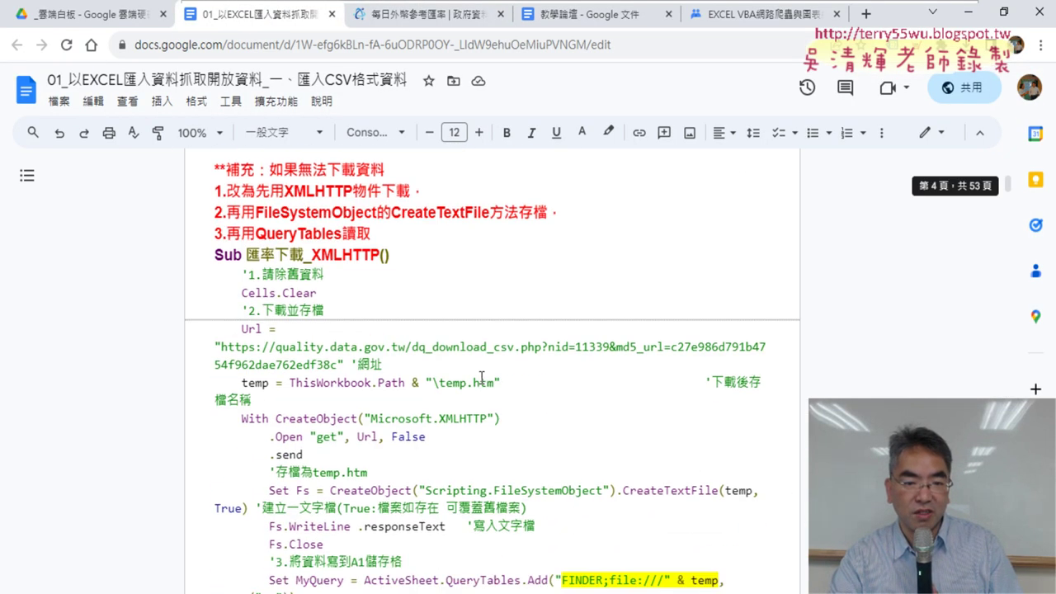
scroll(482, 377, "down", 4)
scroll(481, 377, "down", 3)
scroll(481, 376, "down", 5)
scroll(482, 377, "down", 4)
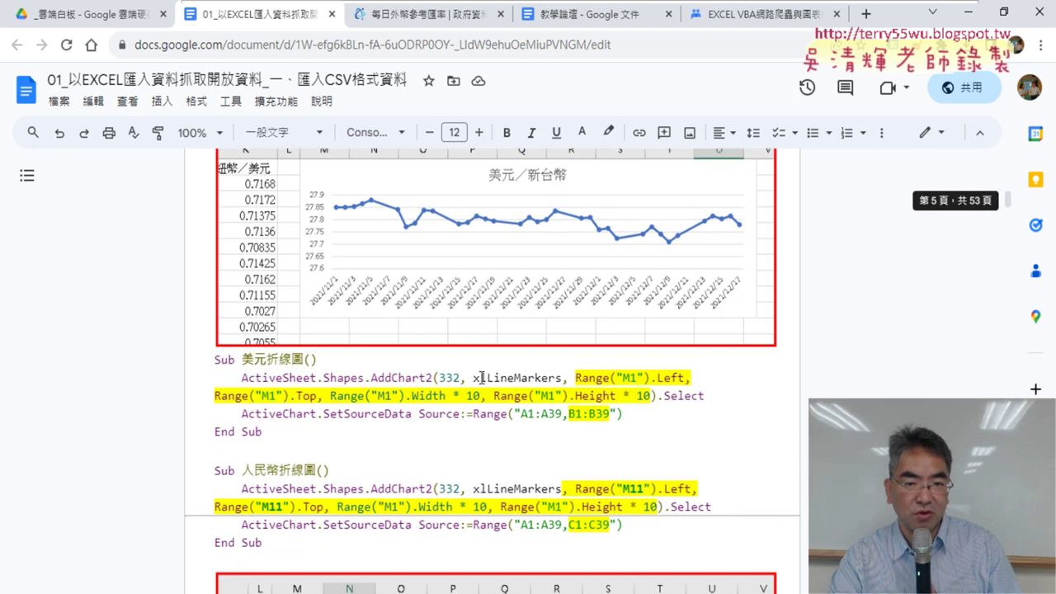
scroll(482, 377, "up", 2)
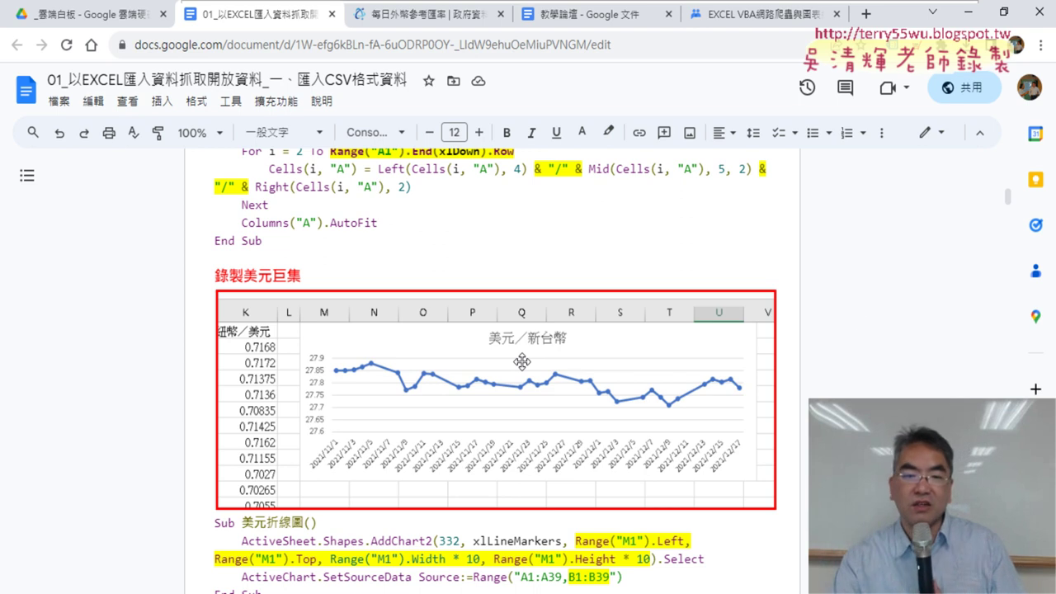
left_click(967, 13)
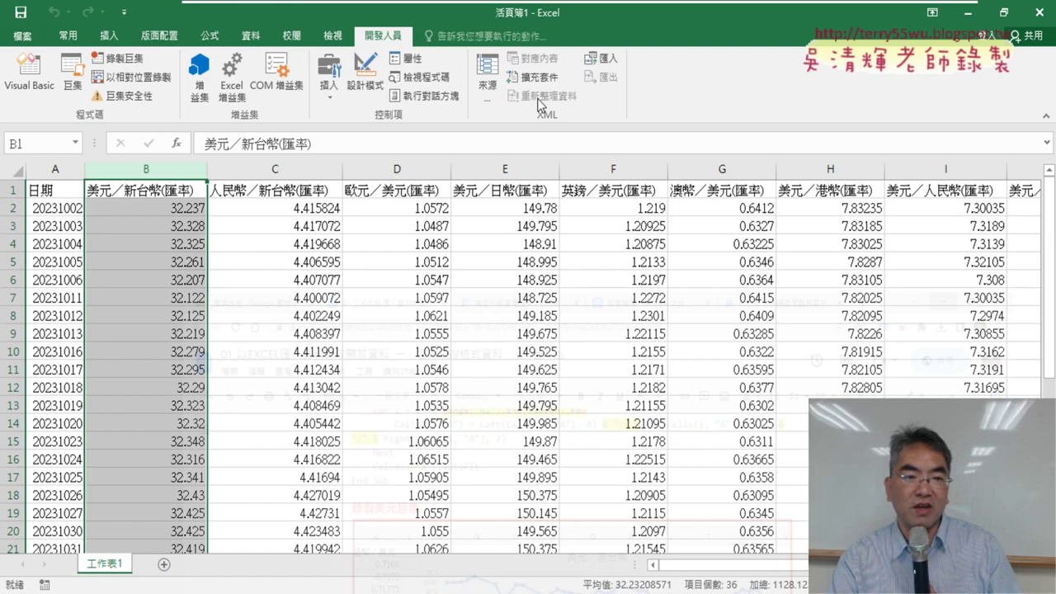
Select the 日期 and rate range A1:B36 and insert a Line with Markers chart
left_click(43, 192)
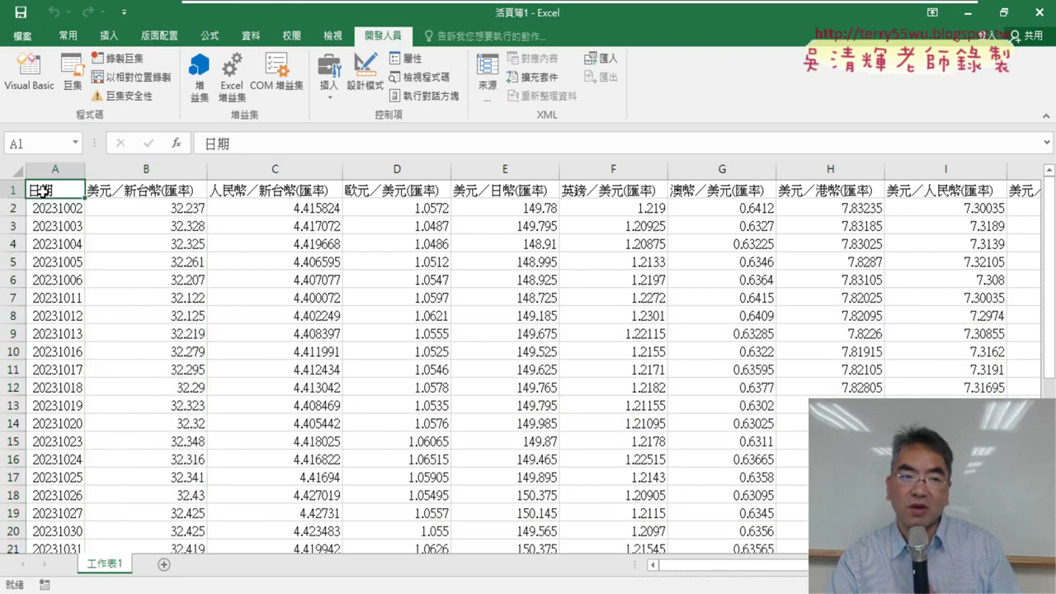
scroll(165, 405, "down", 4)
scroll(167, 405, "down", 3)
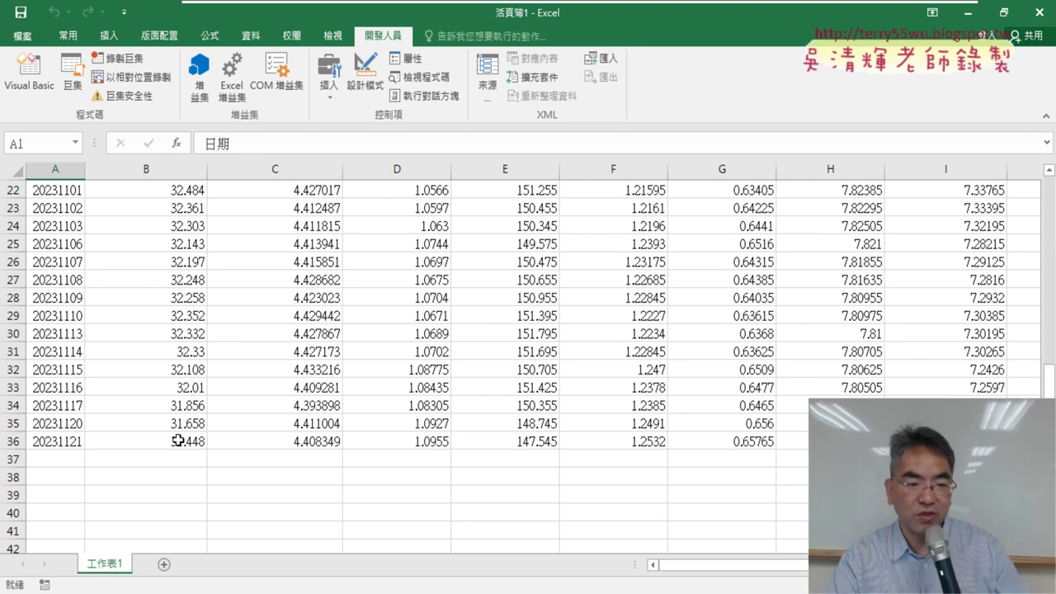
left_click(178, 441, "shift")
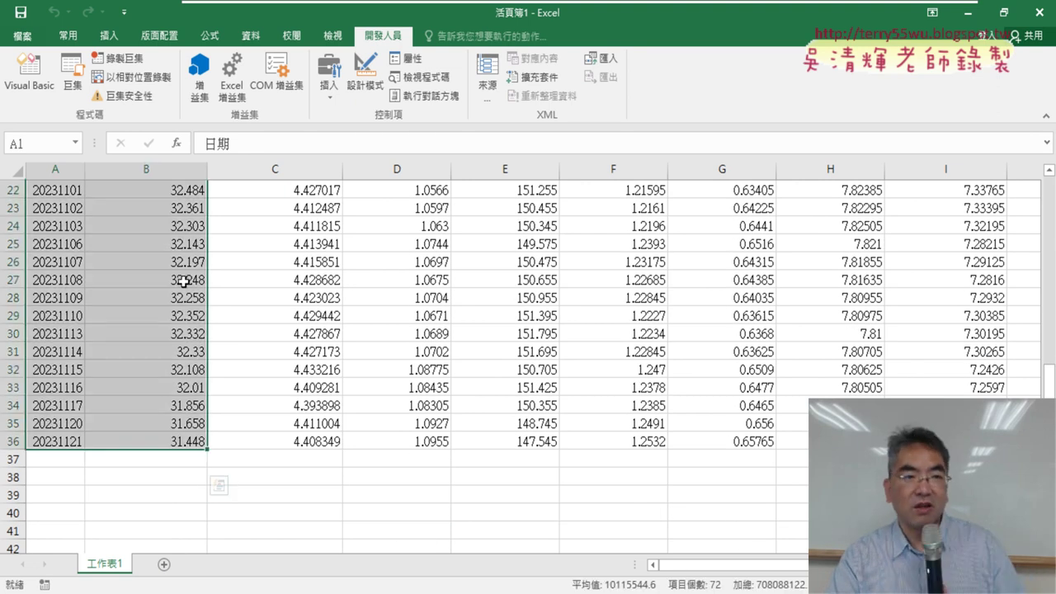
left_click(109, 36)
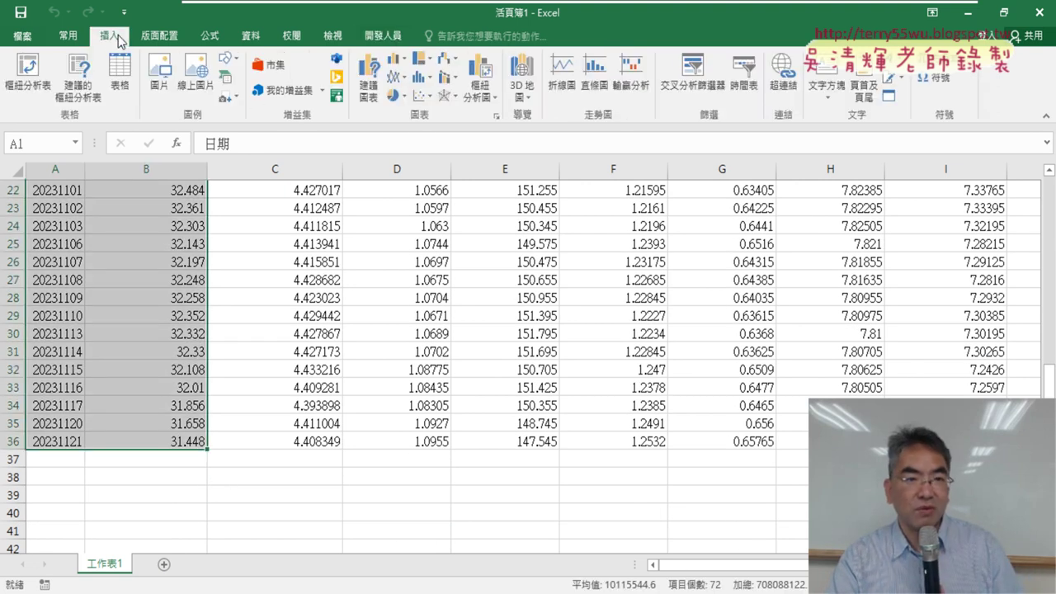
left_click(396, 77)
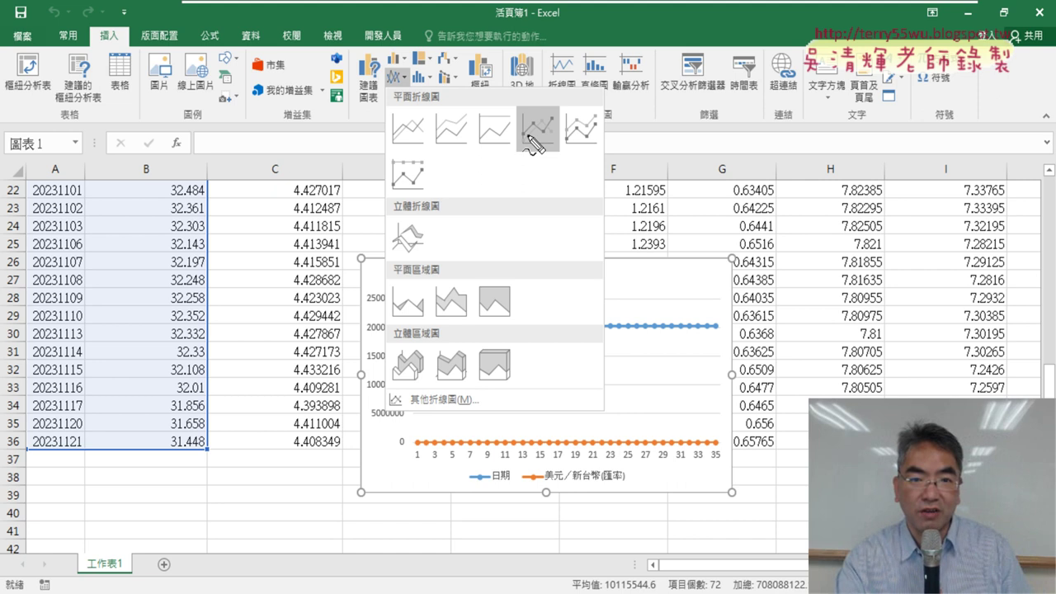
left_click_drag(545, 157, 541, 162)
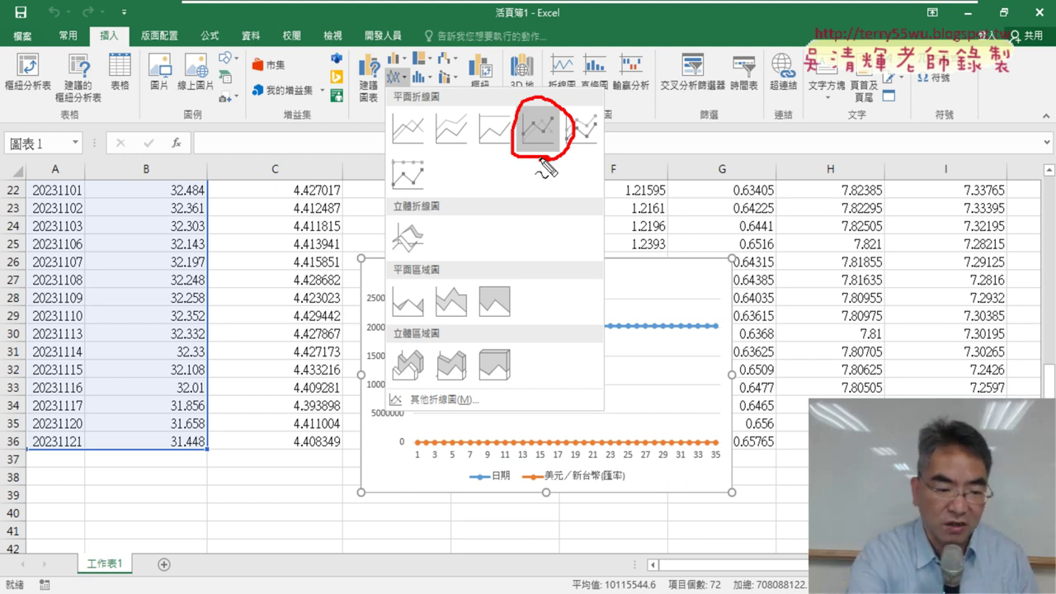
left_click(428, 79)
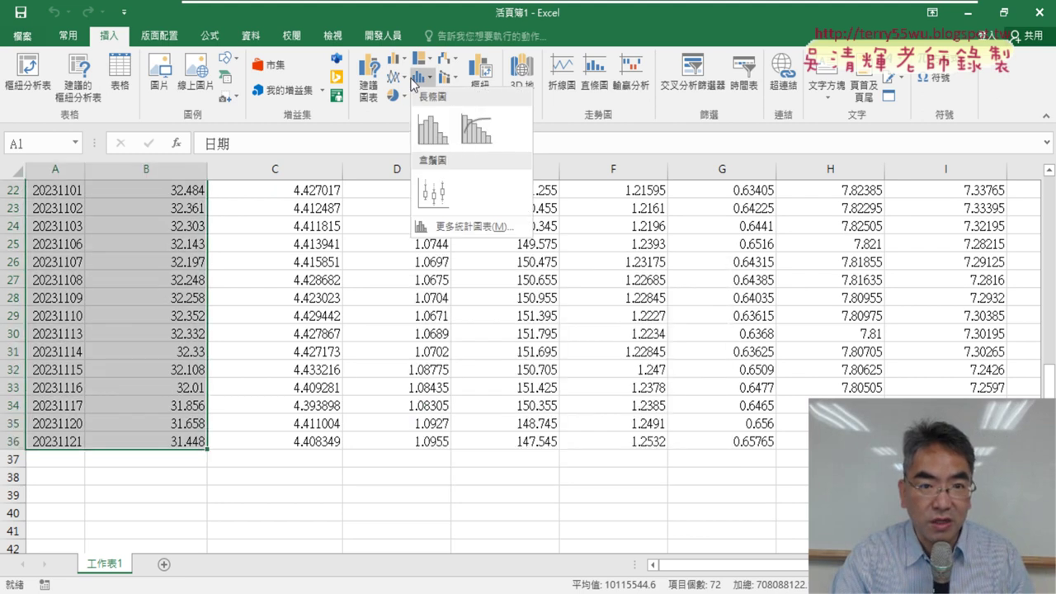
left_click(397, 76)
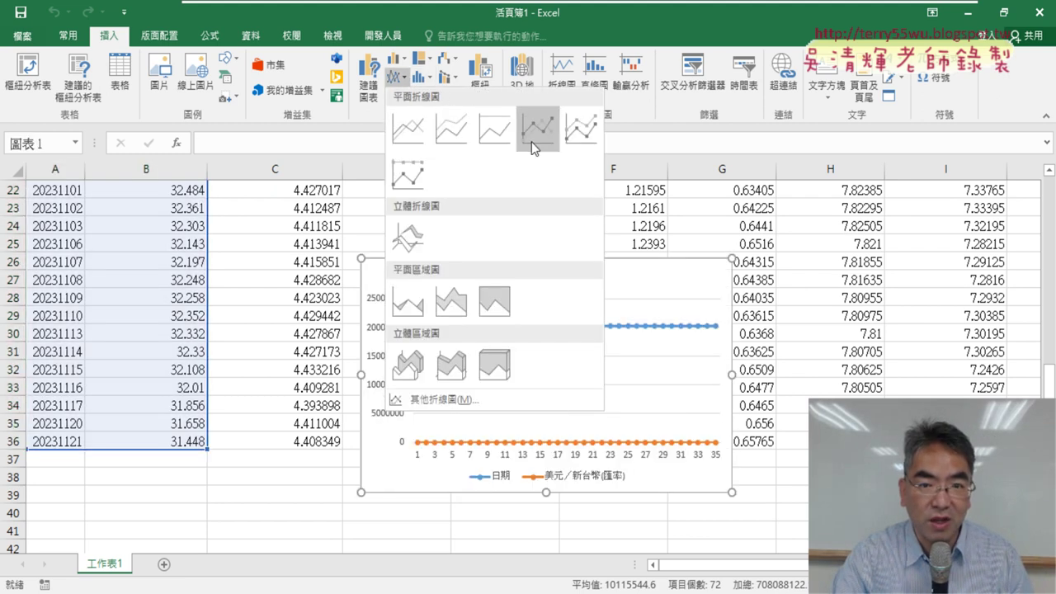
left_click(533, 146)
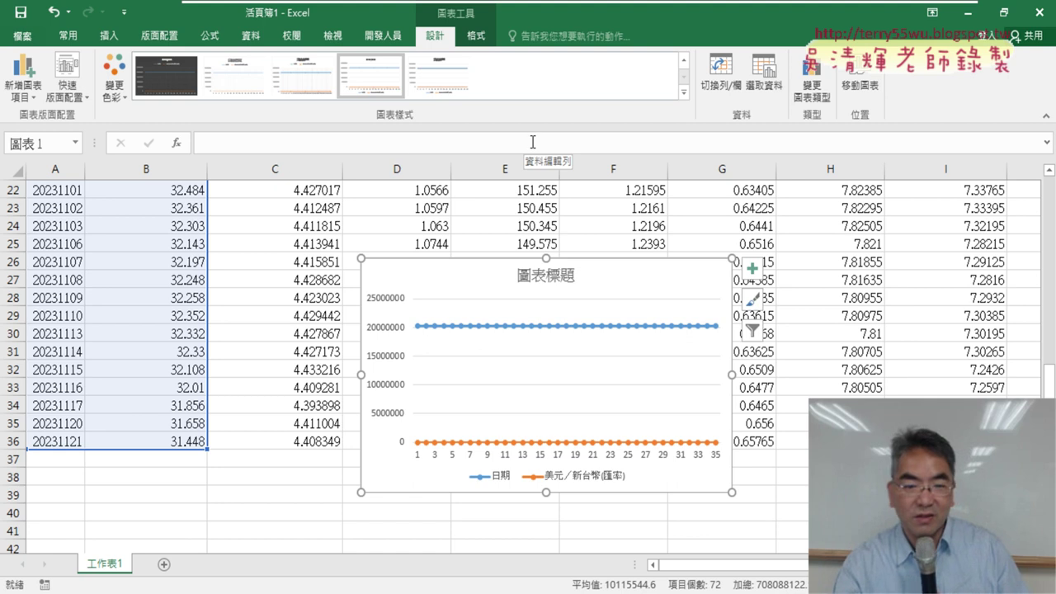
scroll(110, 330, "up", 5)
scroll(112, 332, "up", 2)
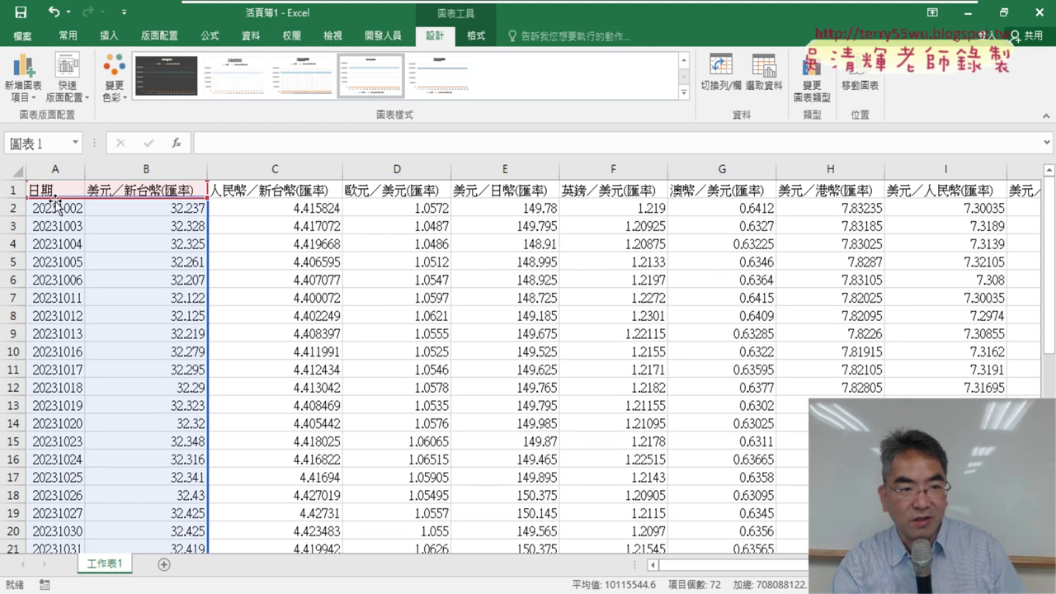
scroll(318, 322, "down", 1)
scroll(318, 322, "down", 8)
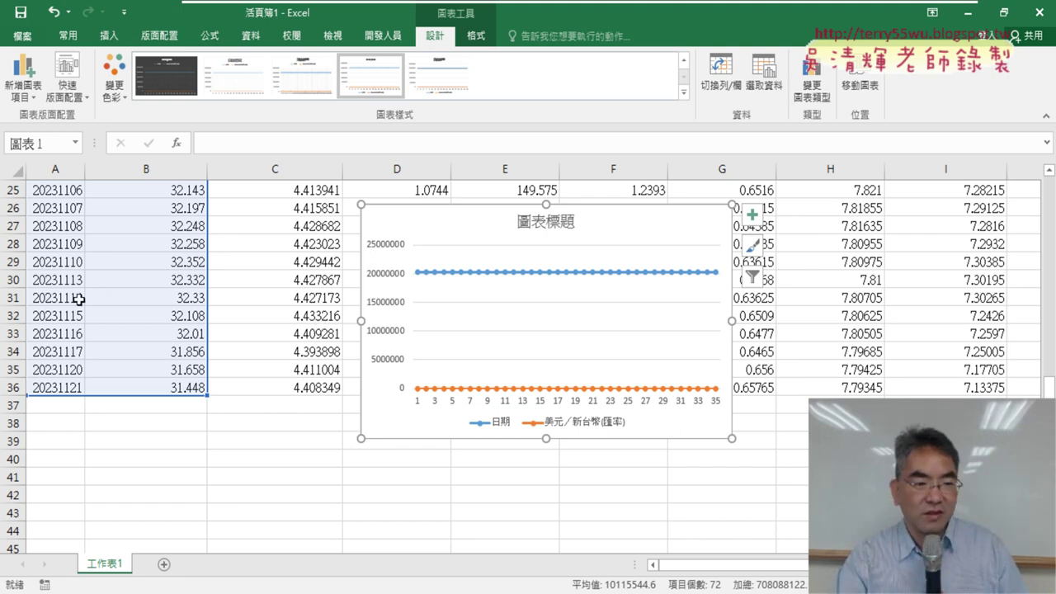
scroll(77, 300, "up", 4)
scroll(77, 299, "up", 4)
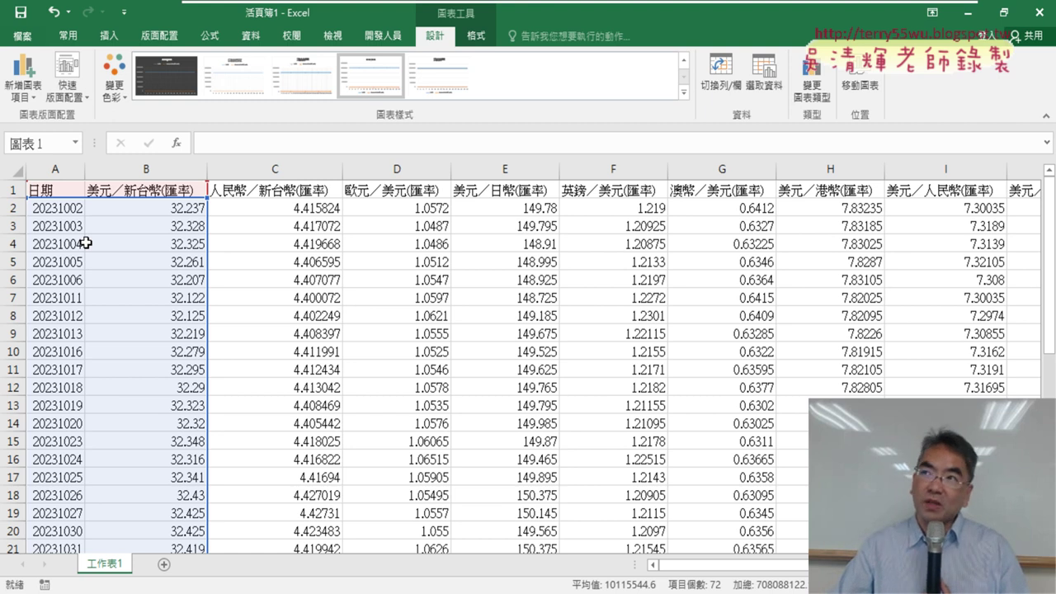
left_click(151, 169)
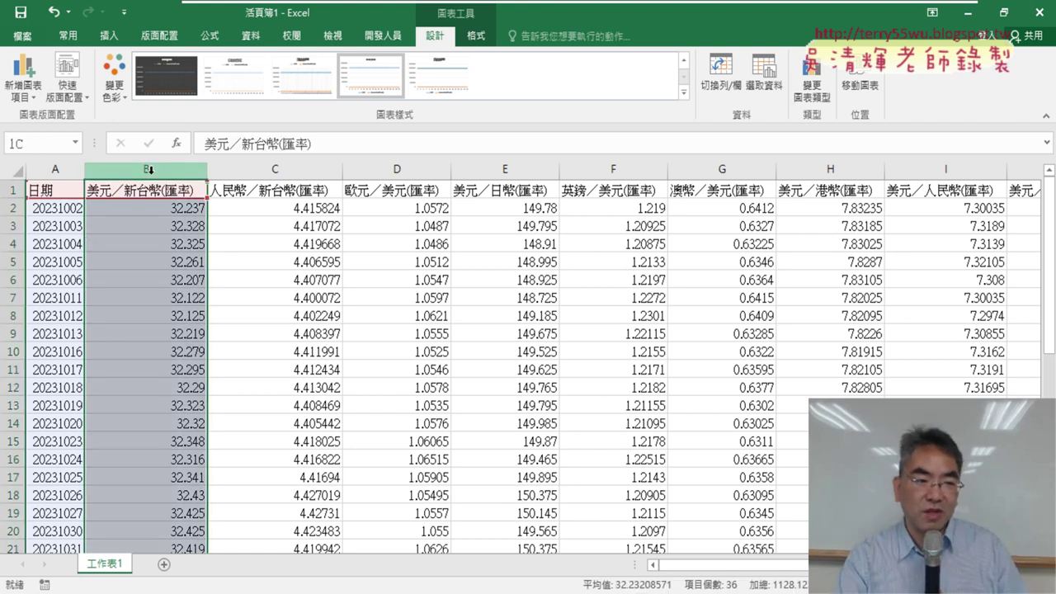
Insert a blank column B before the rates and start inserting a function in B2
right_click(150, 169)
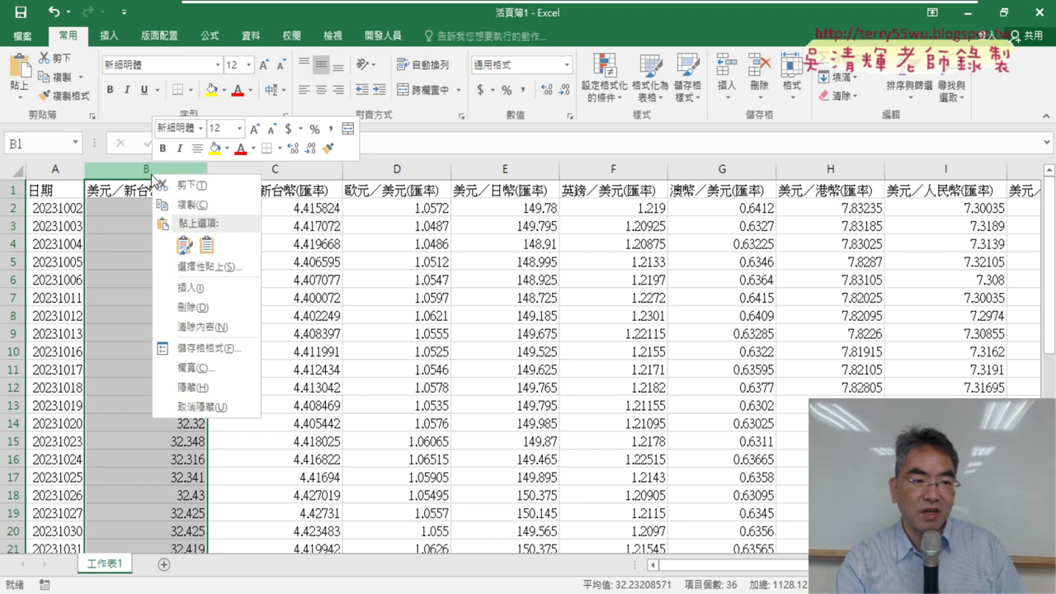
left_click(196, 307)
left_click(41, 207)
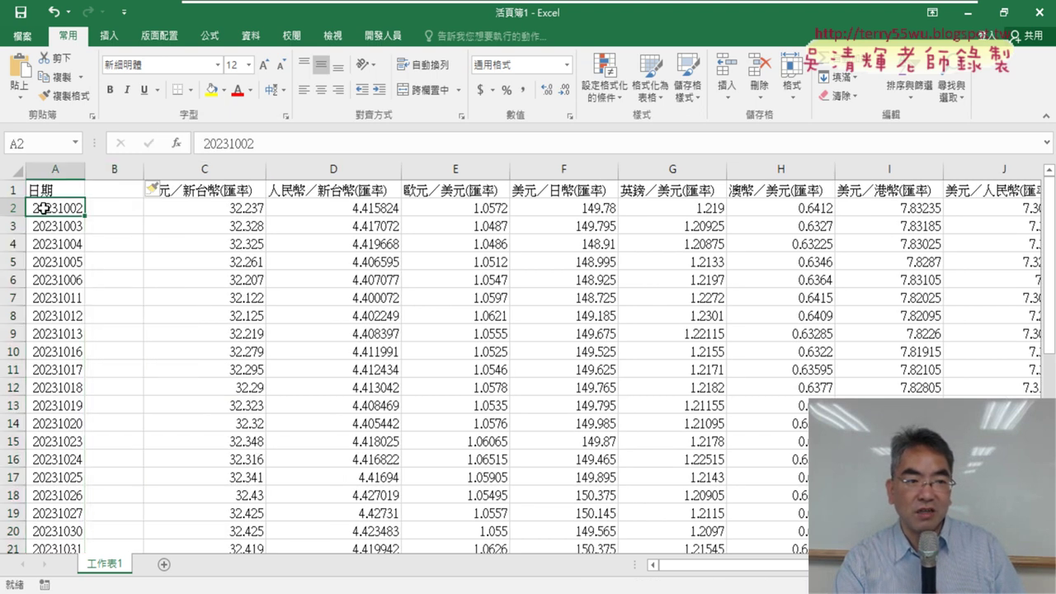
left_click(114, 203)
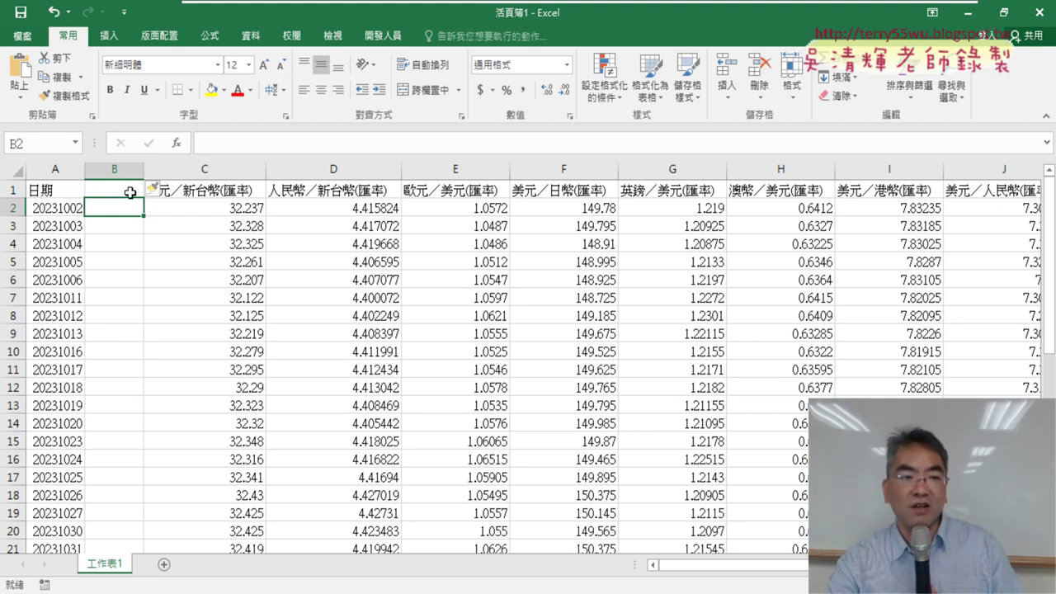
left_click(175, 143)
Start a DATE function in B2 with Year taken from LEFT(A2,4)
left_click(730, 194)
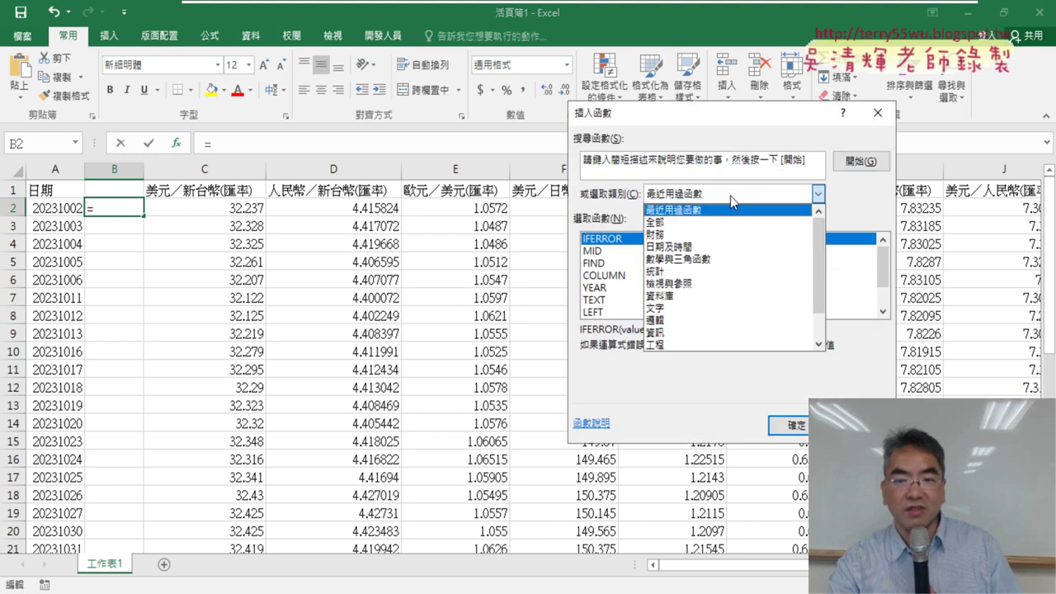
left_click(673, 247)
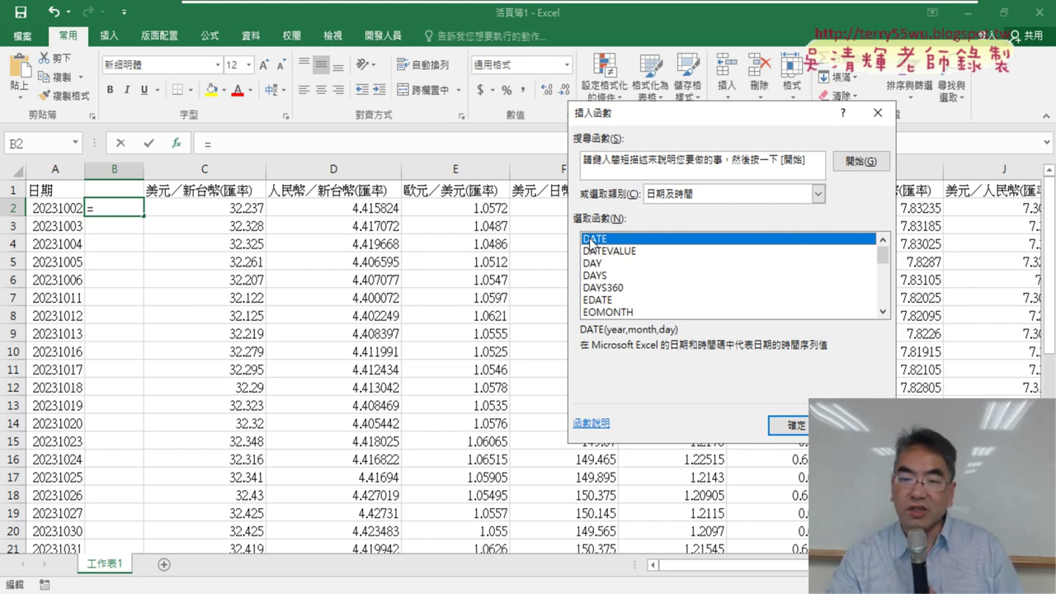
left_click(782, 426)
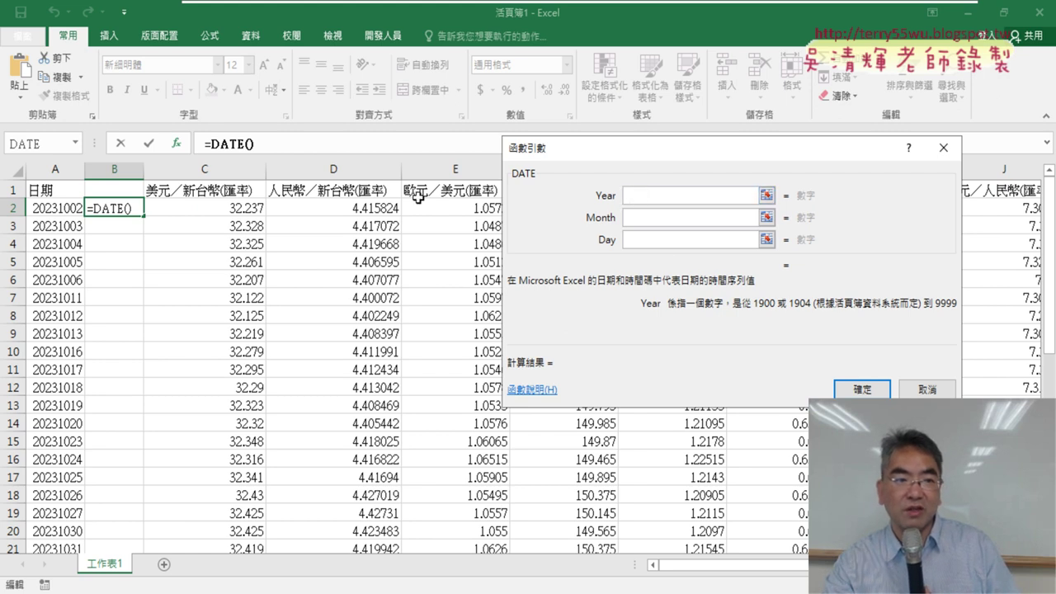
left_click(706, 215)
type("l")
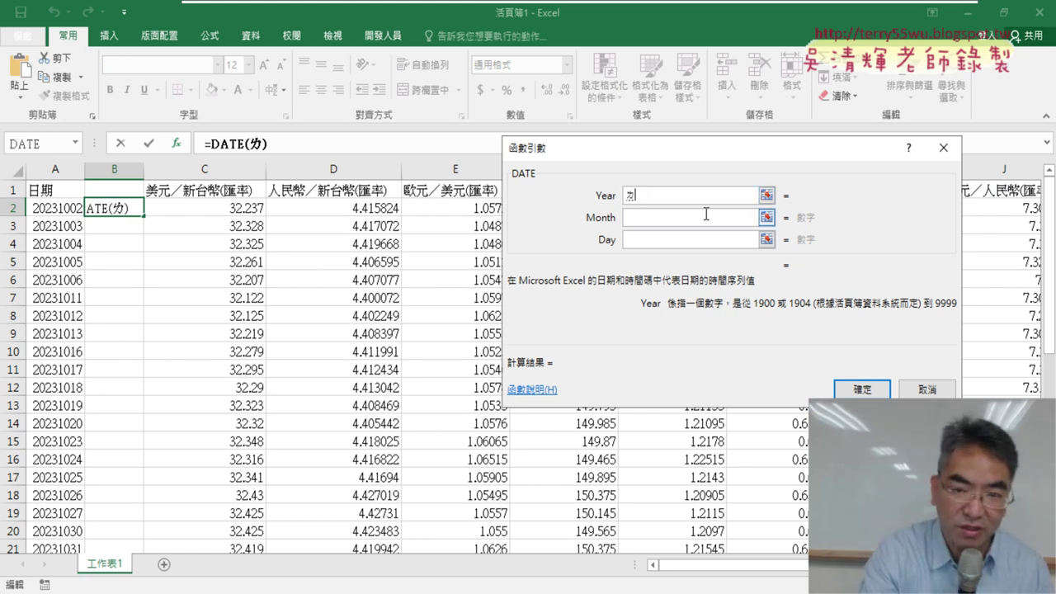
type("e")
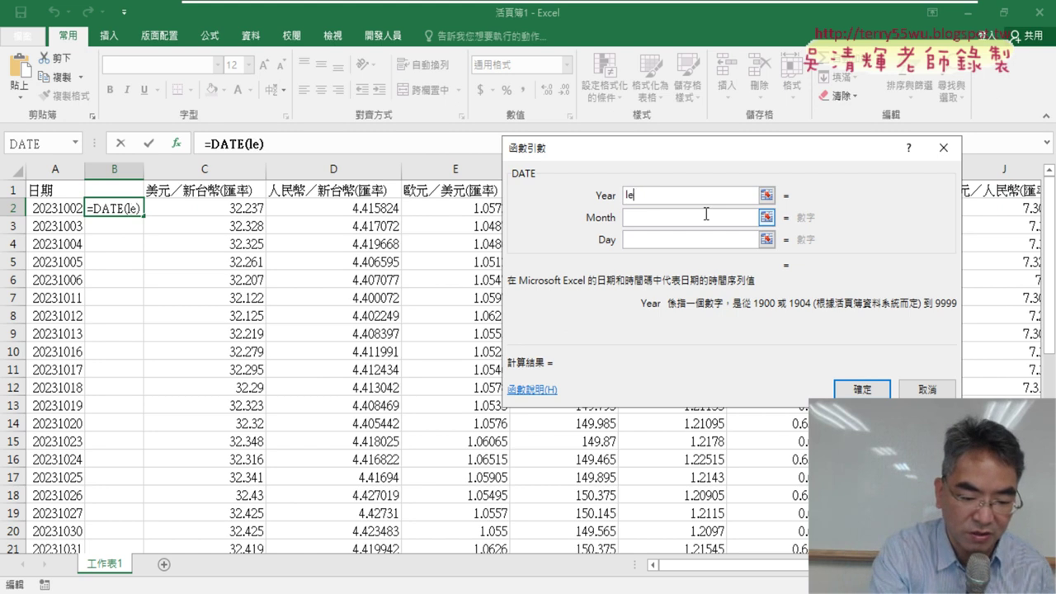
type("ft(")
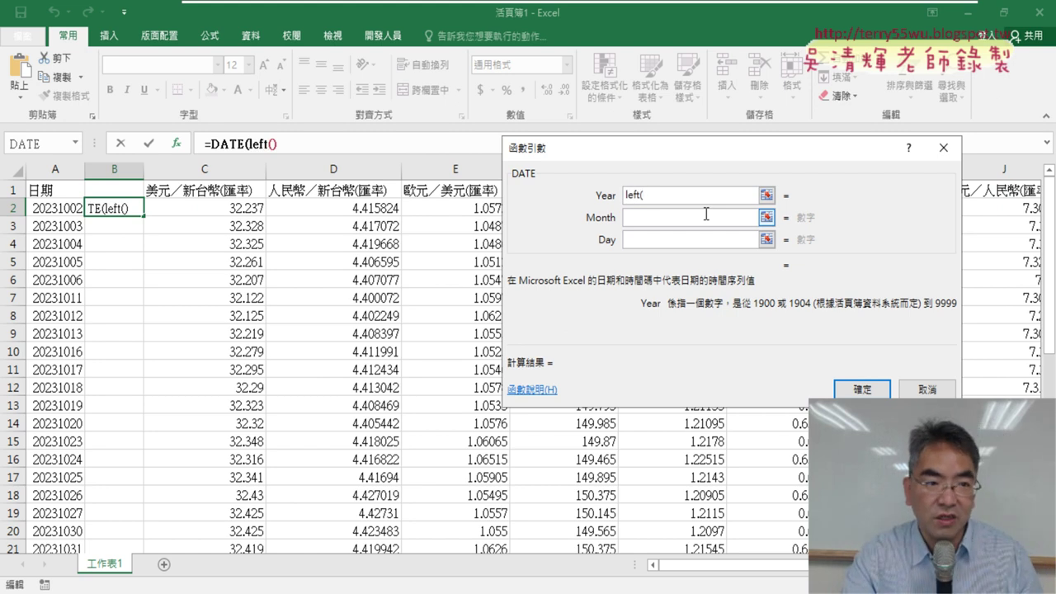
left_click(38, 208)
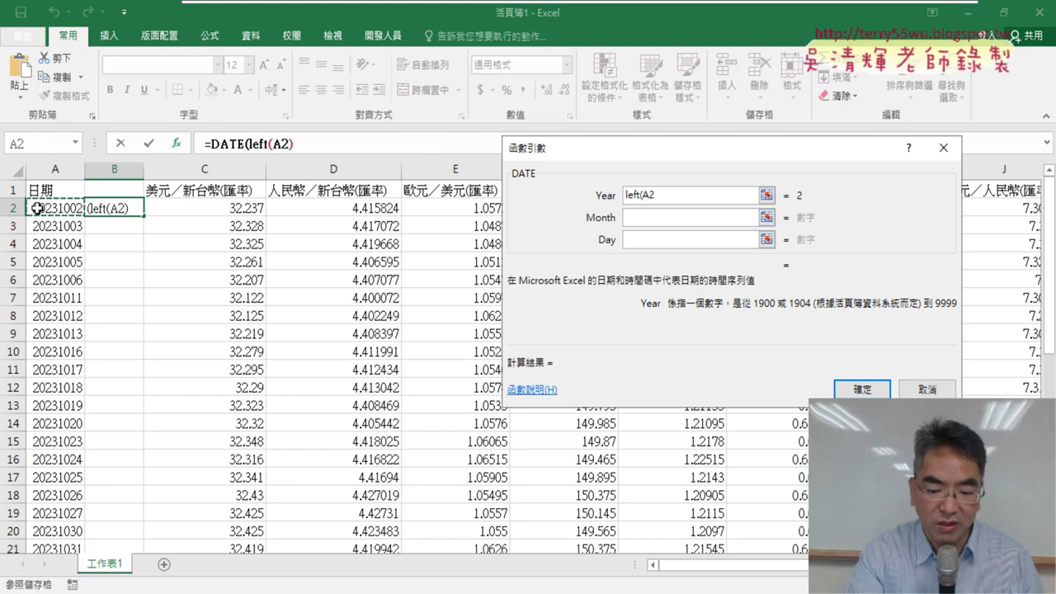
type(",4")
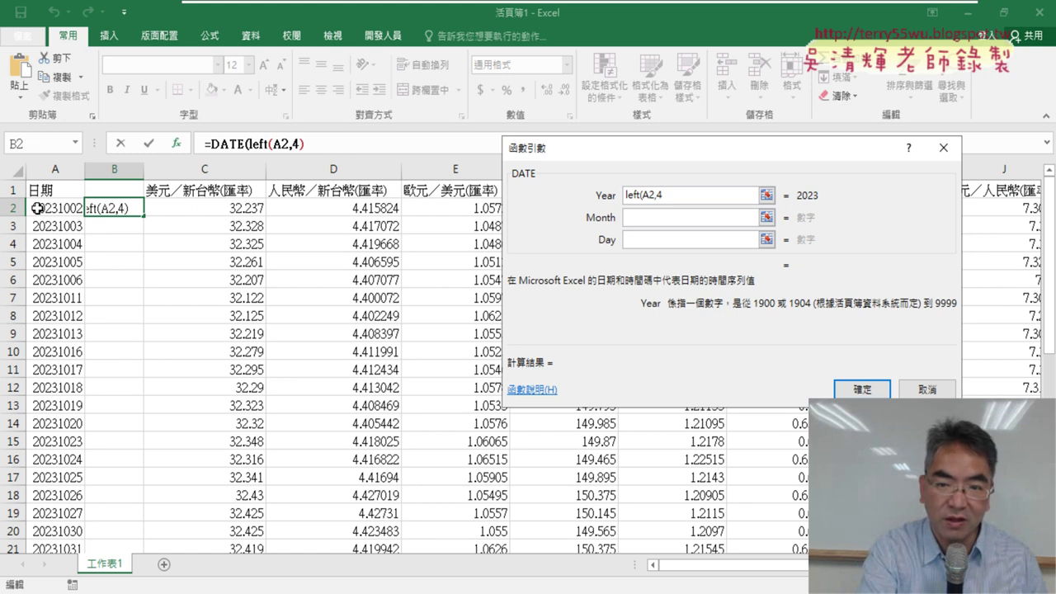
type(")")
Set the DATE Month argument to MID(A2,5,2) and Day to RIGHT(A2,2)
left_click(643, 218)
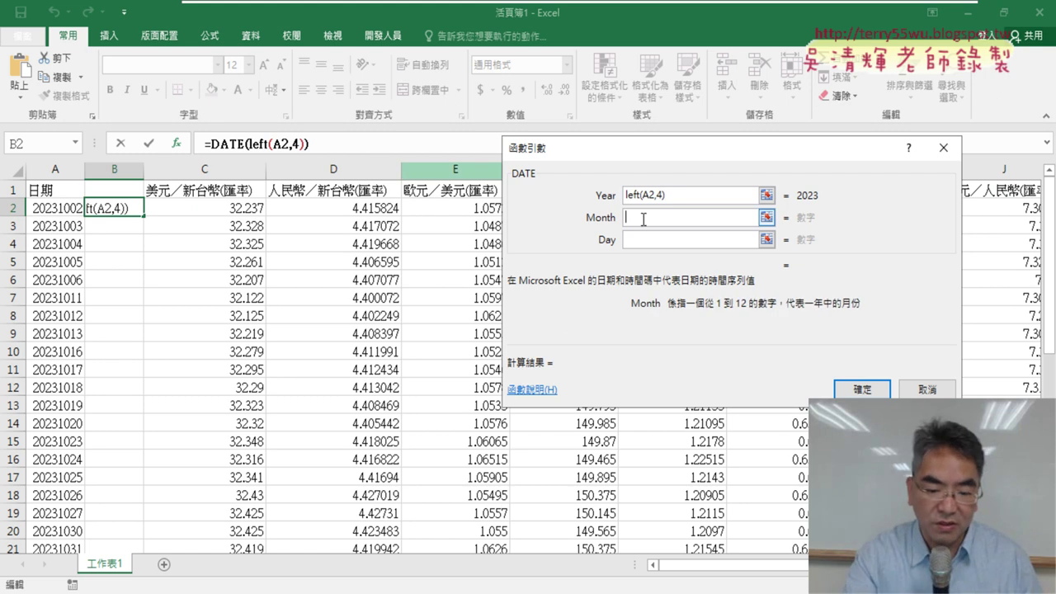
type("mid")
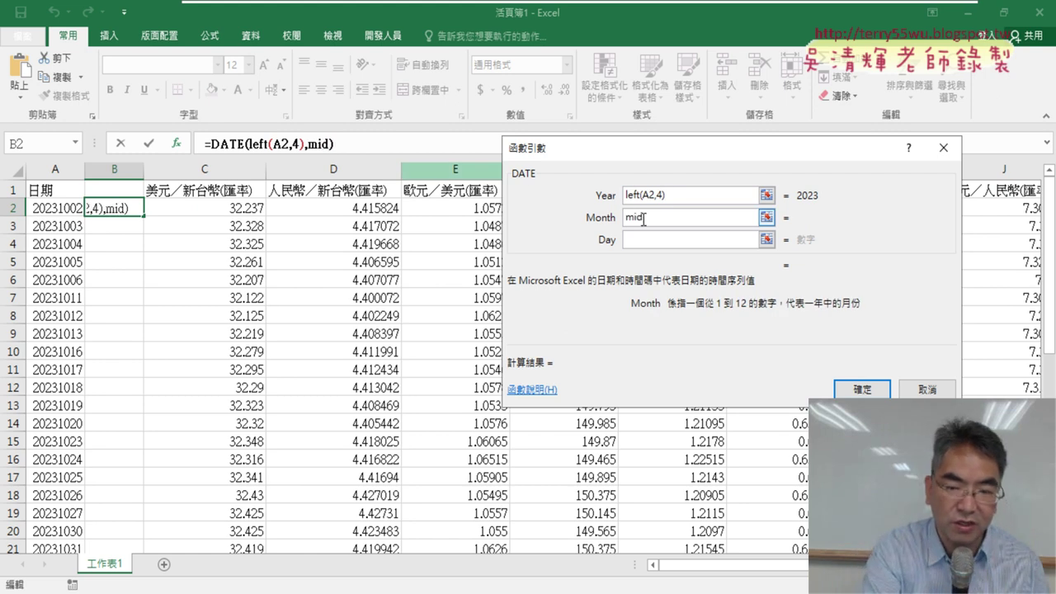
type("(")
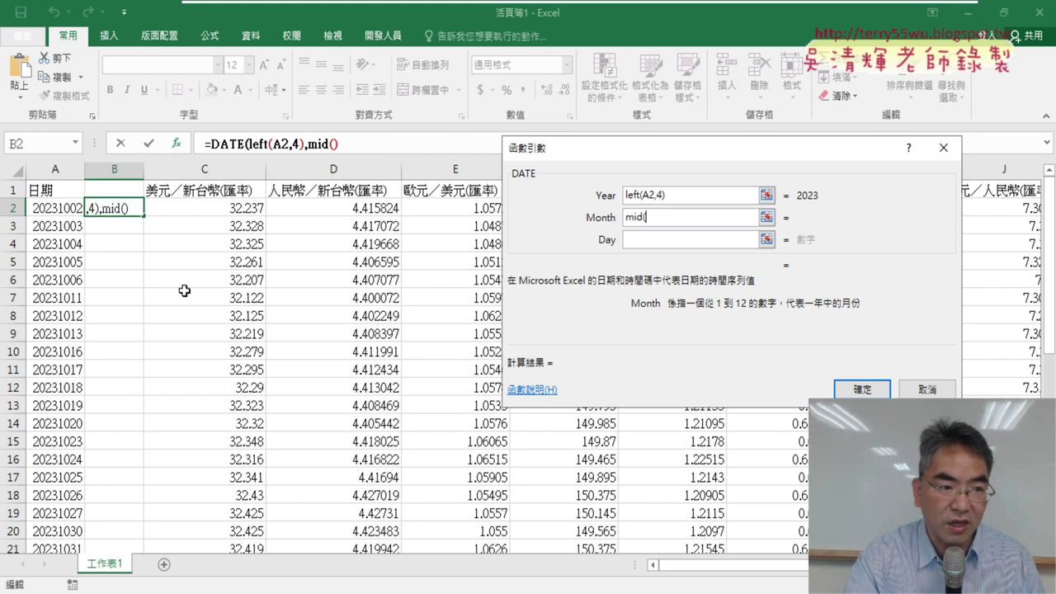
left_click(71, 206)
type(",")
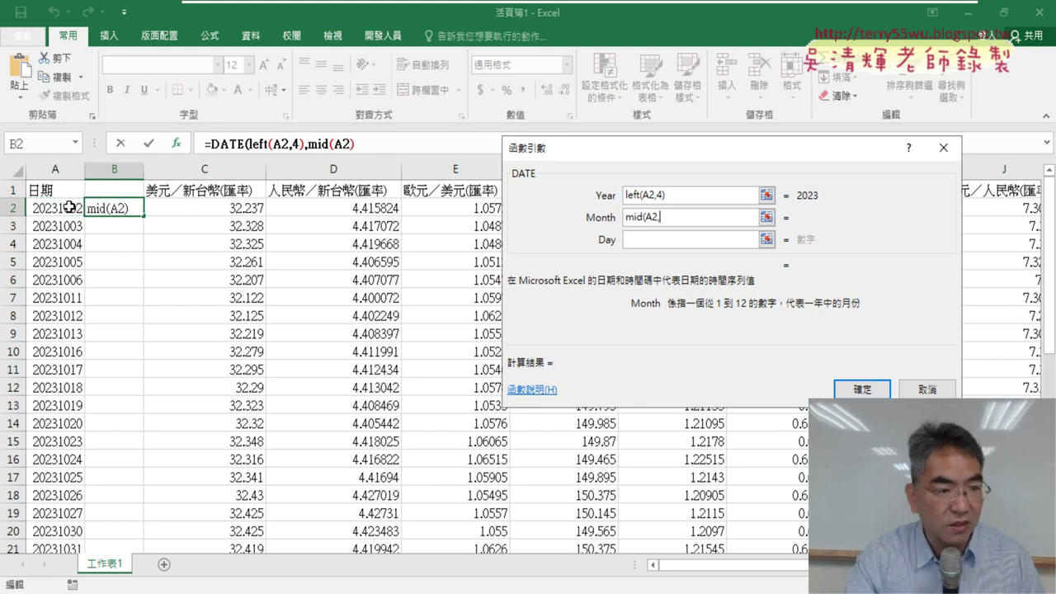
type("5,")
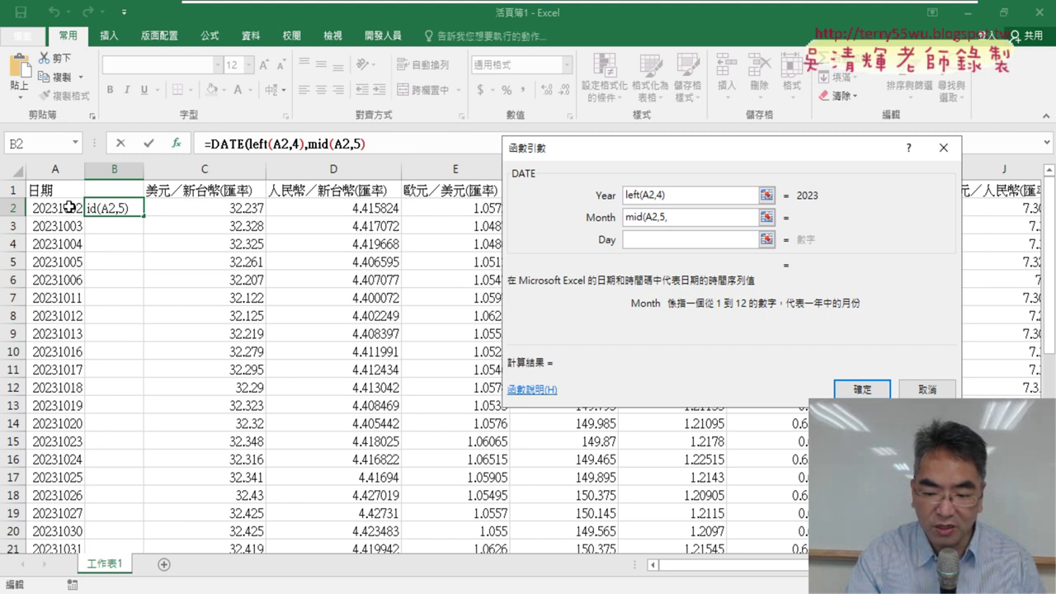
type("2)")
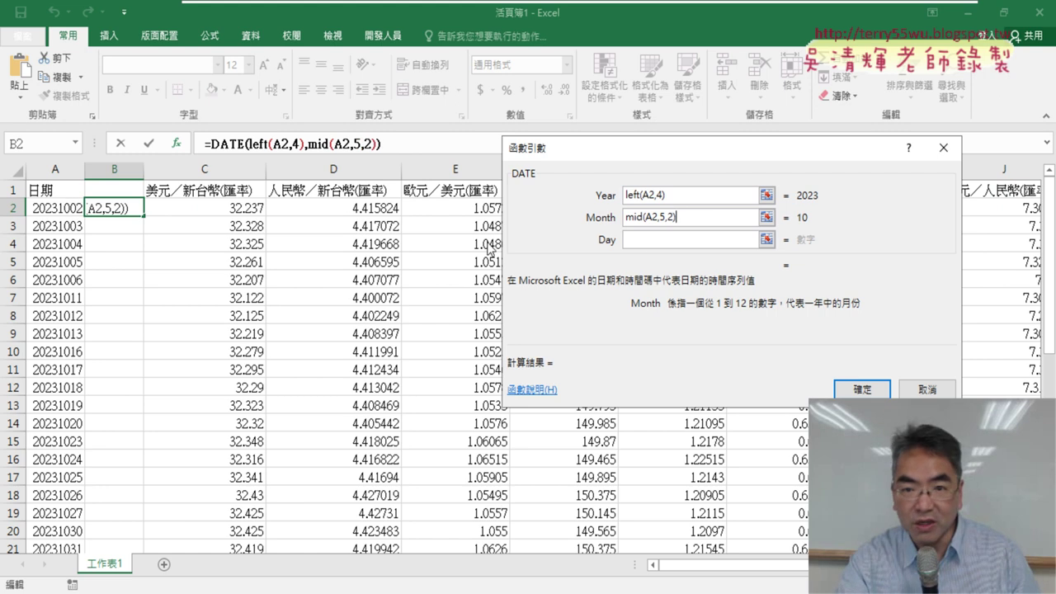
left_click(652, 243)
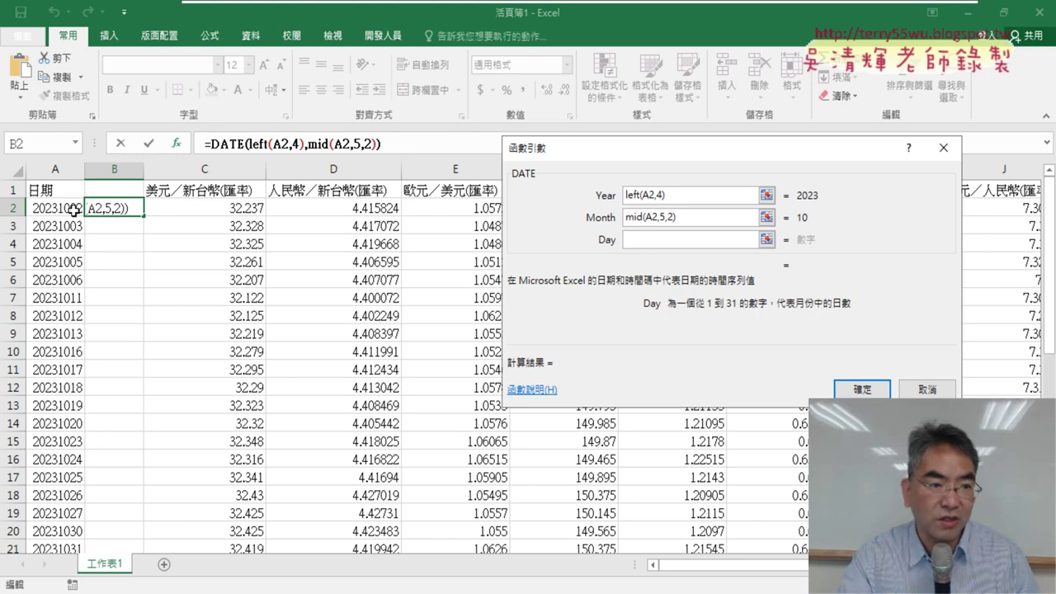
type("r")
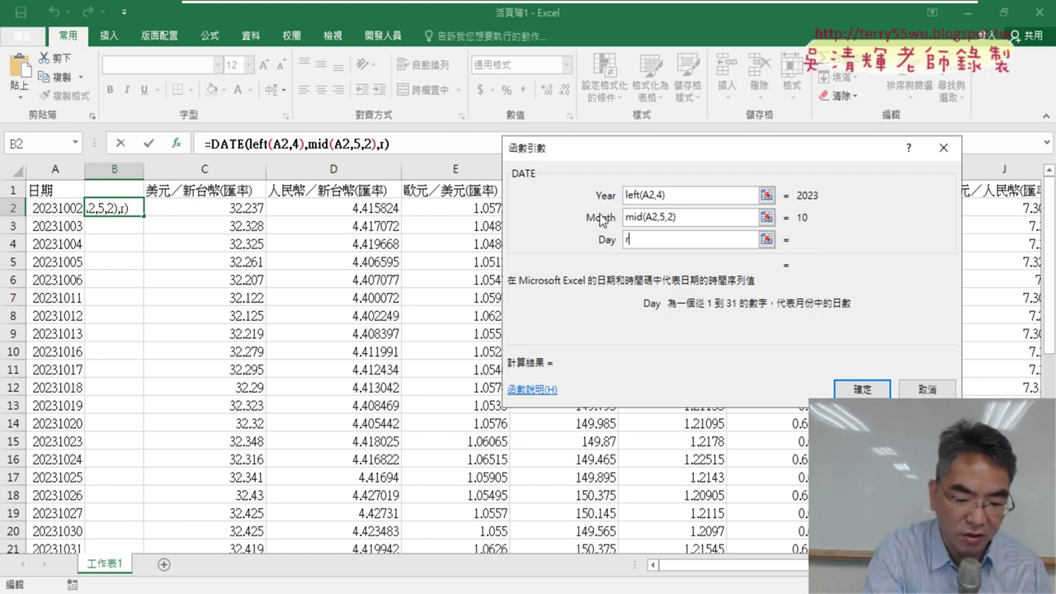
type("ight(")
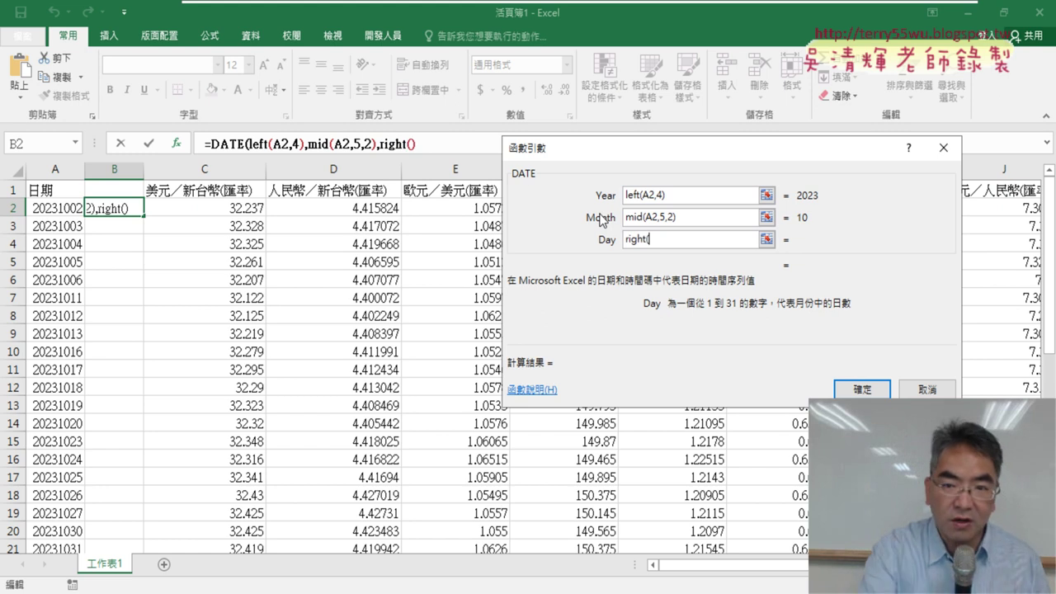
left_click(51, 205)
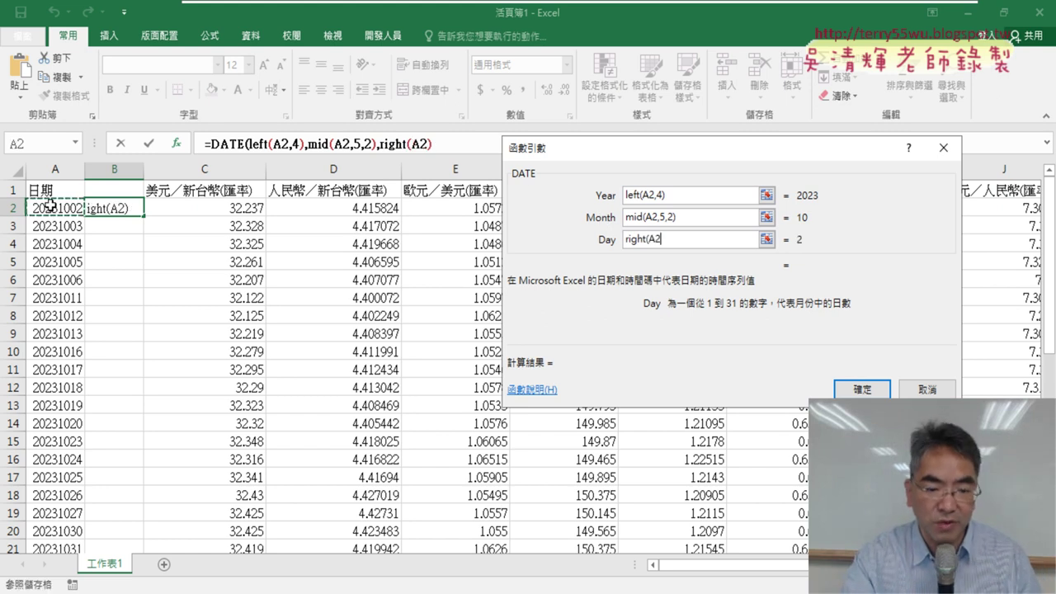
type(",")
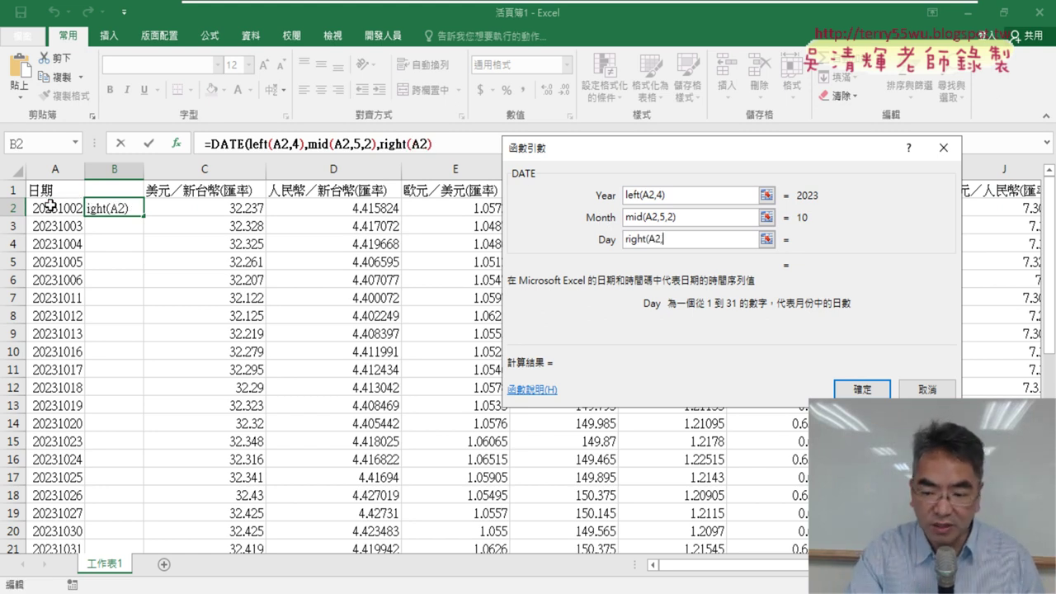
type("2")
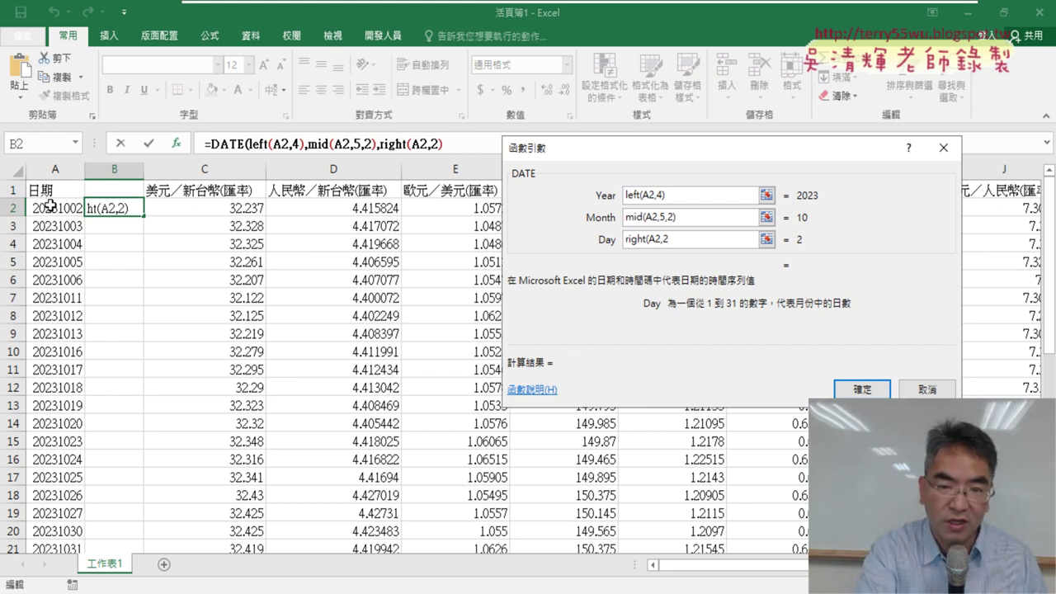
type(")")
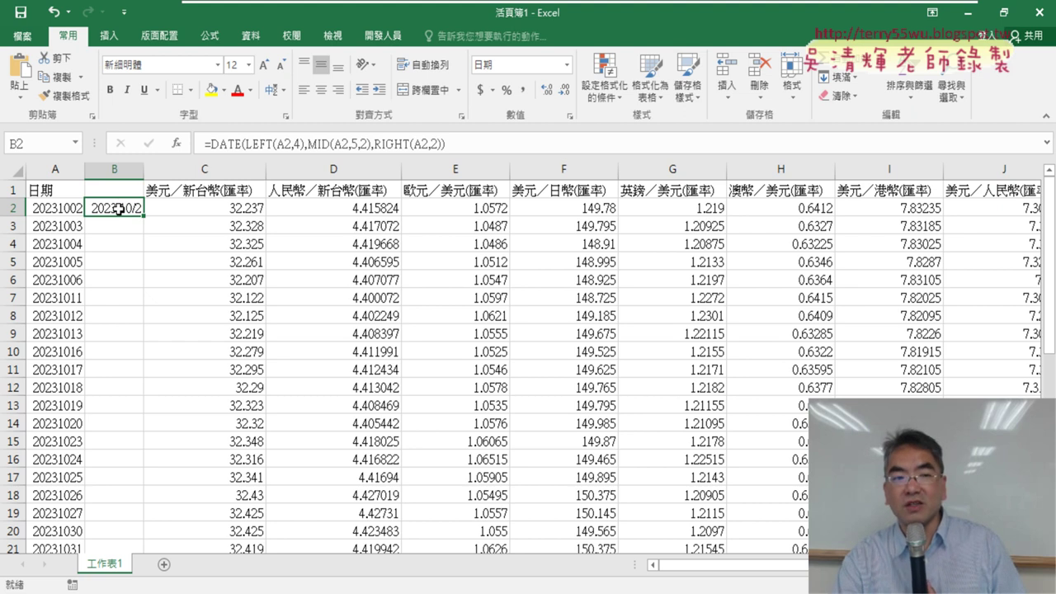
Format B2 as Date, fill its DATE formula down column B, and auto-fit column B's width
right_click(120, 210)
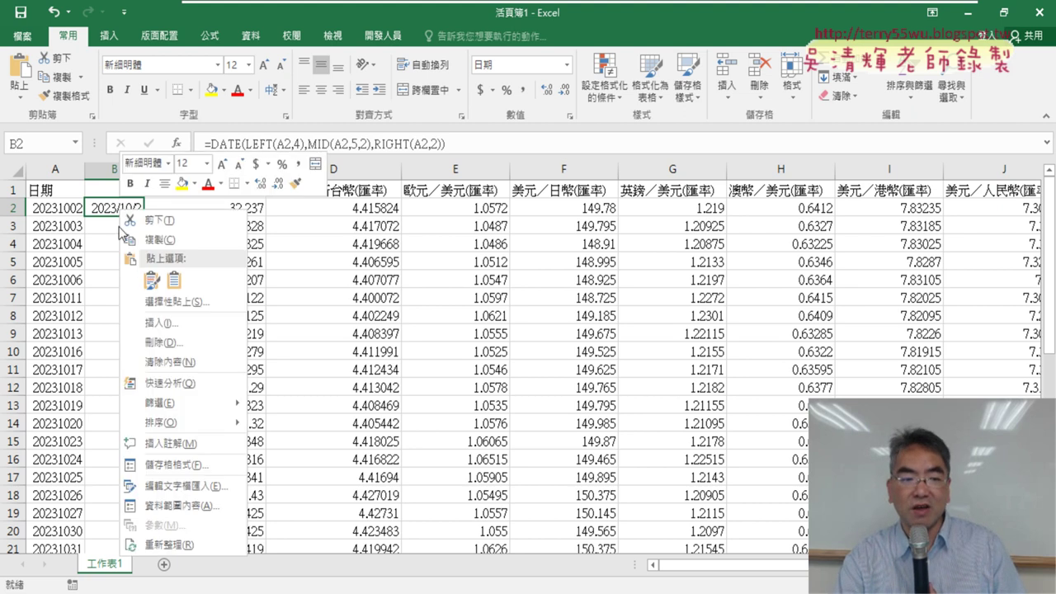
left_click(198, 464)
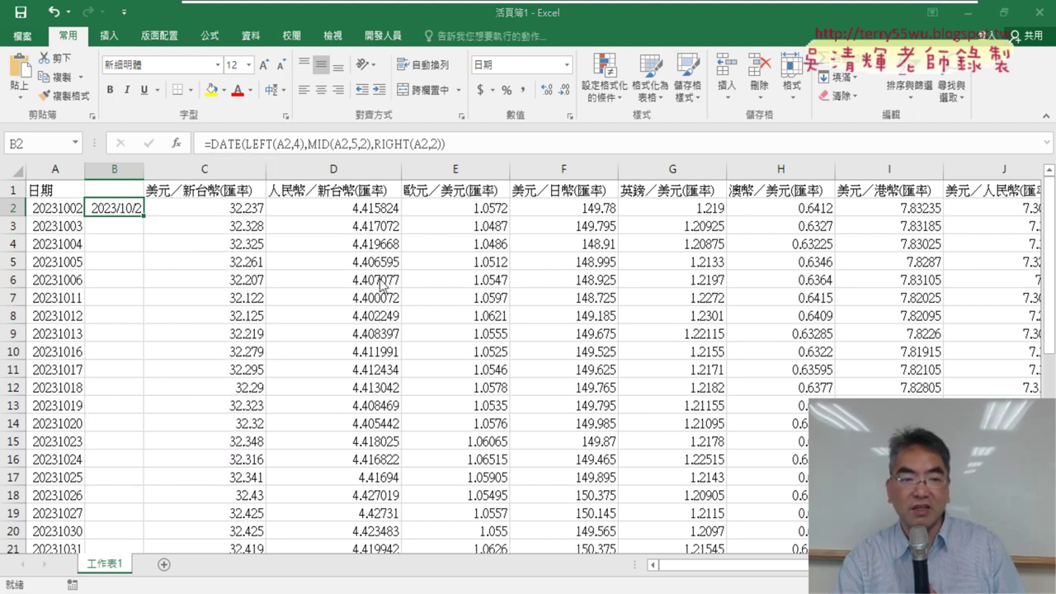
left_click_drag(289, 93, 615, 84)
left_click(386, 156)
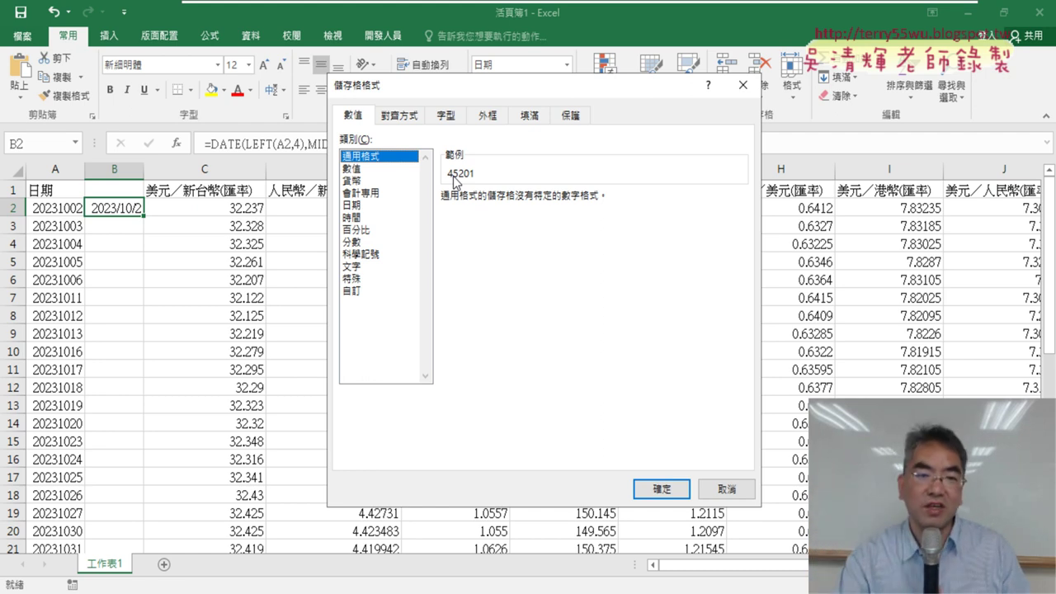
left_click(362, 205)
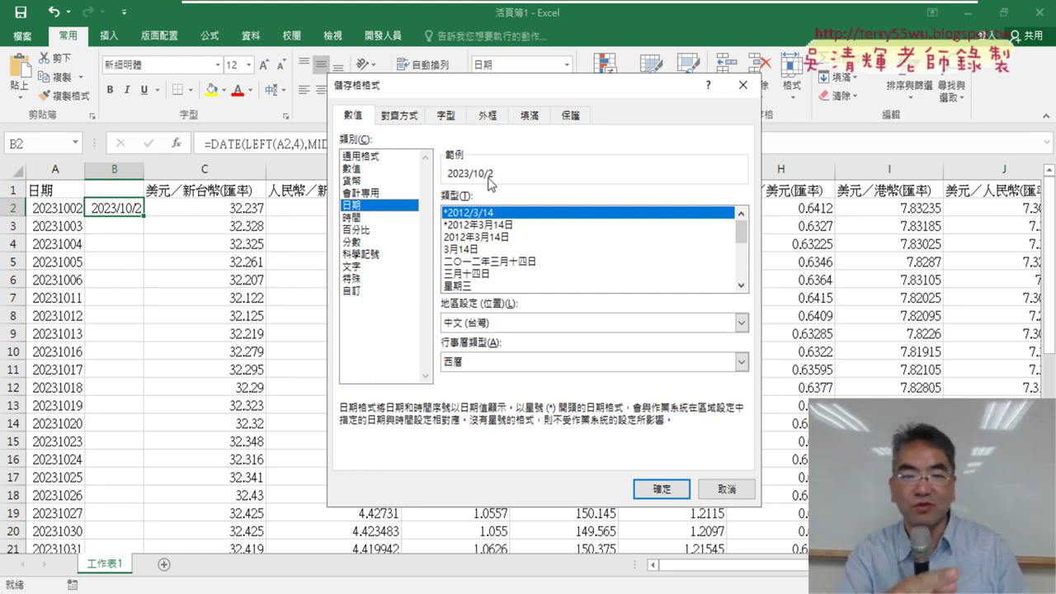
left_click(648, 493)
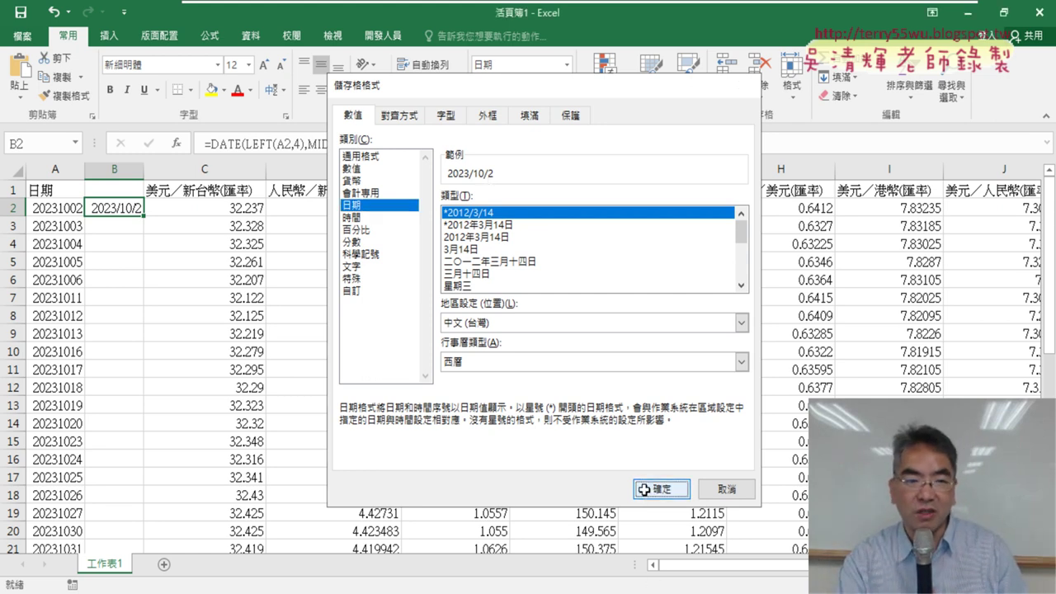
double_click(143, 216)
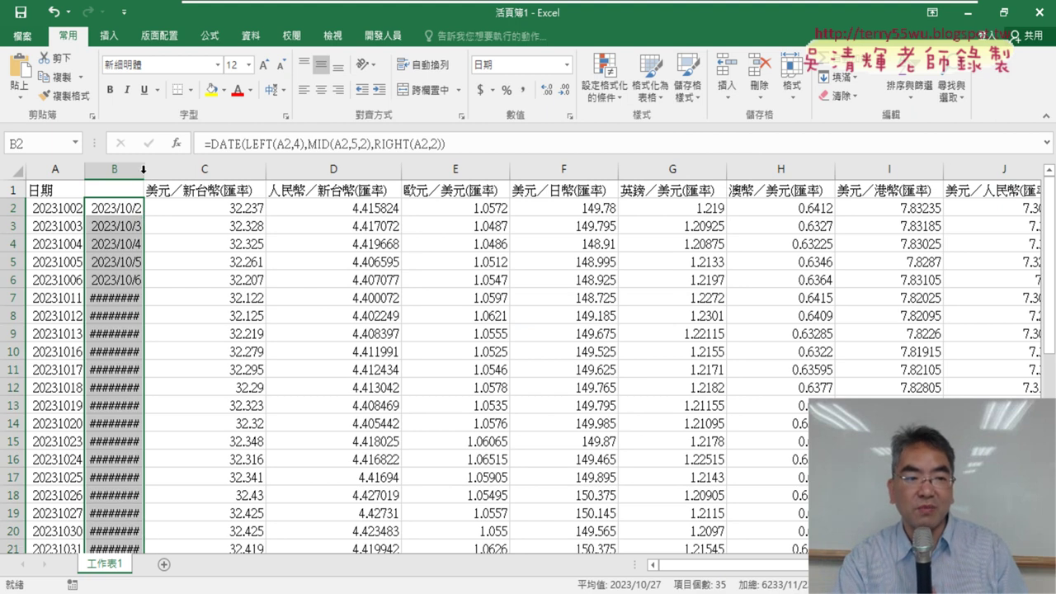
double_click(144, 171)
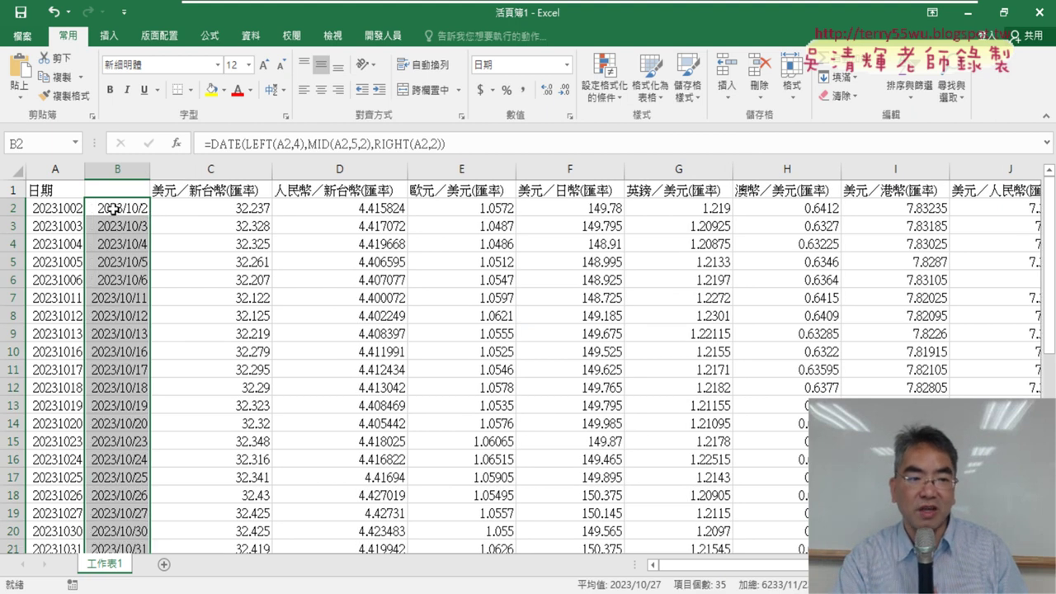
Copy column B's converted dates and paste them as values into column A from A2
right_click(113, 209)
left_click(169, 239)
left_click(55, 209)
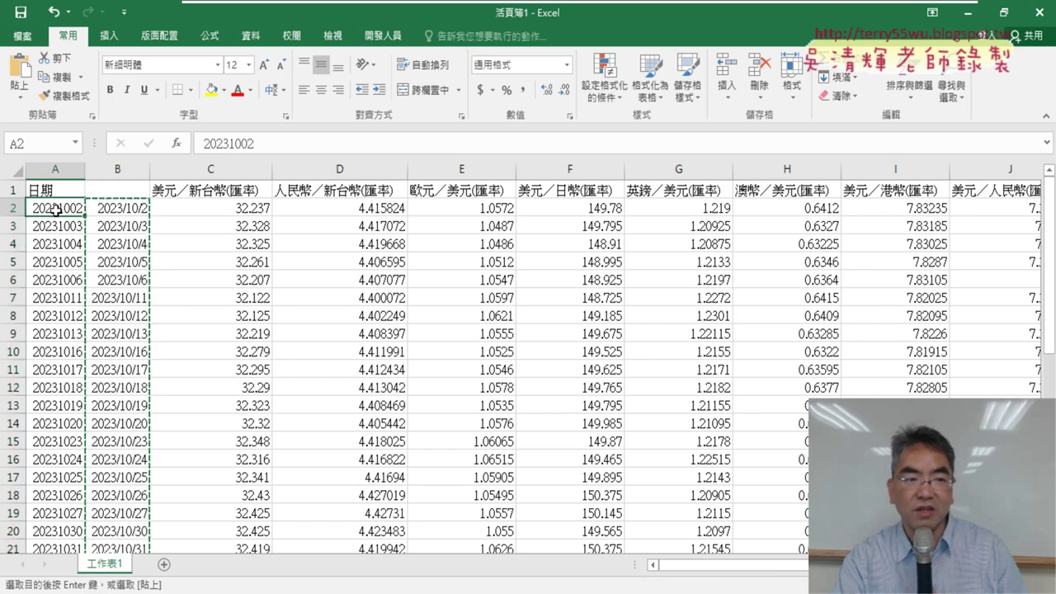
right_click(55, 210)
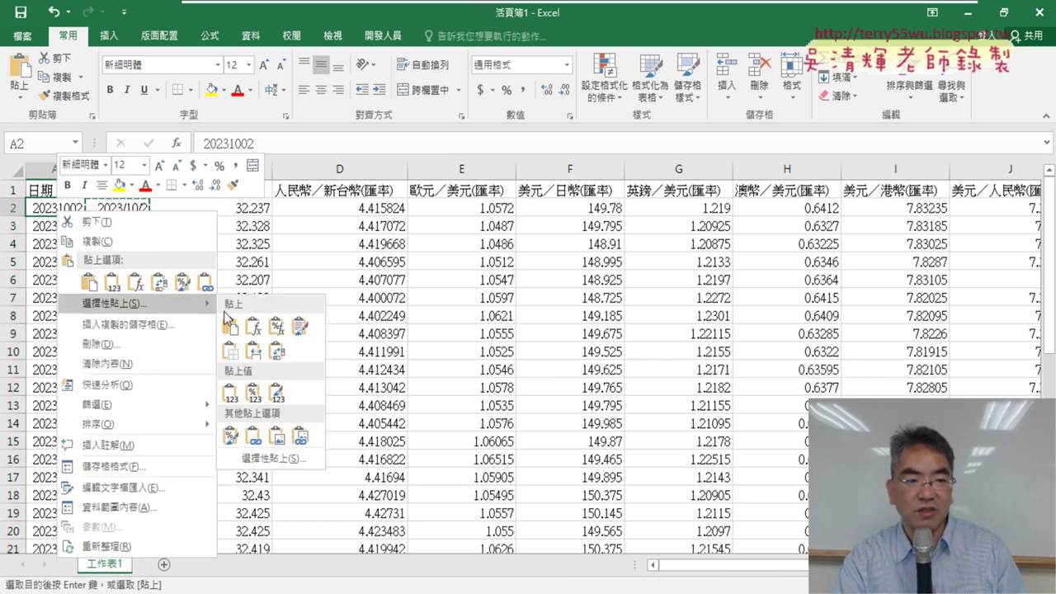
mouse_move(230, 327)
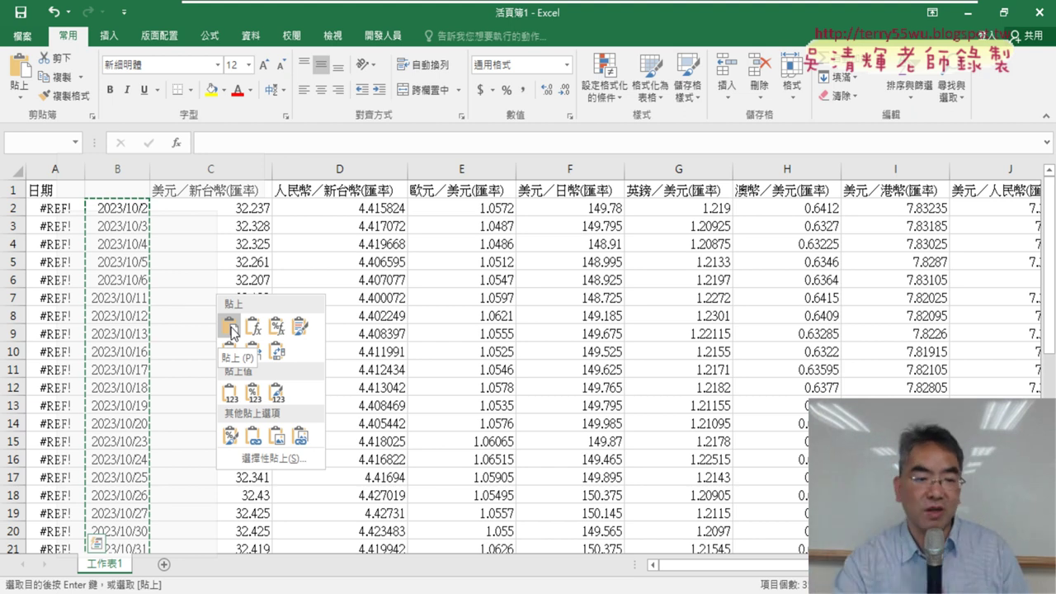
left_click(229, 396)
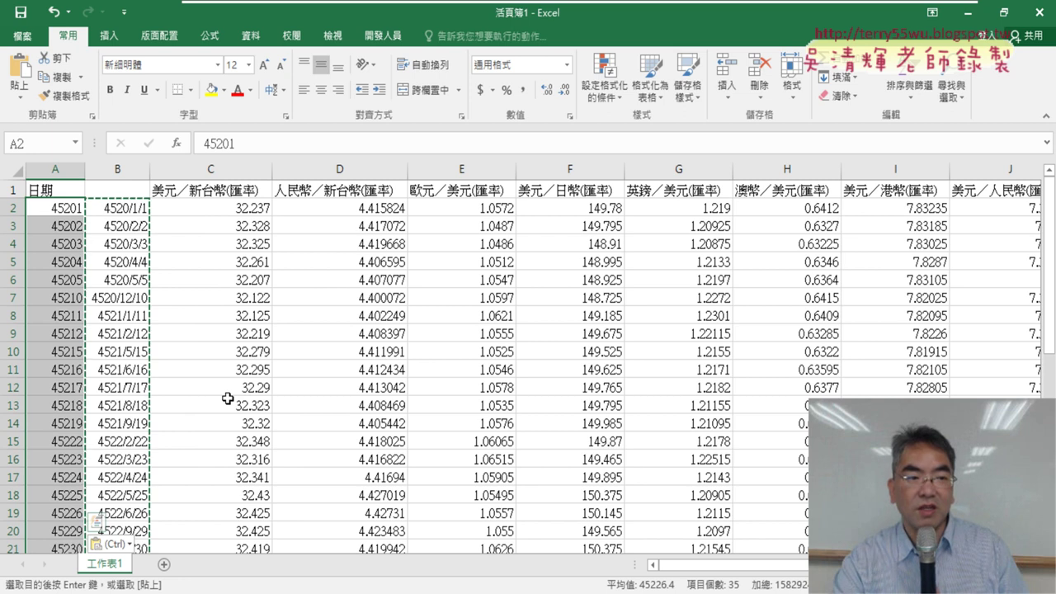
Delete helper column B so the 美元／新台幣(匯率) rates move into column B
left_click(124, 169)
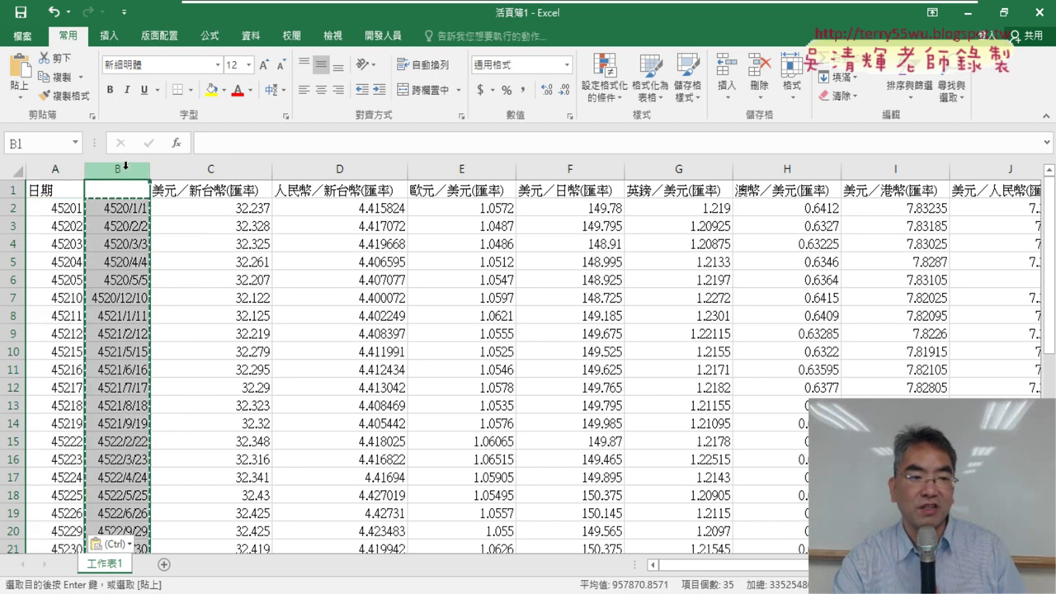
right_click(111, 234)
left_click(161, 367)
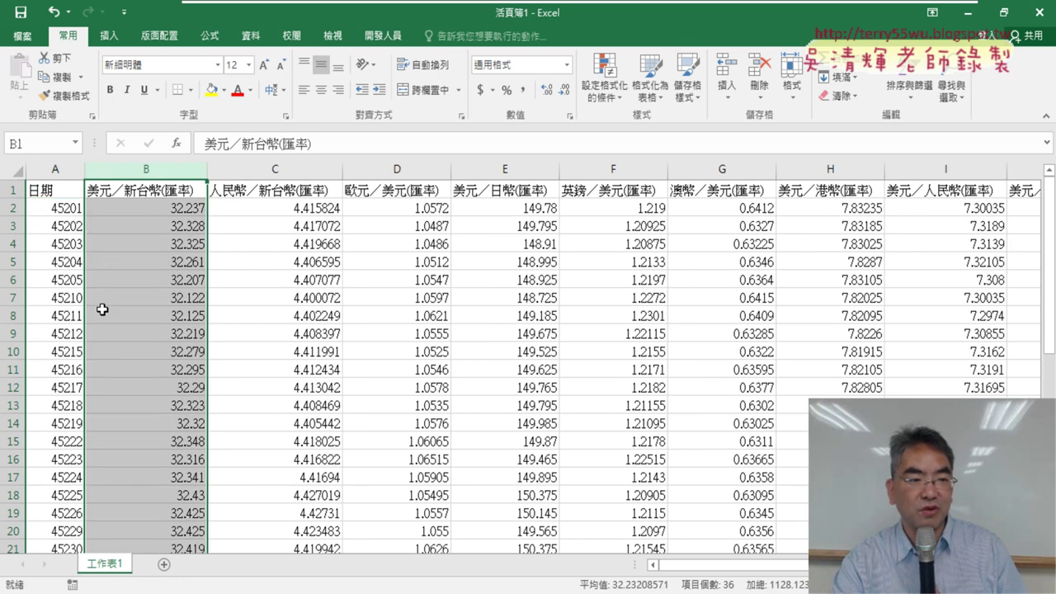
left_click(66, 207)
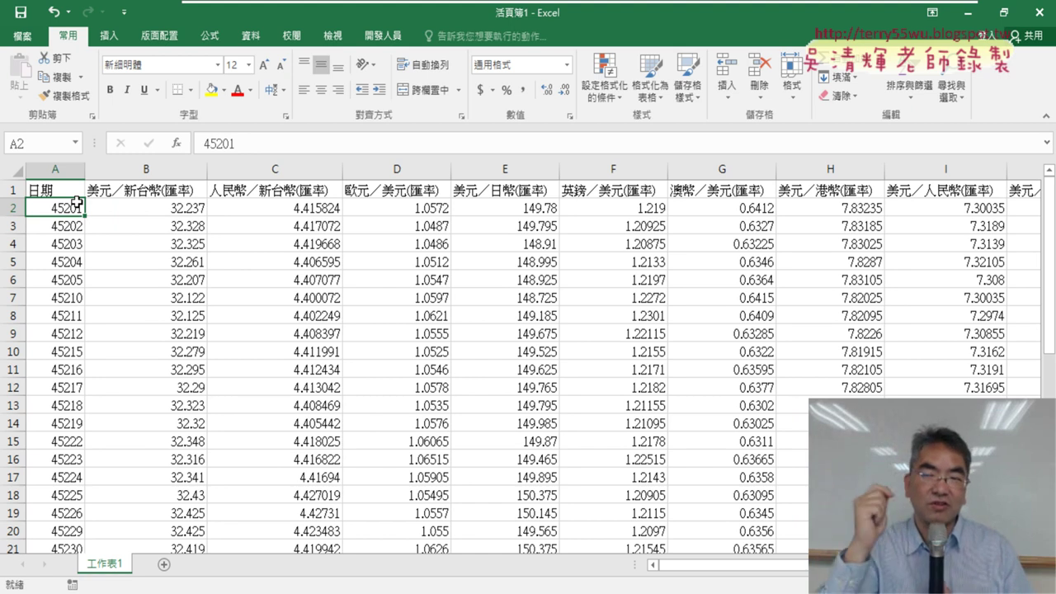
Apply the Date number format to column A's values from A2 down to row 36
key("ctrl+shift+Down")
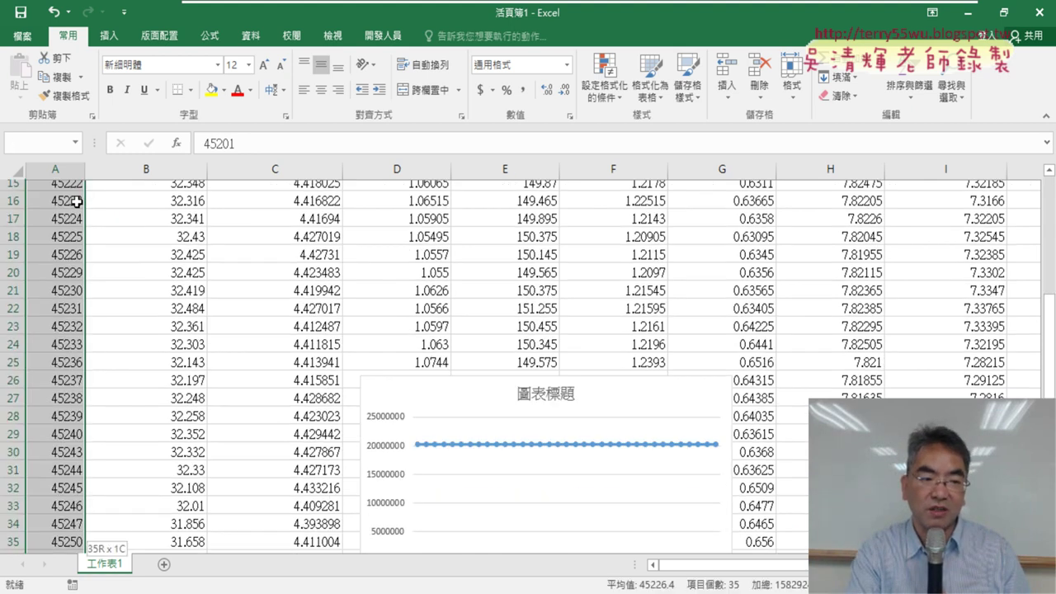
right_click(44, 225)
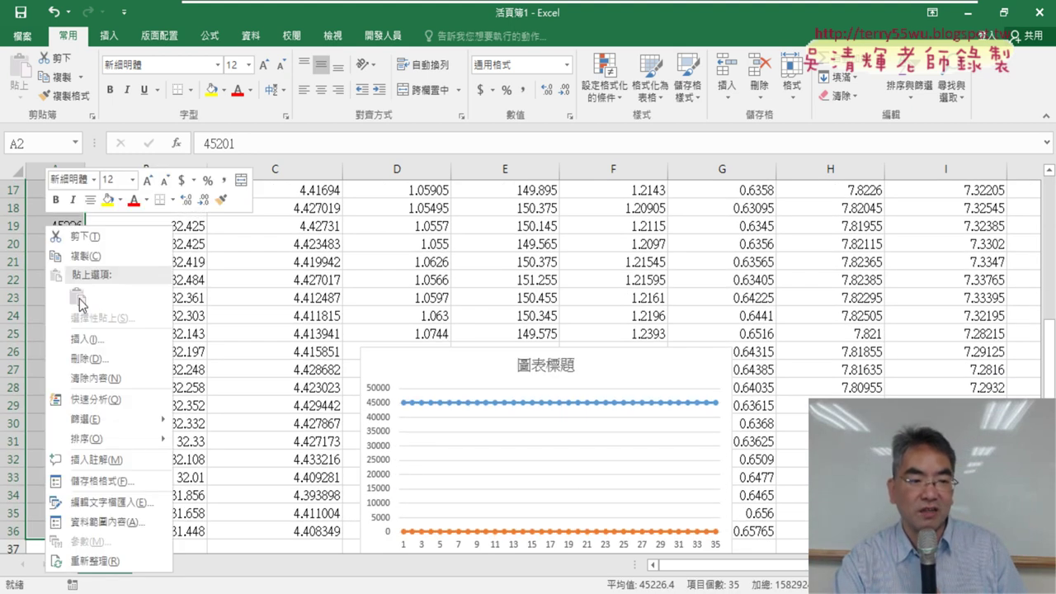
left_click(106, 477)
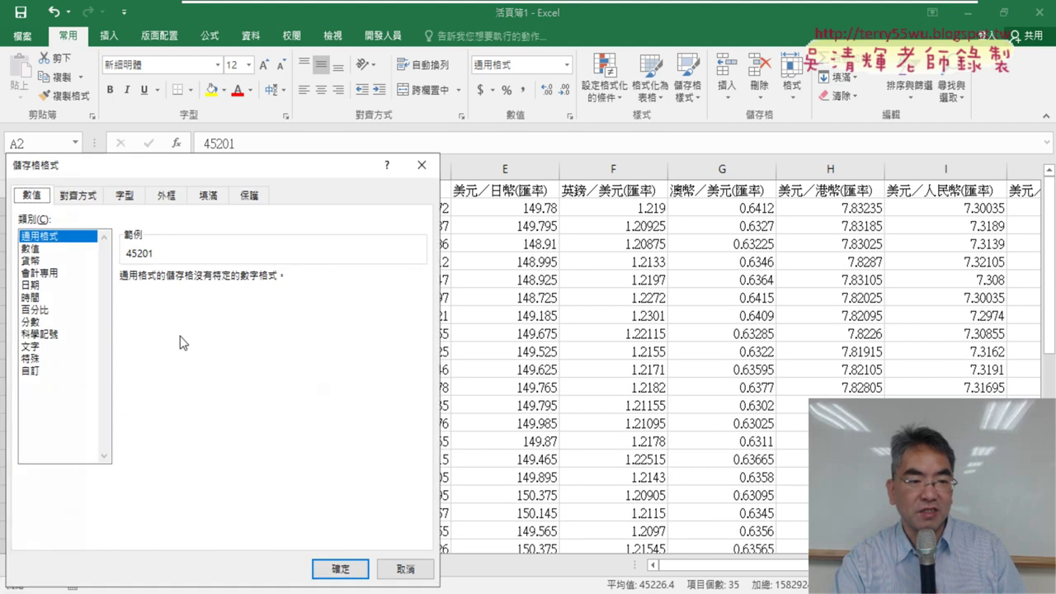
left_click(44, 286)
left_click(342, 569)
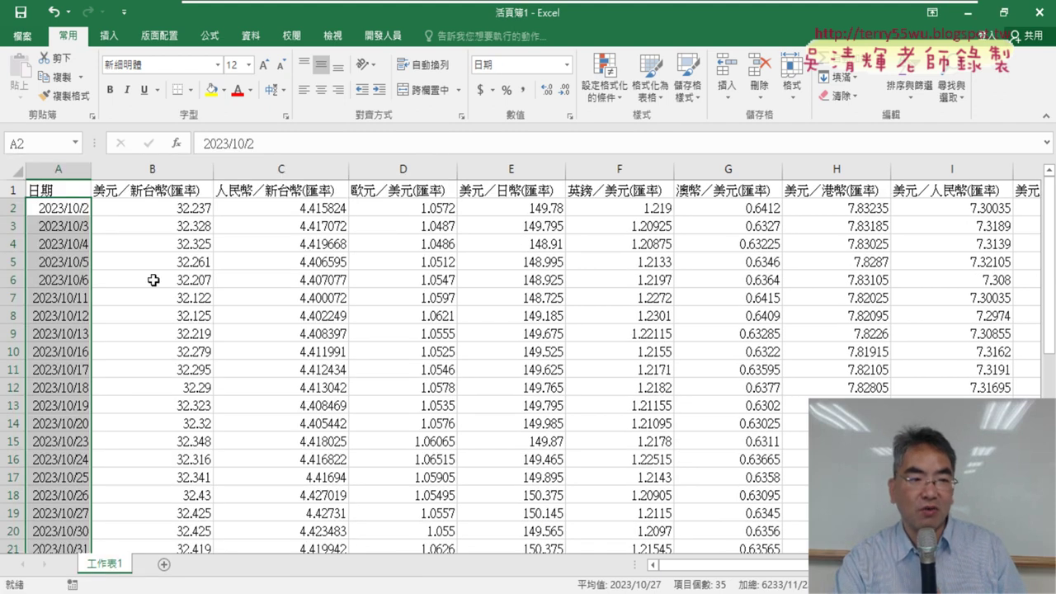
Delete the old line chart from the sheet
key("alt+F1")
scroll(363, 305, "down", 6)
scroll(377, 313, "down", 1)
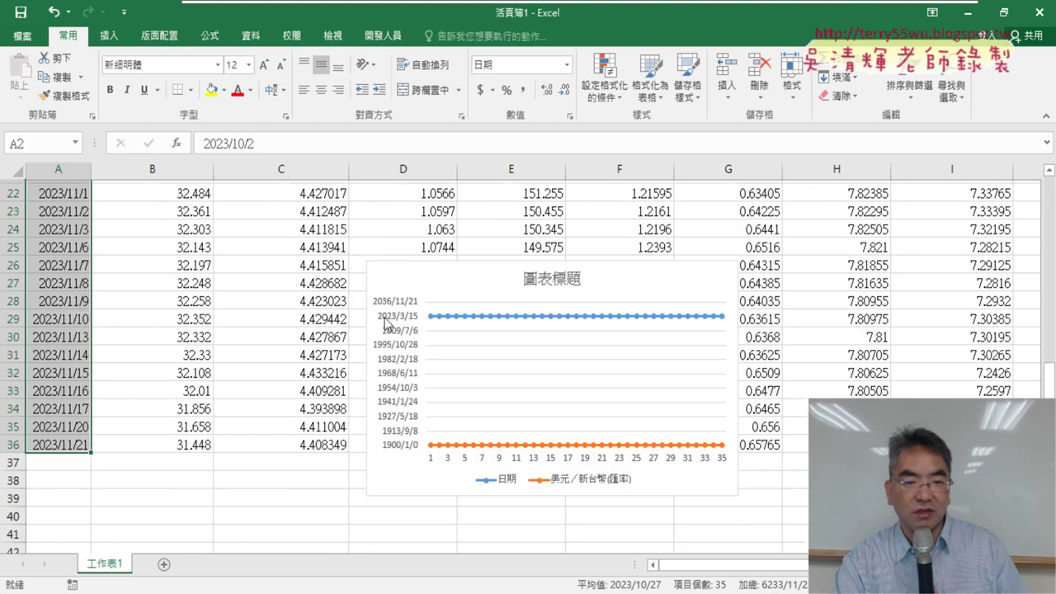
left_click(438, 274)
key("Delete")
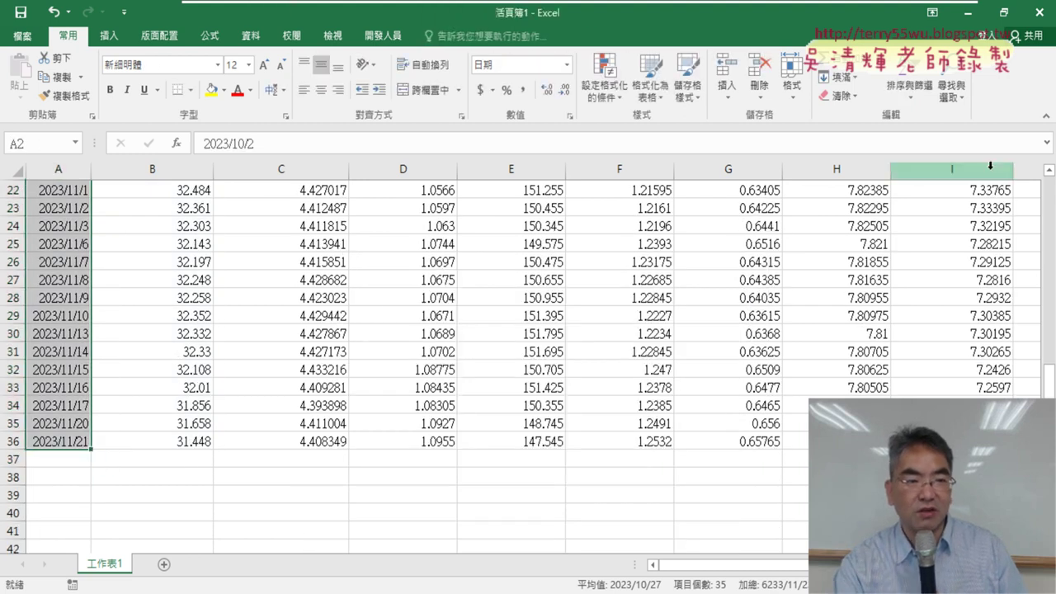
scroll(35, 208, "up", 7)
Select A1:B36, covering the dates and exchange rates
left_click(58, 190)
scroll(110, 306, "down", 1)
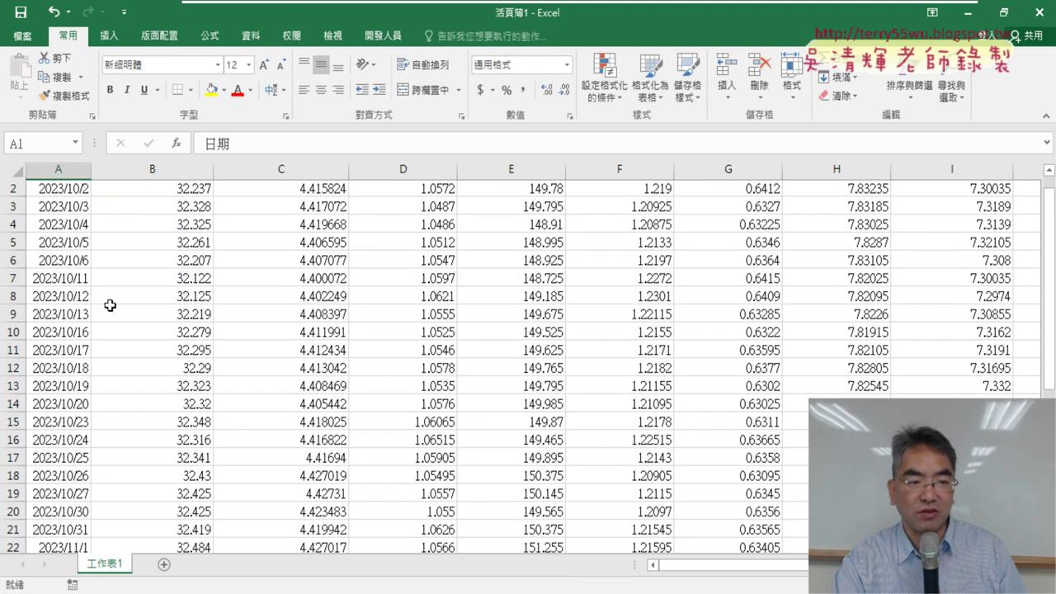
scroll(138, 415, "down", 4)
scroll(138, 415, "down", 3)
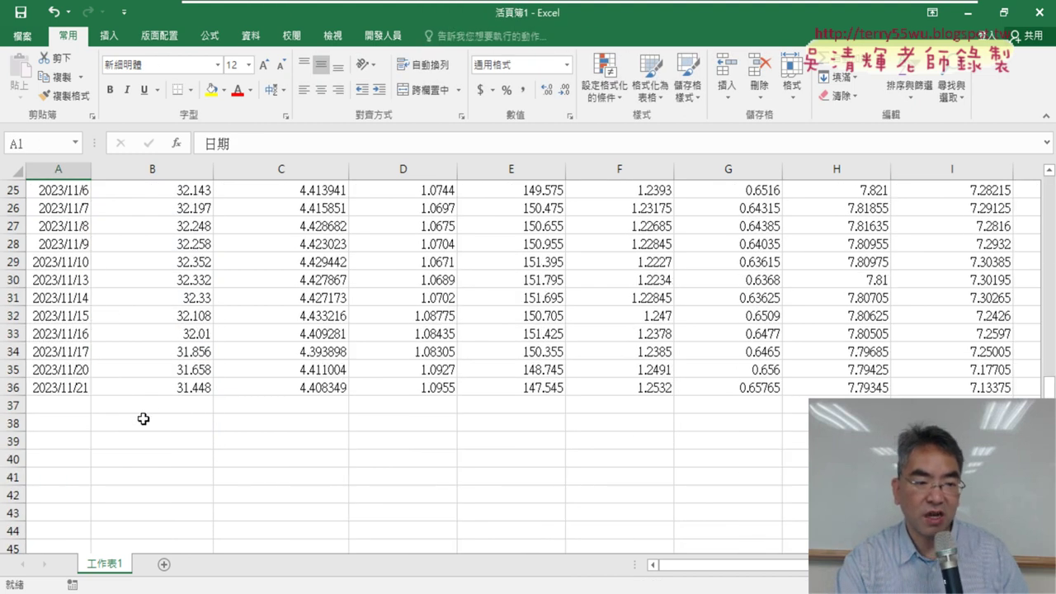
left_click(190, 392, "shift")
scroll(361, 363, "up", 8)
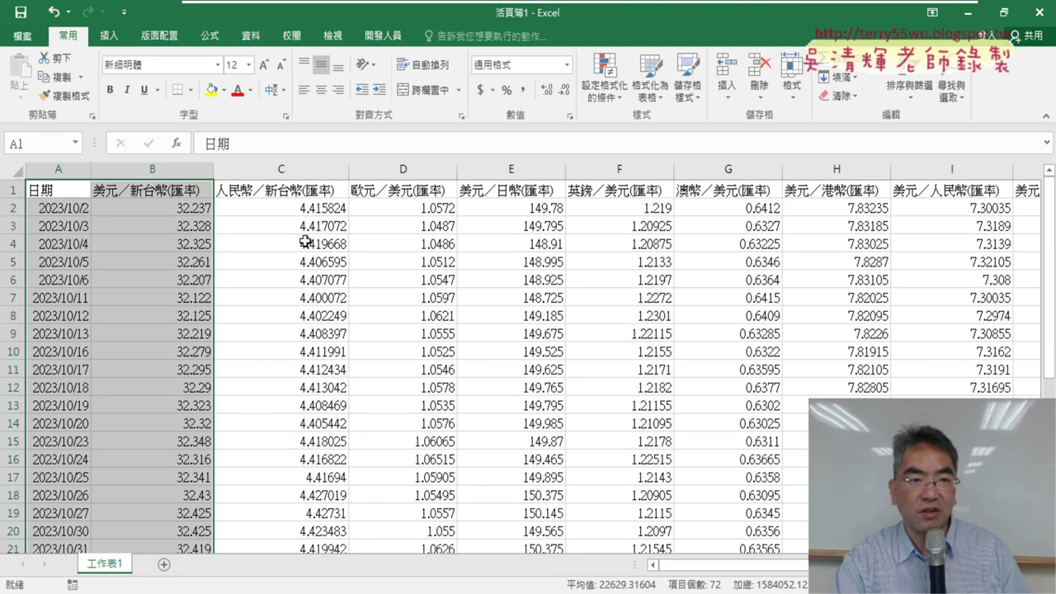
Insert a Line with Markers chart of the rates and widen it to show more date labels
left_click(109, 37)
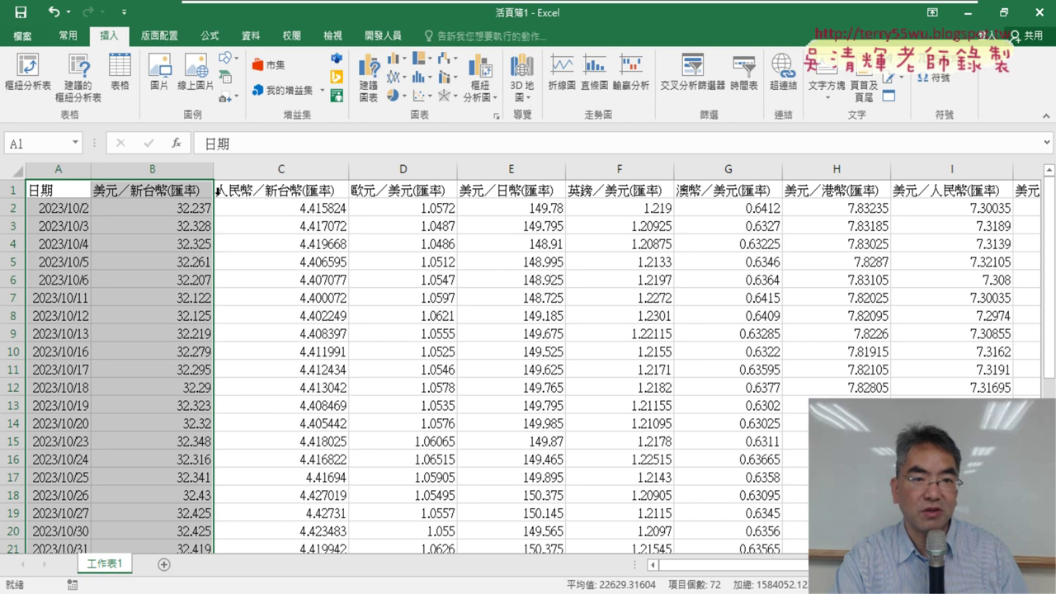
left_click(396, 77)
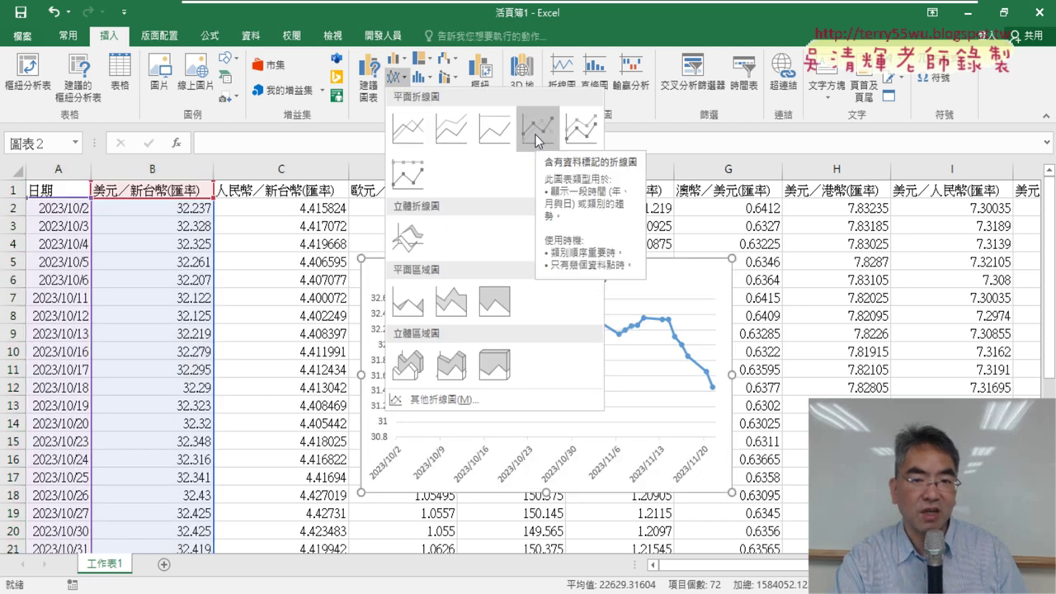
left_click(535, 134)
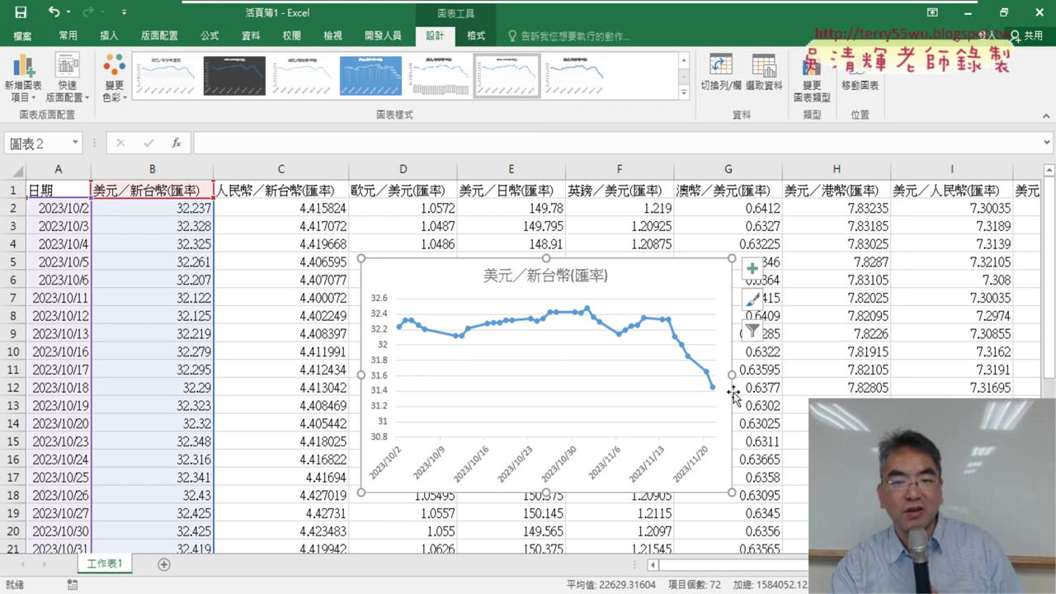
left_click_drag(735, 375, 896, 375)
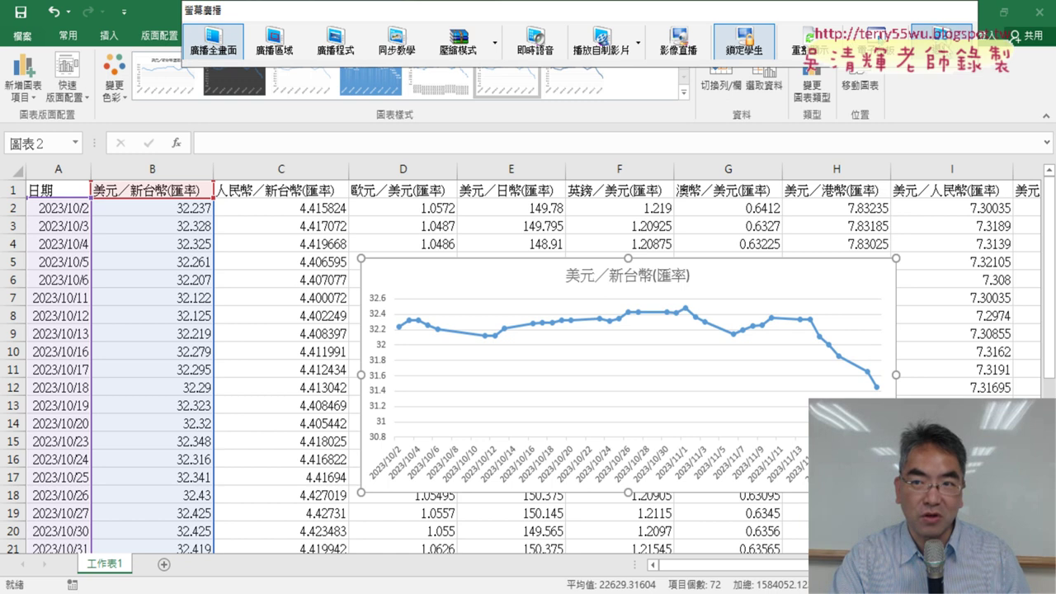
left_click(940, 41)
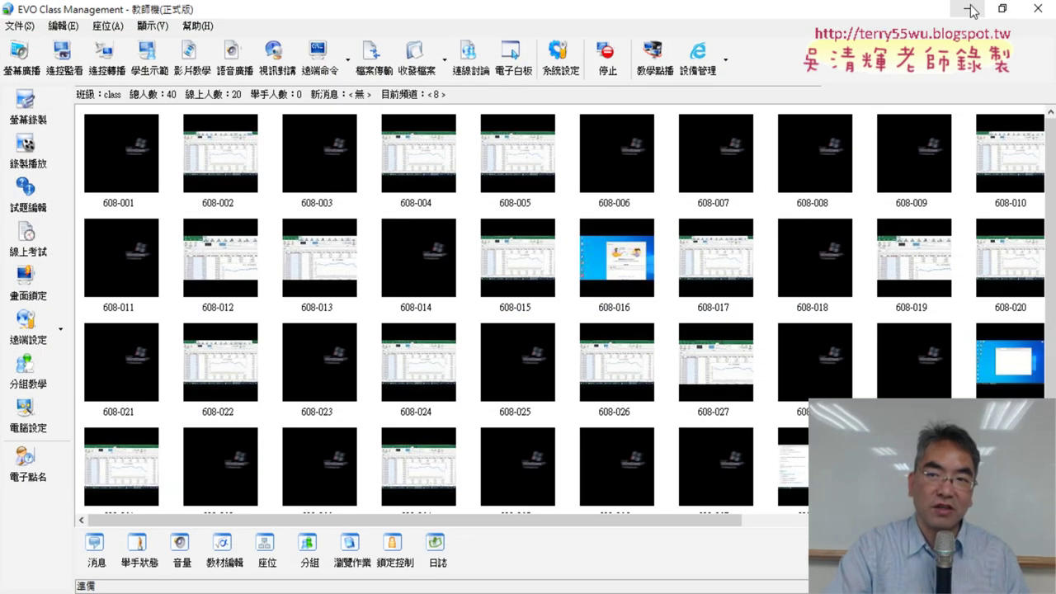
left_click(970, 10)
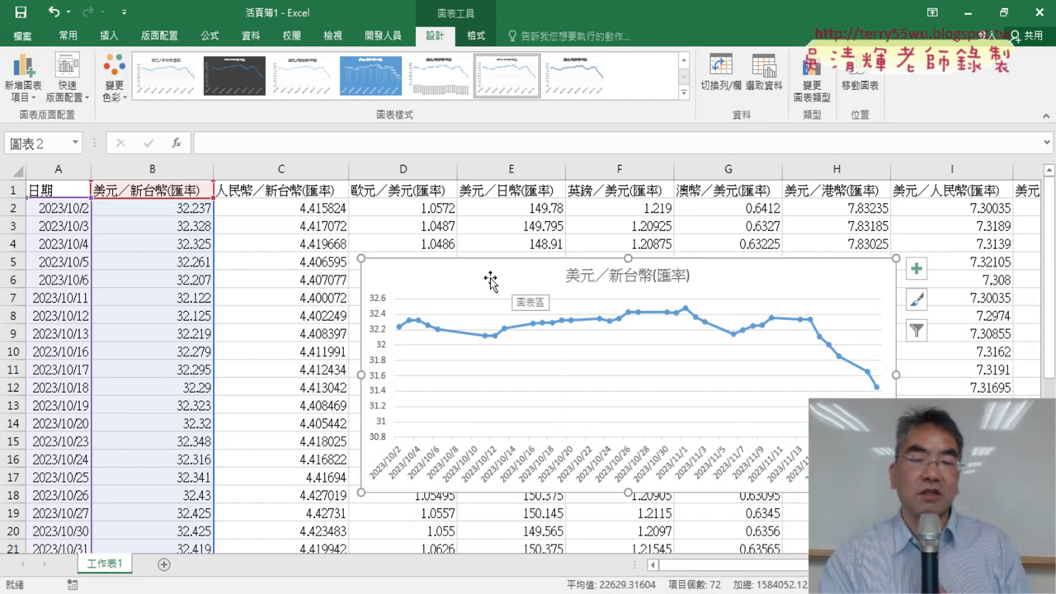